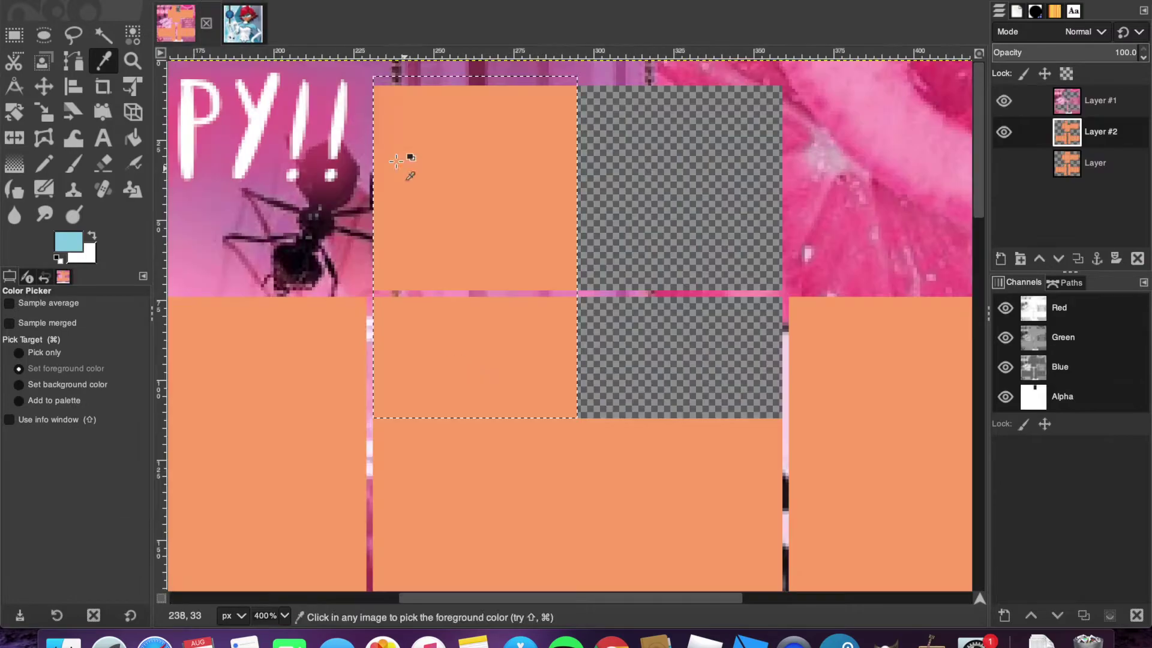
- Fill the selected left half of the upper torso with light blue and stamp a black 54 px half circle on its centre edge
key(shift+b)
click(453, 242)
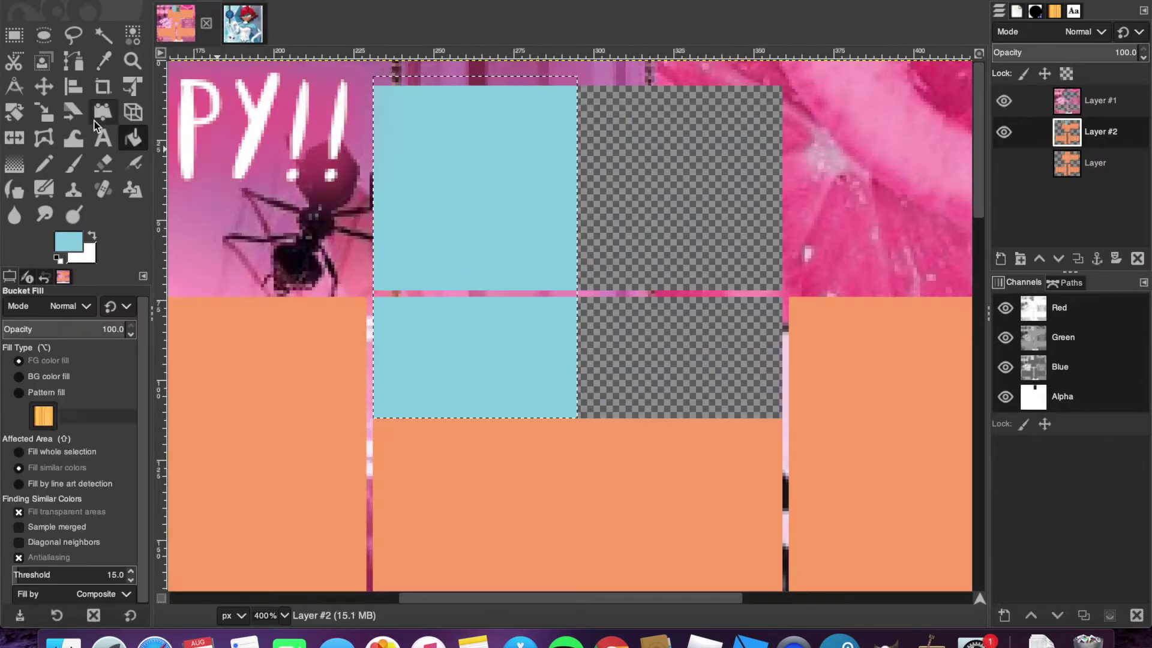
click(74, 164)
click(57, 259)
click(577, 292)
click(612, 642)
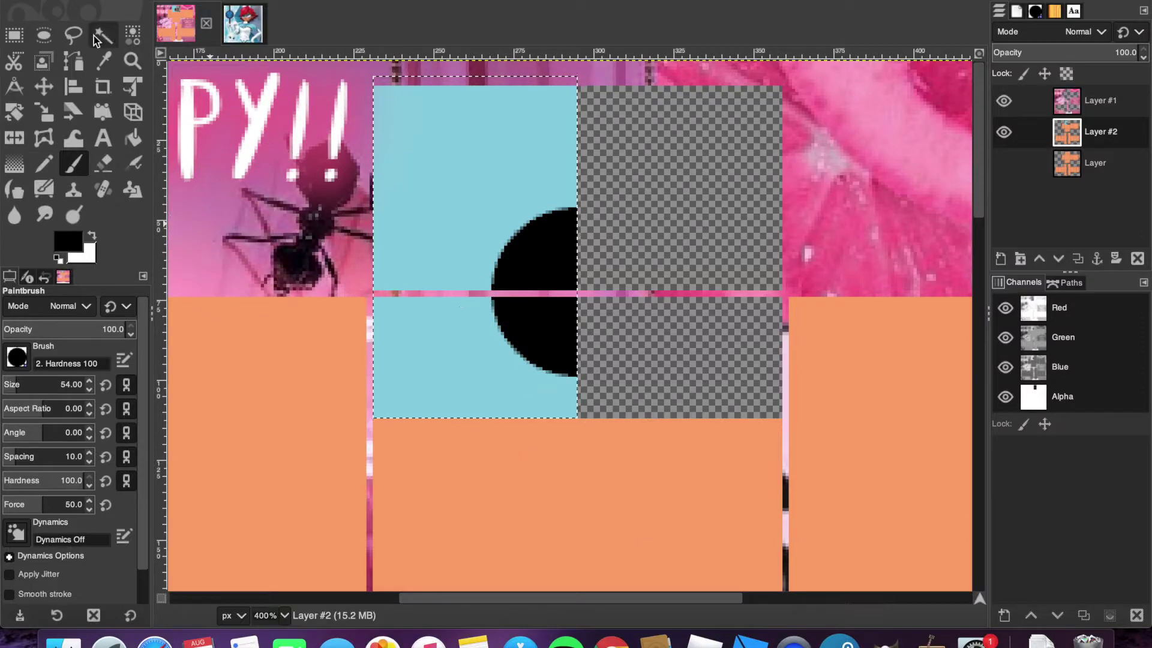
- Copy the painted left half of the upper torso and paste it as a floating selection
key(r)
drag(372, 85, 578, 419)
drag(578, 77, 782, 418)
key(super+c)
key(super+v)
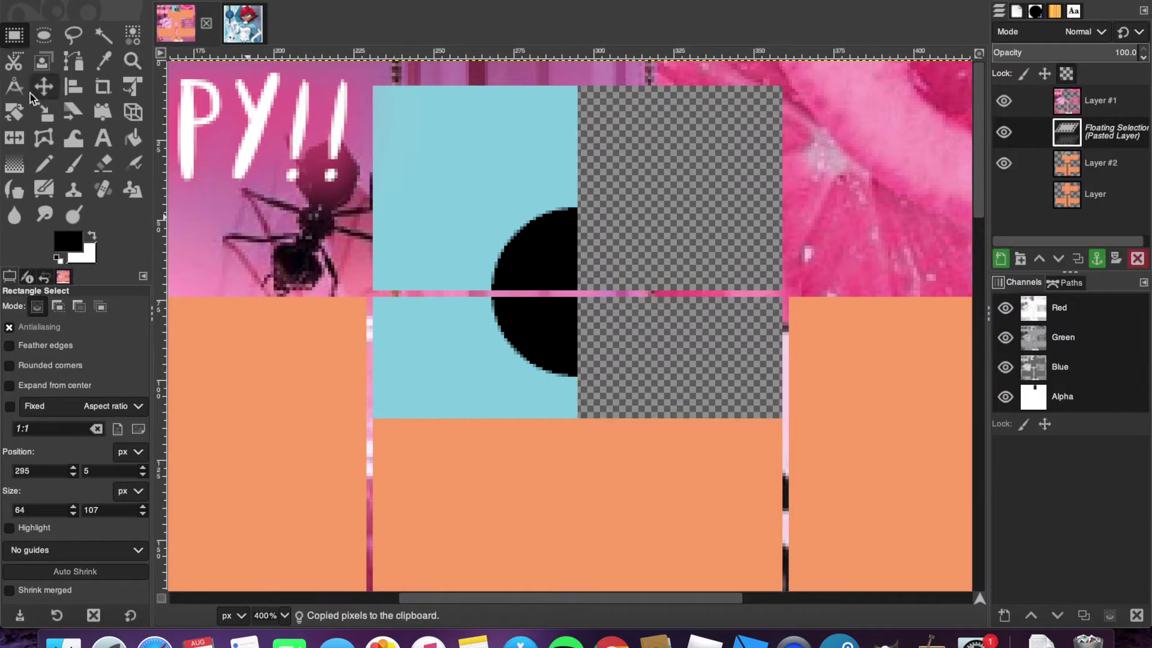
key(shift+f)
click(24, 36)
drag(372, 85, 782, 418)
key(super+c)
key(super+v)
- Flip the pasted half horizontally and anchor it over the transparent right half to complete the neck circle
key(shift+f)
click(402, 231)
key(super+z)
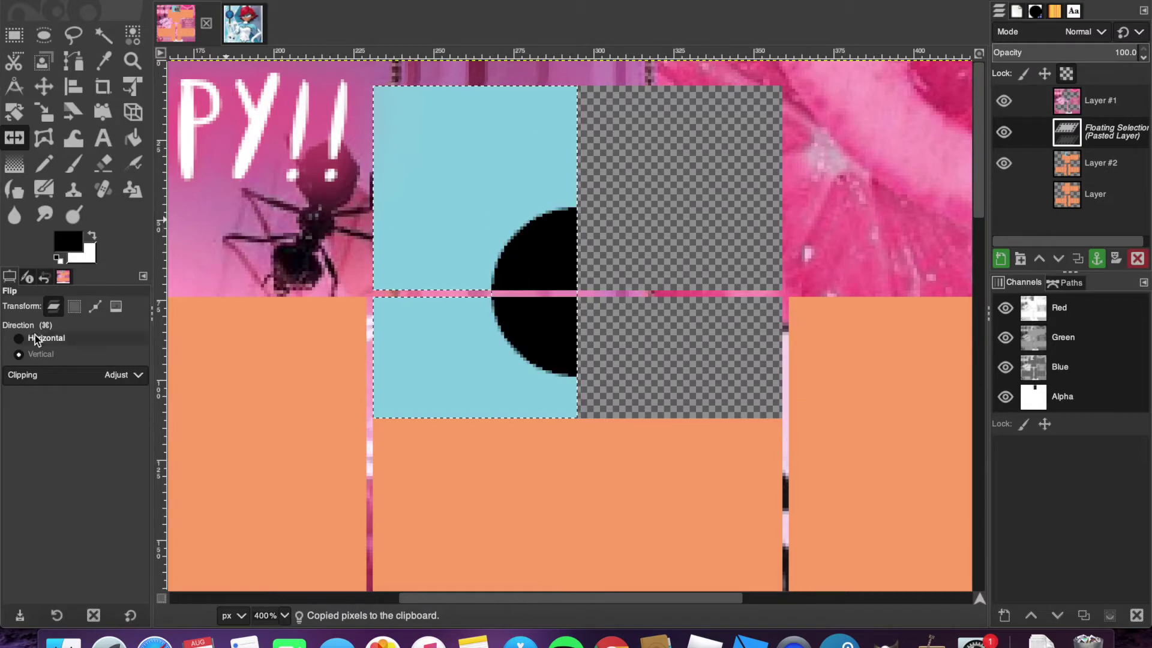
click(35, 337)
click(312, 252)
click(15, 37)
click(291, 240)
- Fill the left torso side panel and the remaining orange front torso with the same light blue
click(70, 242)
click(210, 245)
click(315, 272)
click(133, 138)
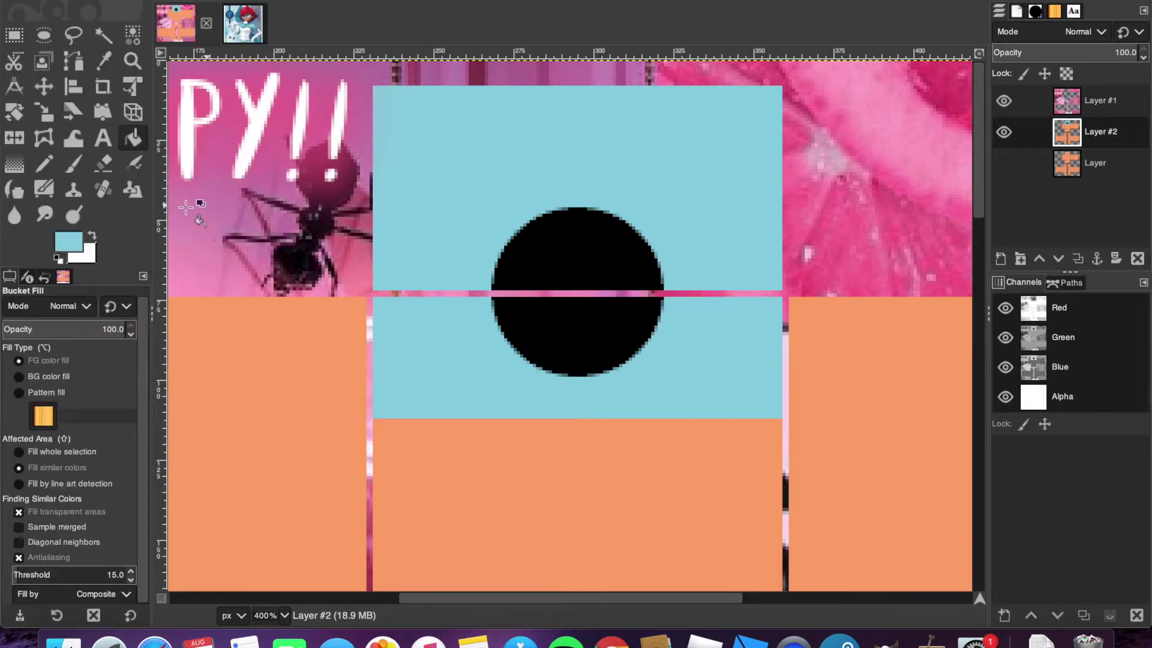
click(267, 348)
key(s)
click(133, 138)
click(603, 505)
- Fill the remaining orange torso panels on the right and below the front with light blue
key(d)
key(a)
click(68, 241)
click(190, 173)
click(274, 228)
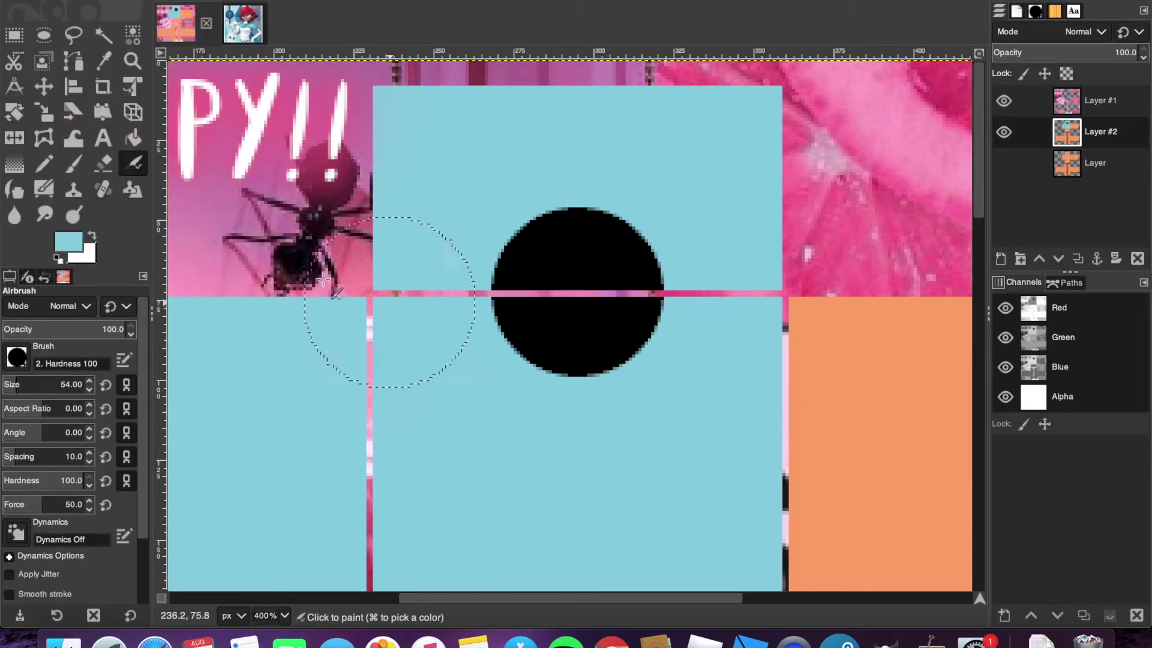
click(132, 138)
click(870, 390)
click(600, 386)
click(900, 391)
click(707, 336)
click(708, 482)
click(498, 470)
- Fill all the remaining orange arm panels in the lower part of the template with light blue
scroll(494, 465, left, 4)
click(489, 455)
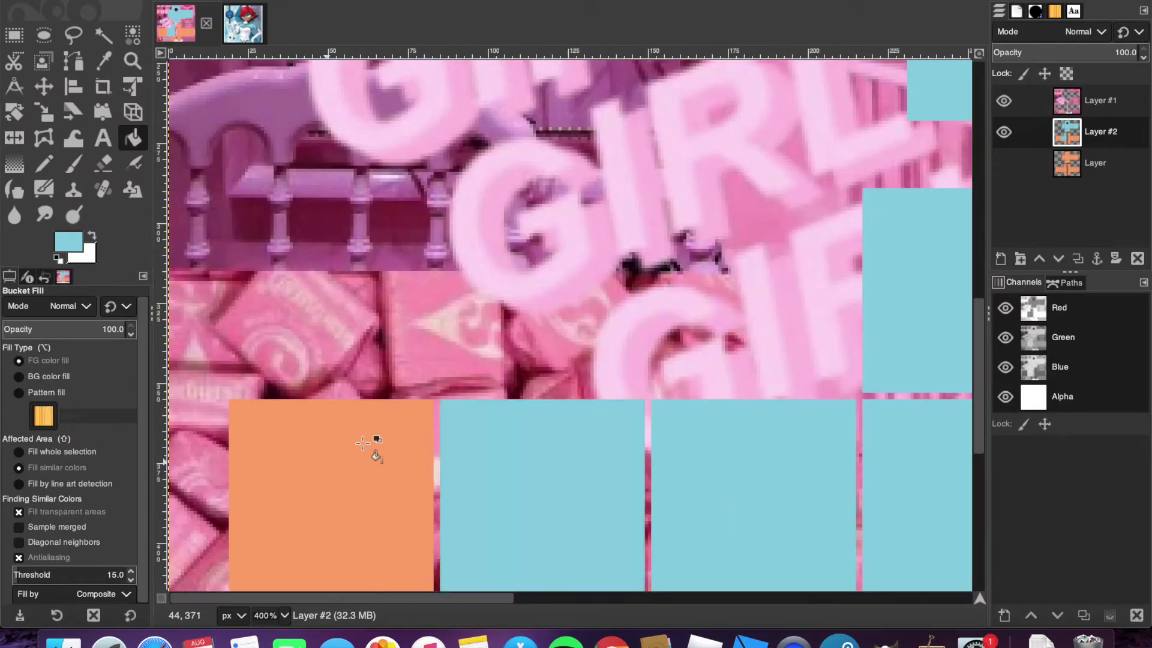
click(360, 443)
scroll(336, 443, right, 15)
click(246, 453)
click(246, 330)
click(429, 516)
click(759, 517)
scroll(758, 517, left, 10)
scroll(759, 518, down, 6)
click(953, 435)
- View the whole template at 100% and examine the Bunnix reference picture in the browser before returning to GIMP
click(276, 615)
click(275, 550)
click(611, 642)
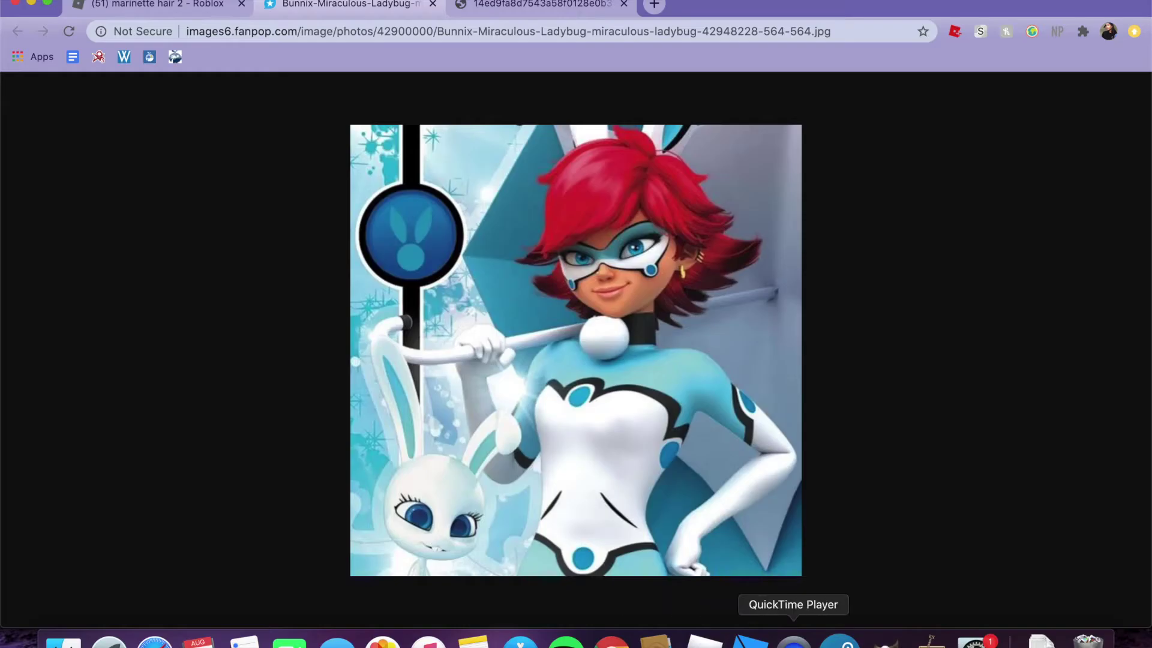
click(885, 643)
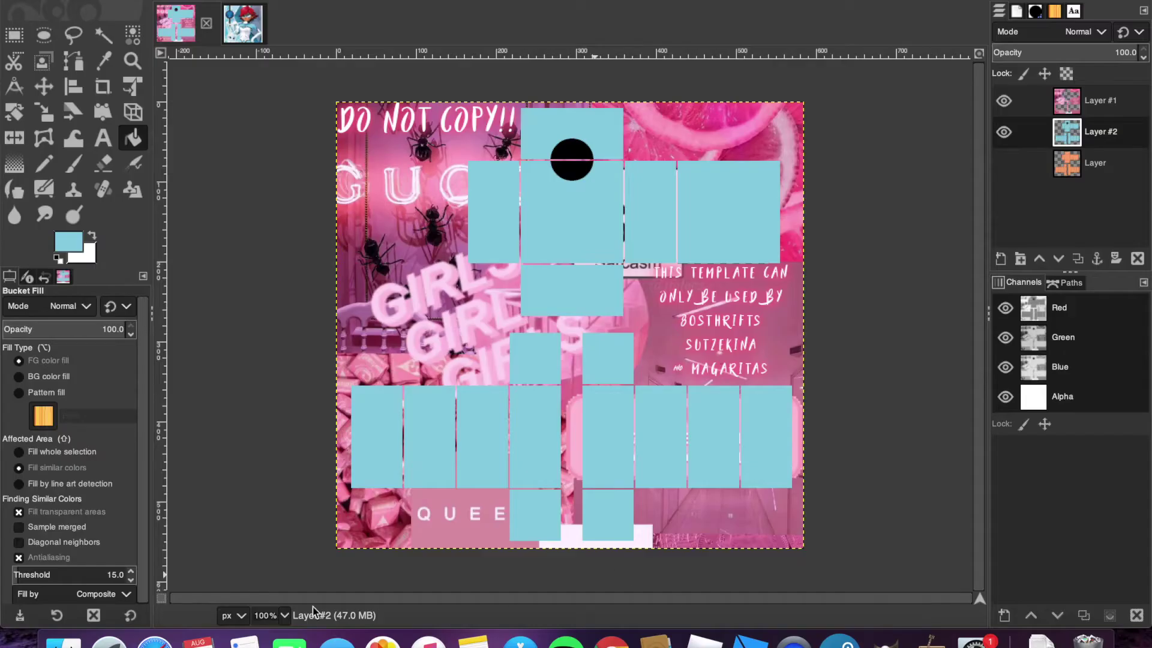
- On a new layer above the light blue one, select the left torso side panel together with the left half of the front
click(276, 616)
click(274, 517)
scroll(409, 382, up, 5)
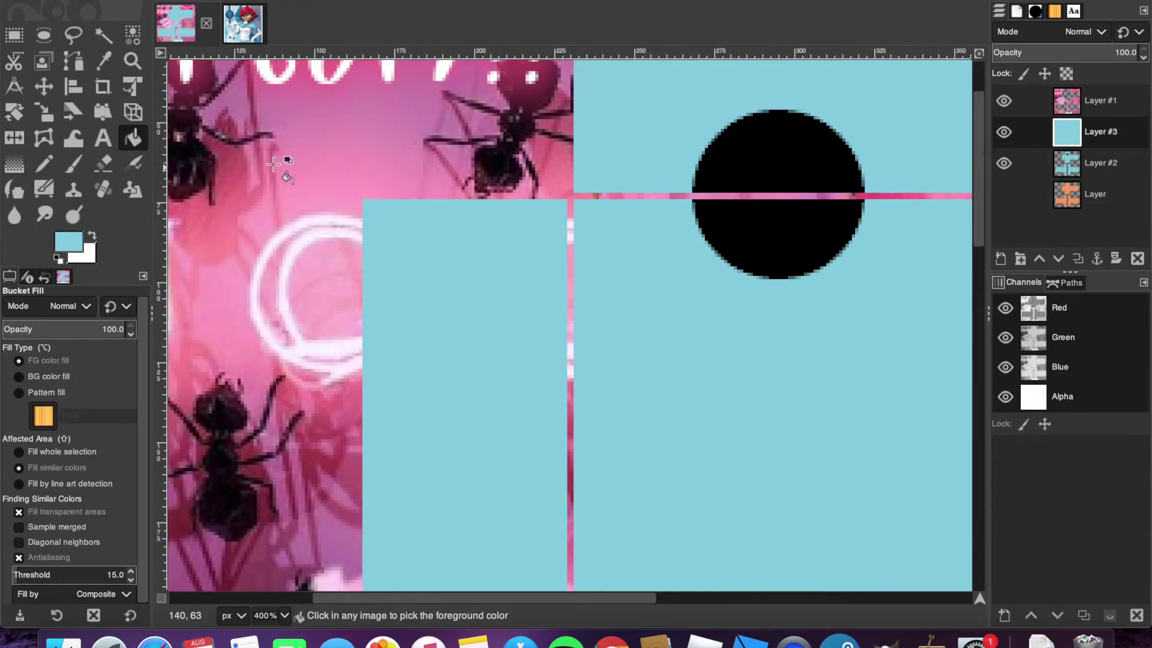
key(r)
drag(362, 199, 778, 558)
key(d)
key(p)
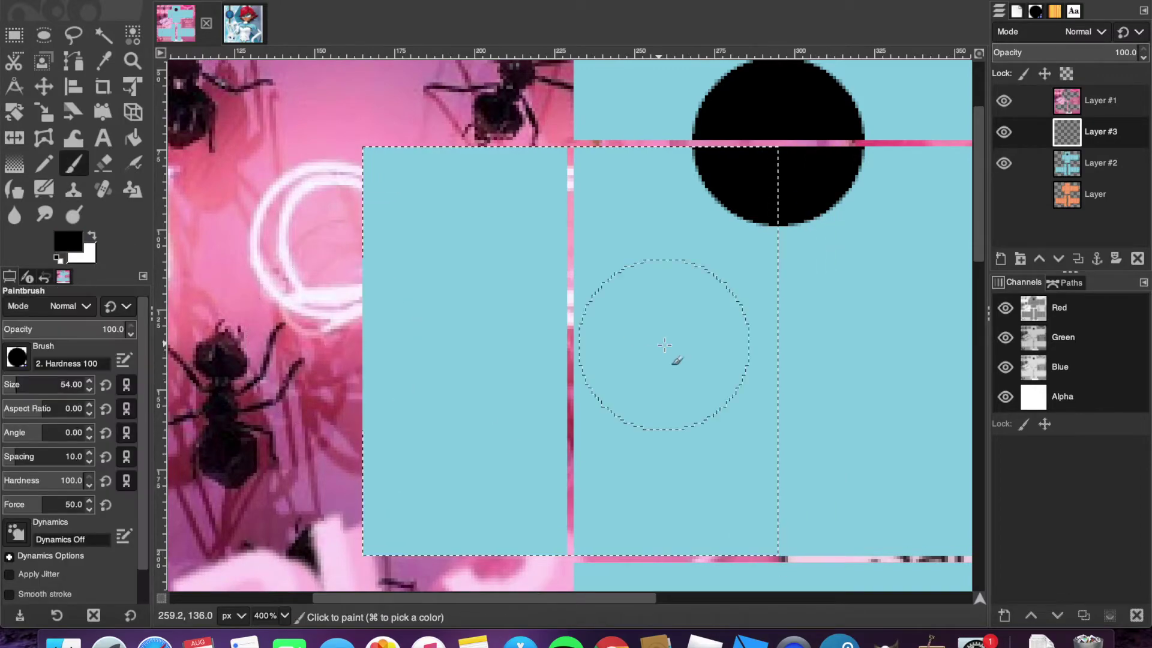
- Stamp a 25 px black half circle on the selection's centre edge, just below the neck circle
click(611, 640)
click(885, 642)
double_click(78, 384)
text(25)
key(Return)
- Stamp a wide black ellipse across the selected torso area with a 143 px brush at aspect ratio 1.10
click(88, 383)
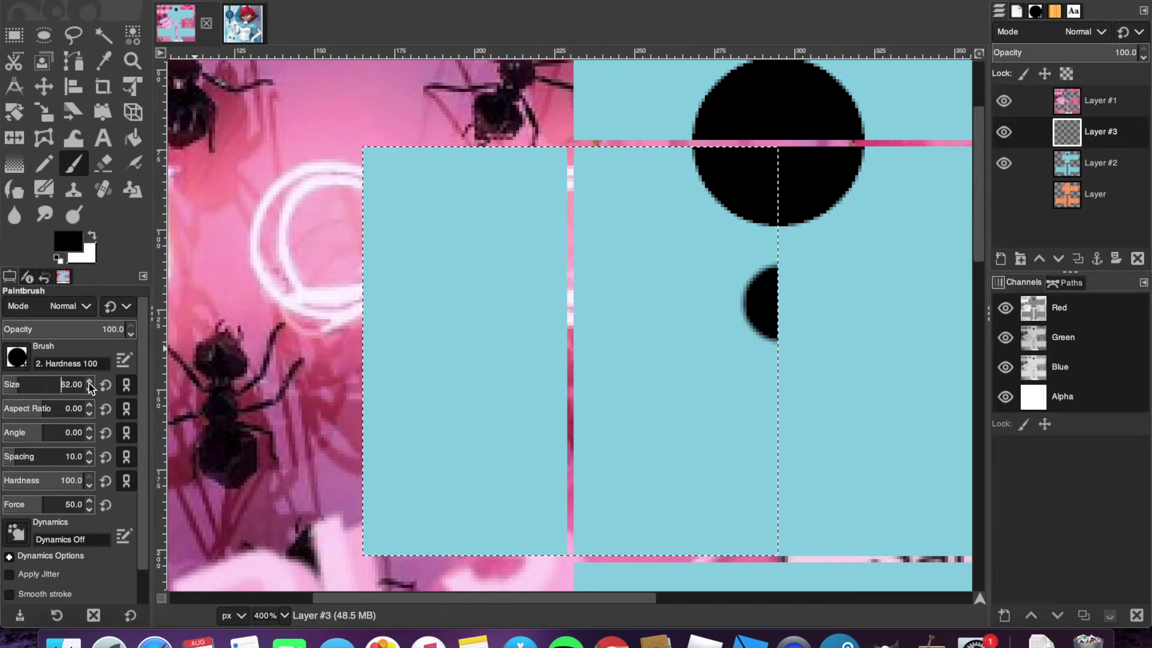
click(628, 397)
key(super+z)
click(88, 382)
click(612, 639)
click(882, 640)
click(89, 413)
click(89, 406)
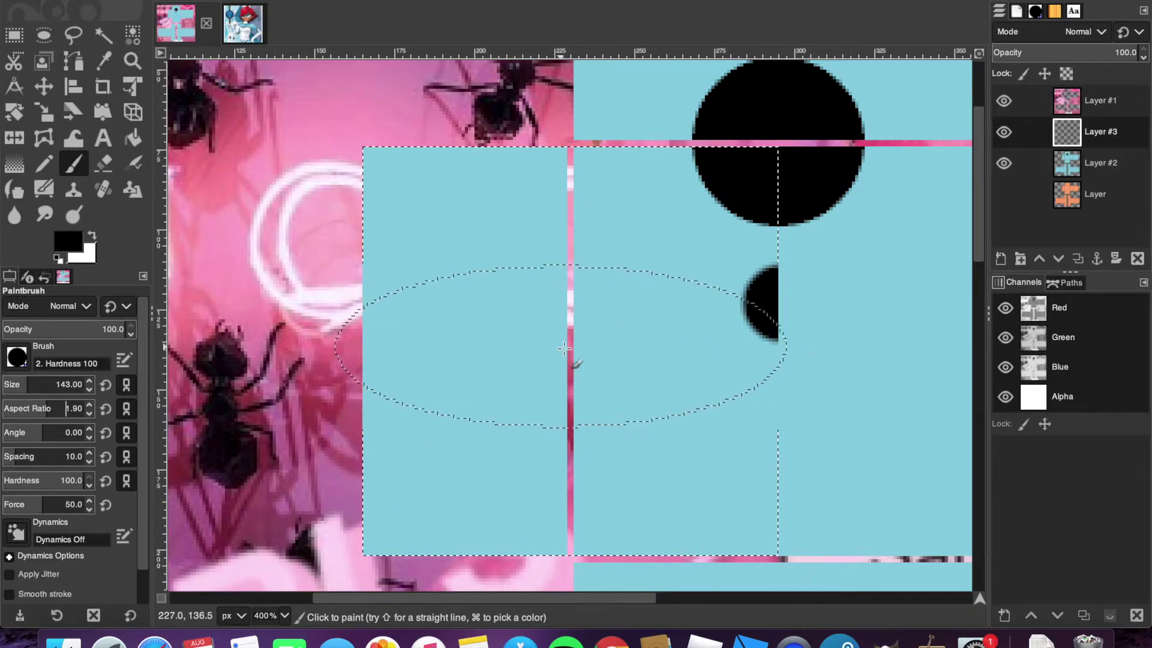
key(super+z)
click(88, 413)
click(552, 360)
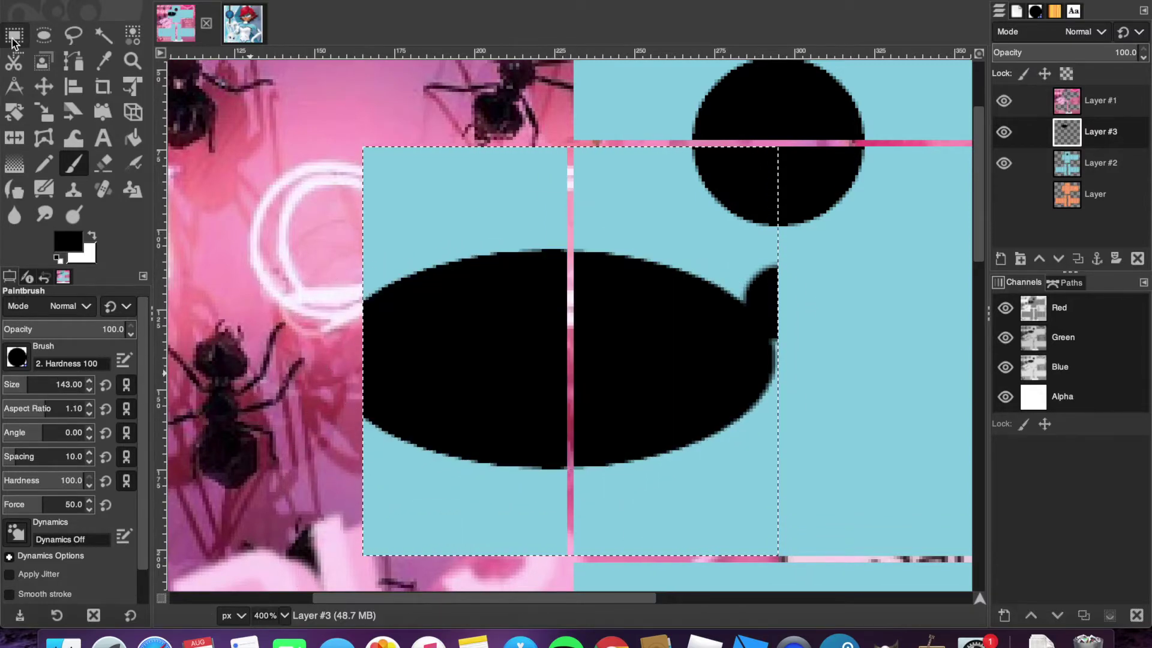
- Paint the ellipse and the area below it white, leaving a black arch, and stamp a 20 px white dot in the small half circle
click(92, 235)
mouse_move(557, 382)
mouse_down()
mouse_move(664, 408)
mouse_move(475, 450)
mouse_move(712, 522)
mouse_up()
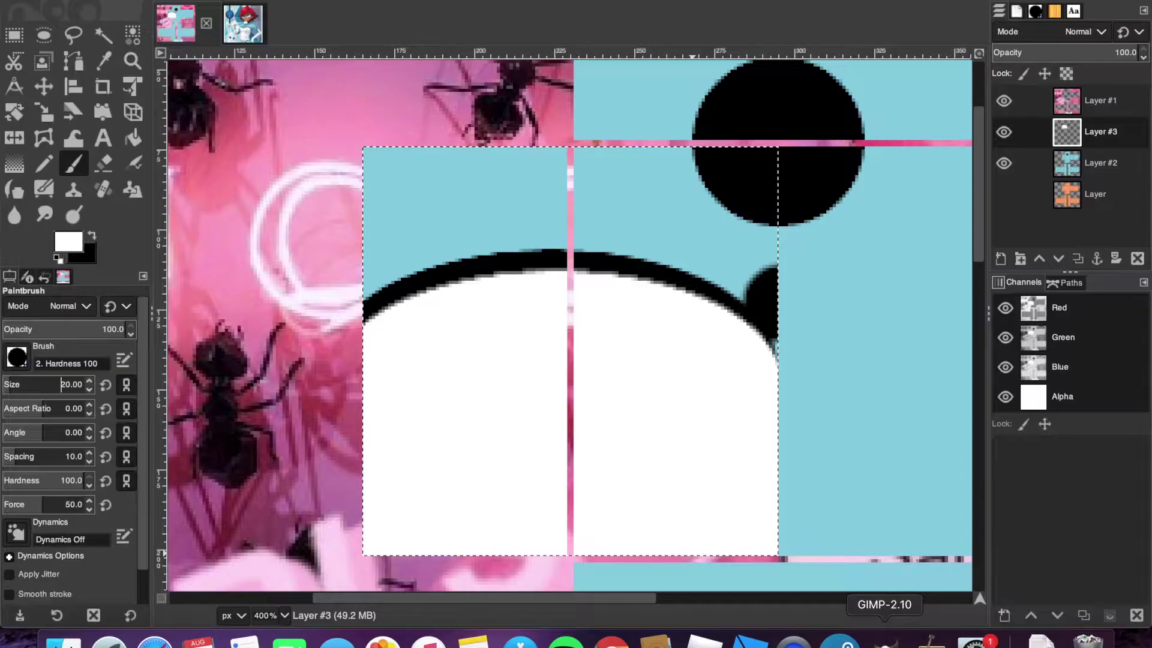
click(787, 312)
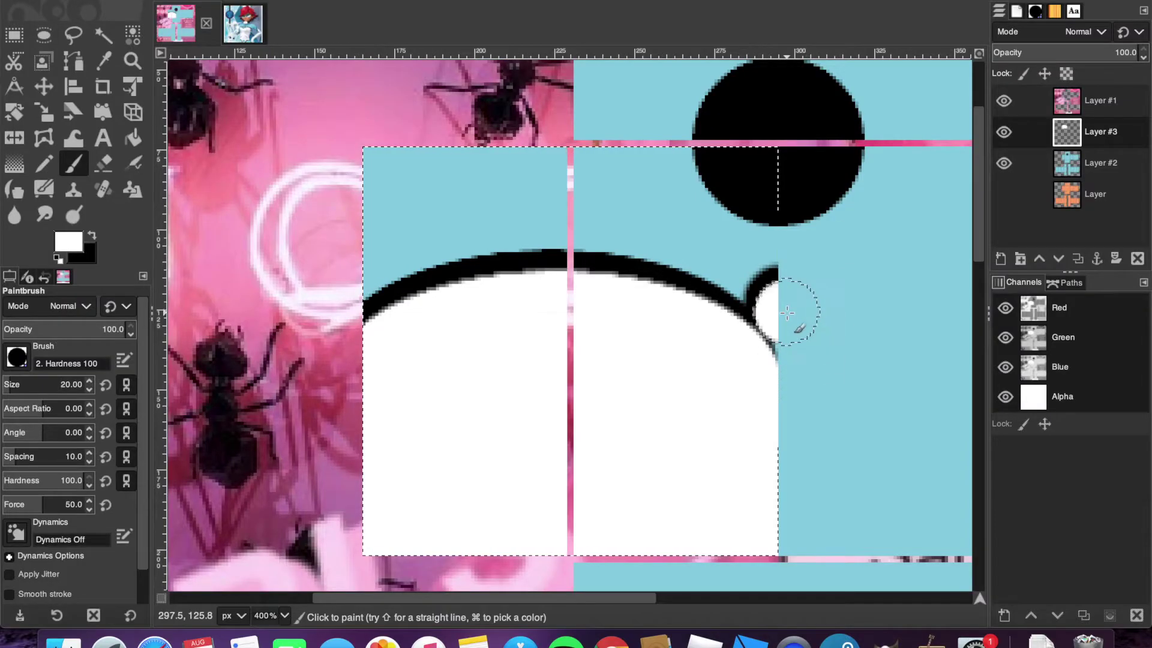
- Compare with the reference image and enlarge the small black half circle at the chest's centre edge
click(242, 29)
click(178, 27)
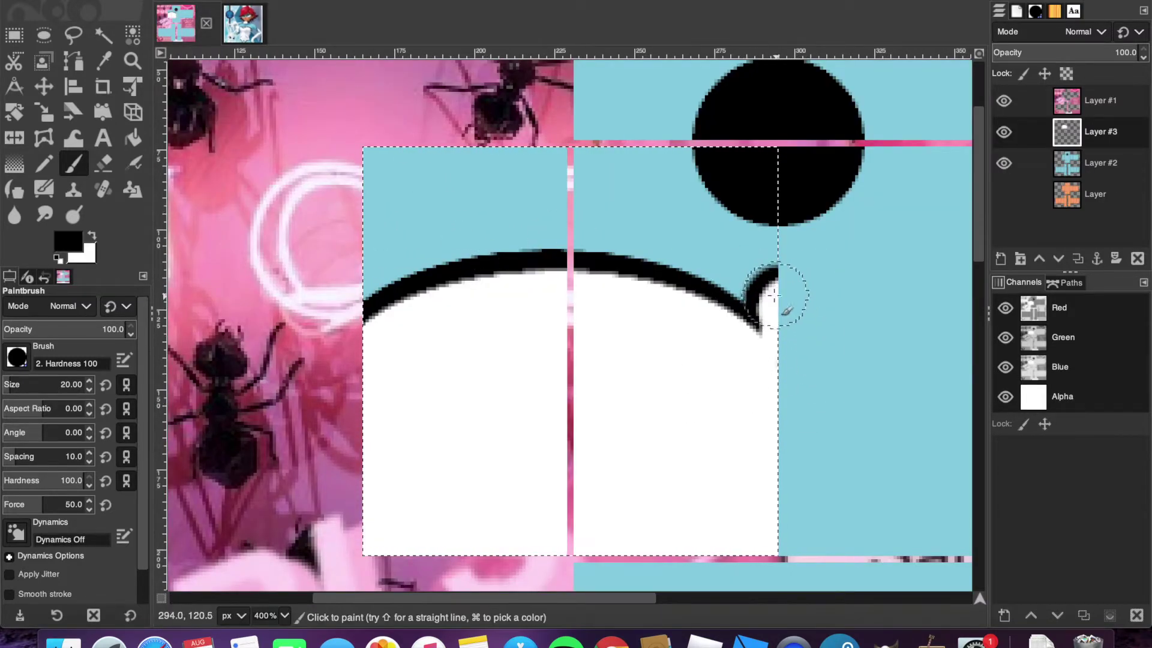
key(x)
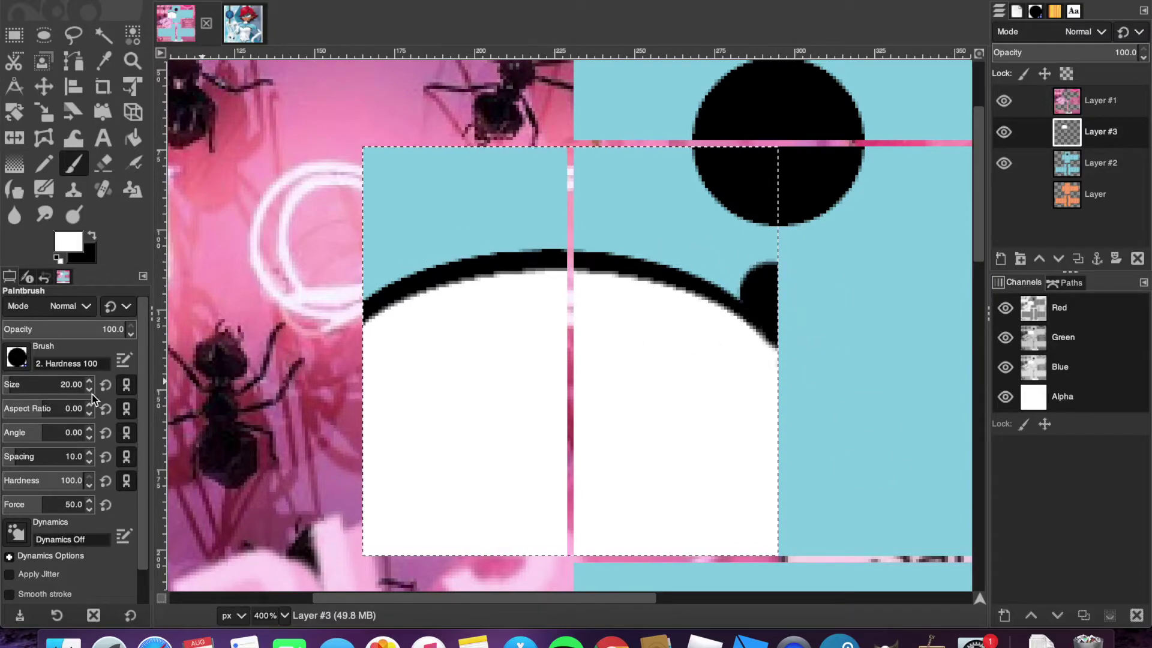
key(x)
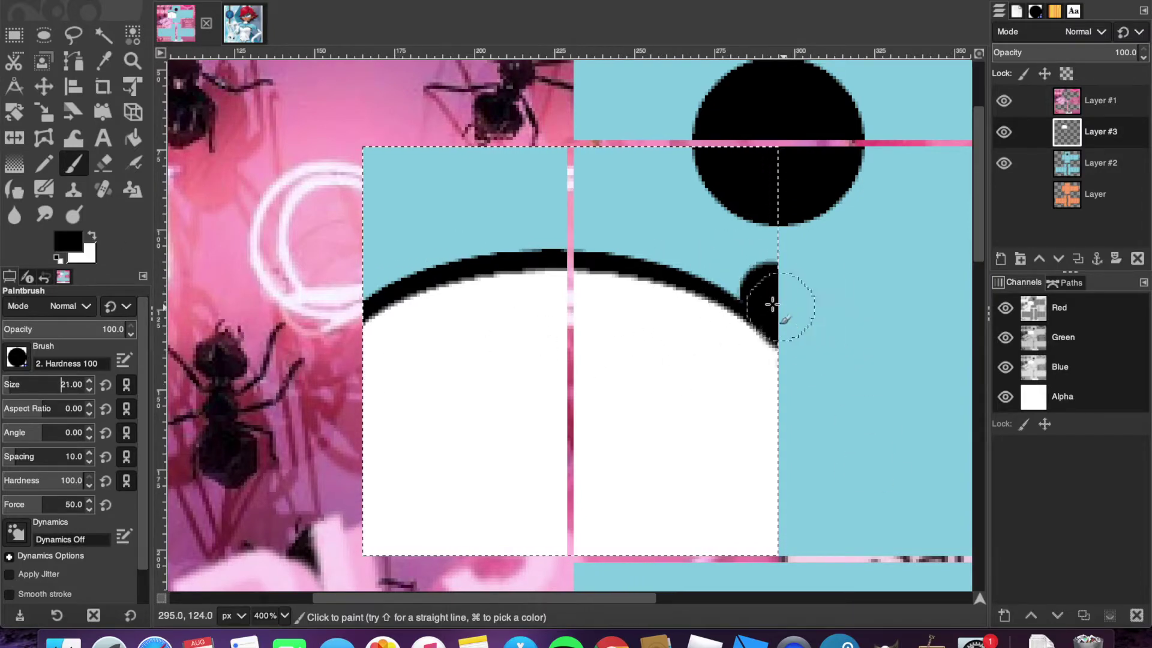
click(94, 232)
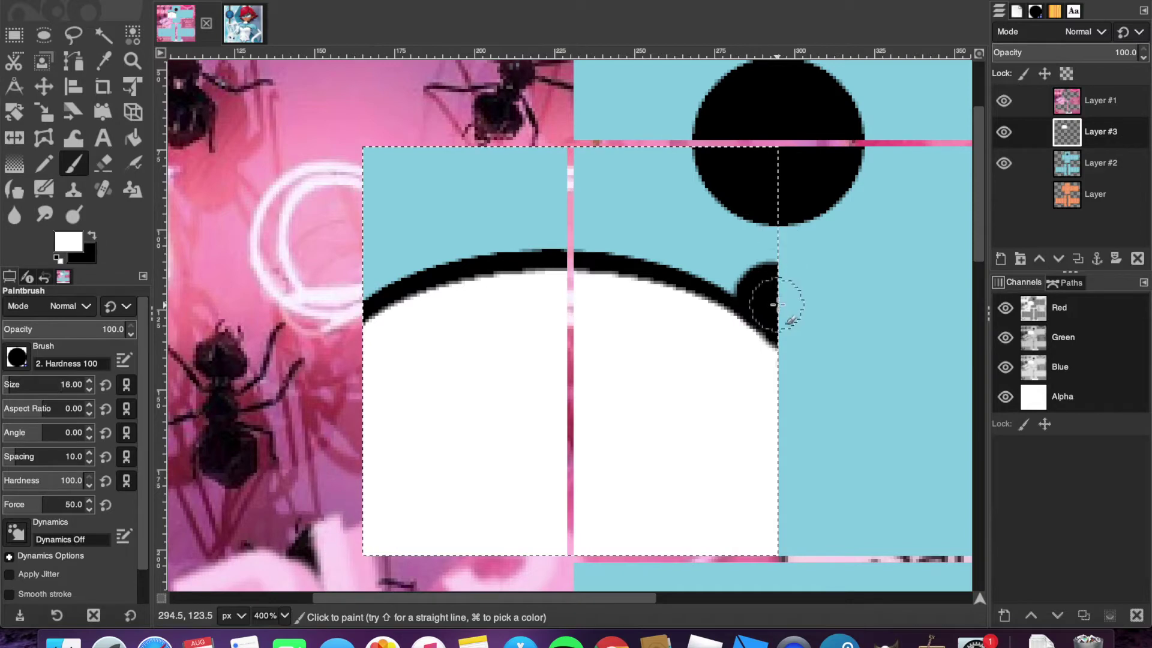
- Sample the chest gem's blue from the reference image and stamp 11 px blue dots in the white-filled small half circle and on the side panel
click(243, 23)
key(o)
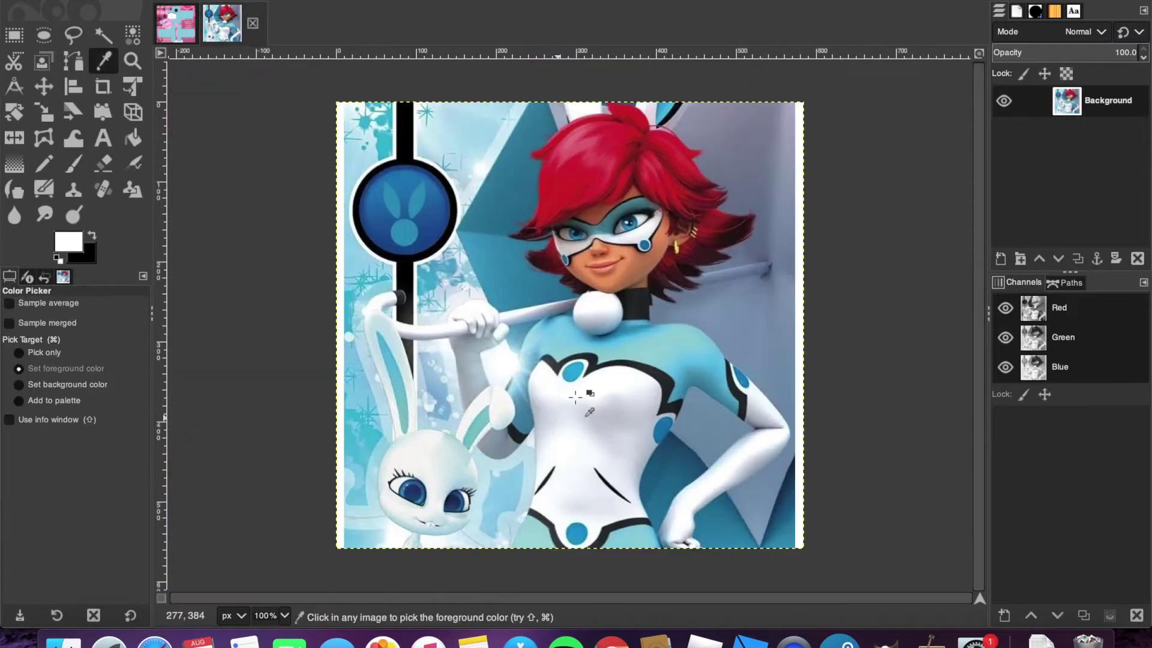
click(572, 368)
click(176, 24)
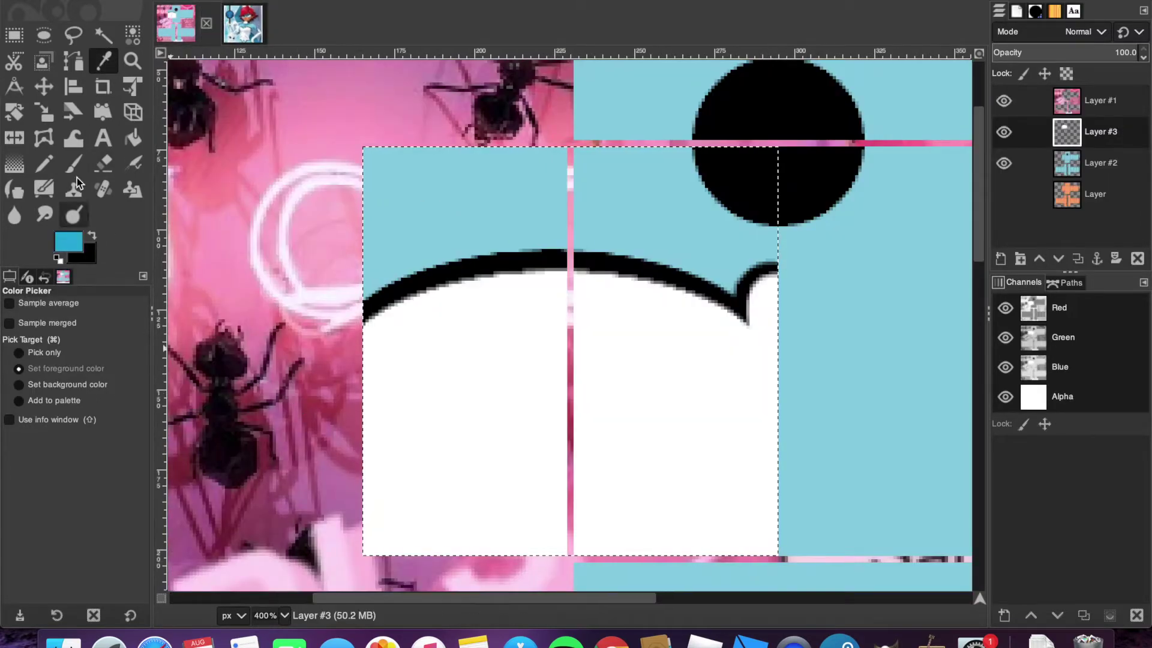
key(p)
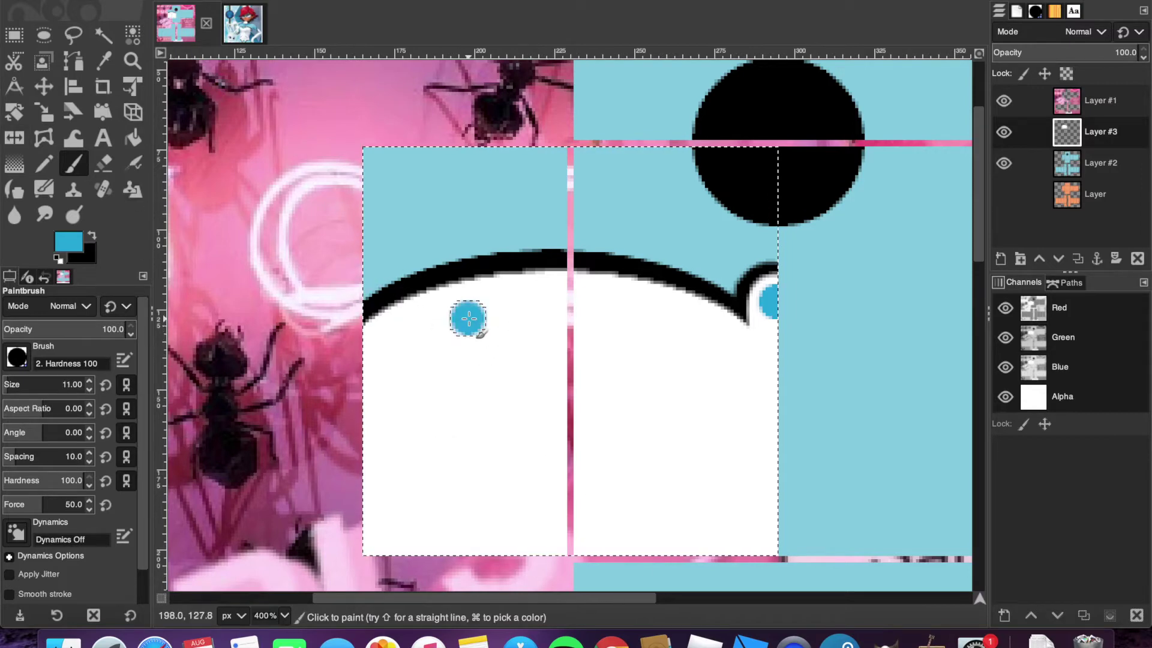
- Draw a thin slanted black crease line on the white front torso with a 1 px brush, following the reference image
click(234, 37)
click(173, 24)
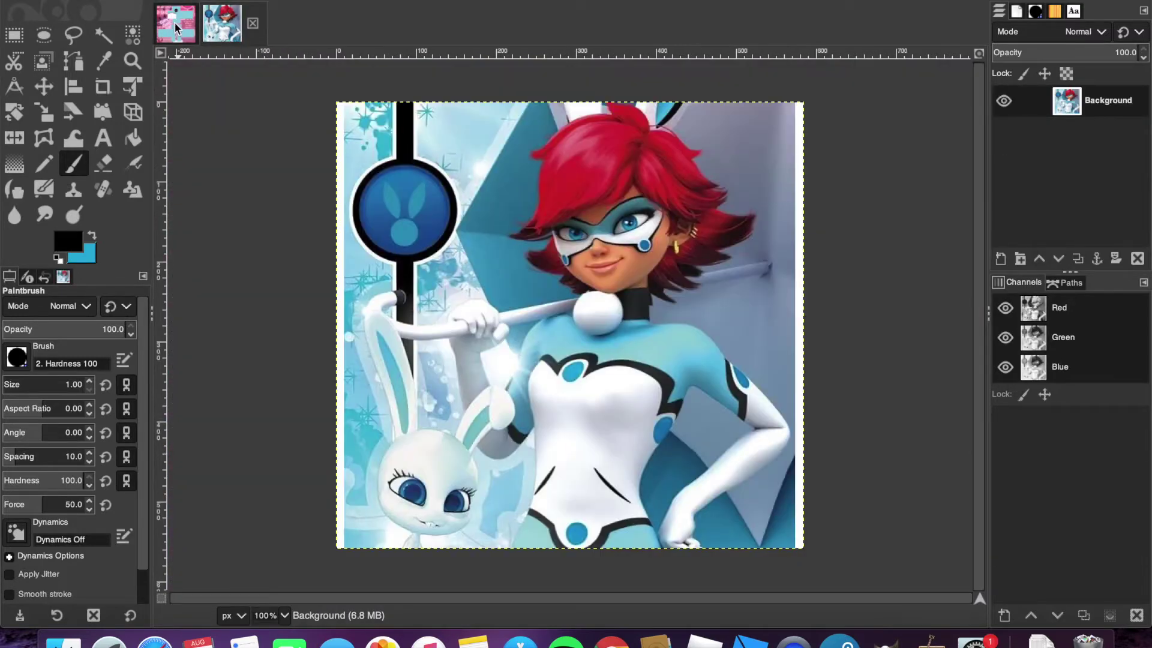
click(174, 21)
- Draw a 5 px black waistline across the lower side panel and onto the front torso
double_click(73, 384)
text(5)
key(Return)
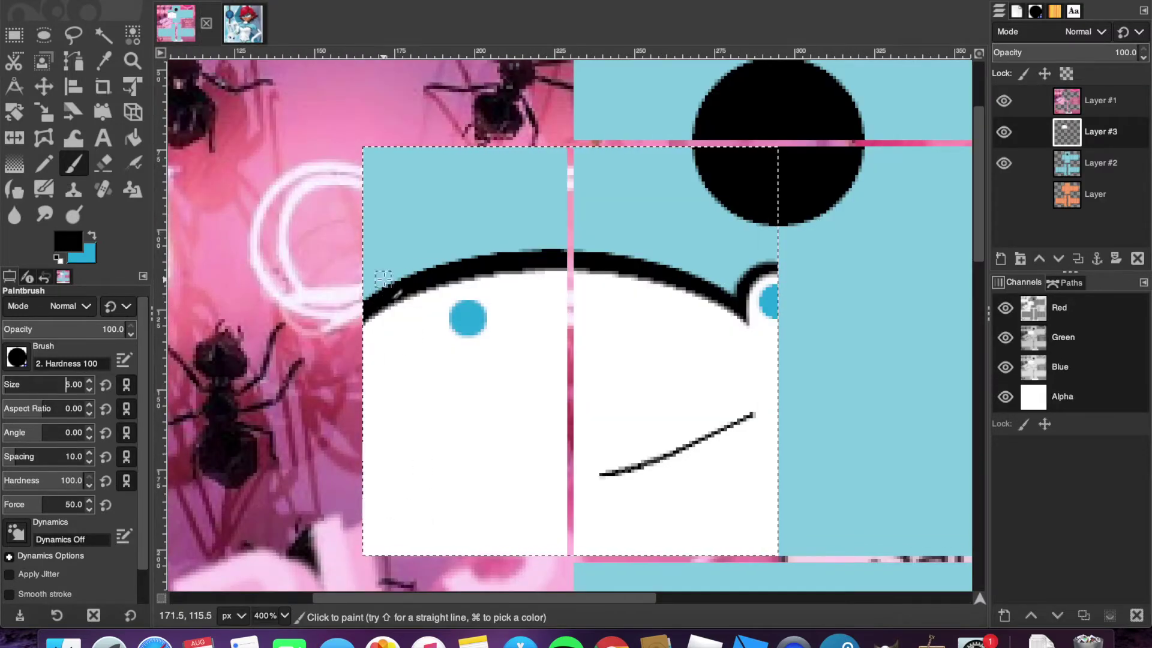
shift+click(575, 492)
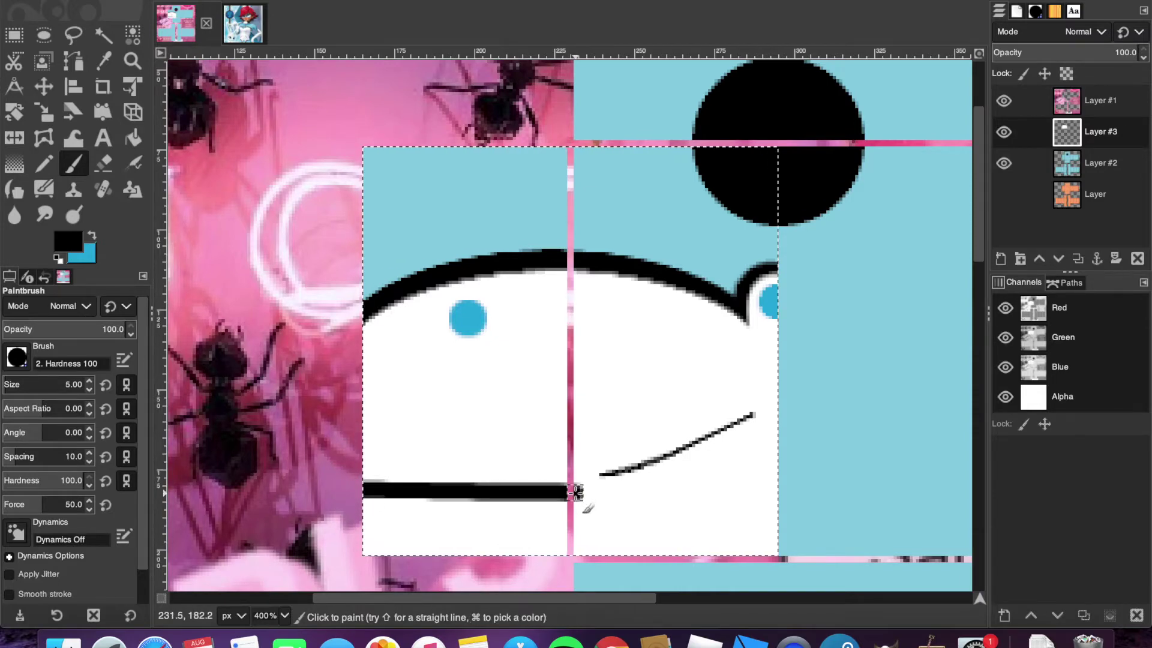
key(super+z)
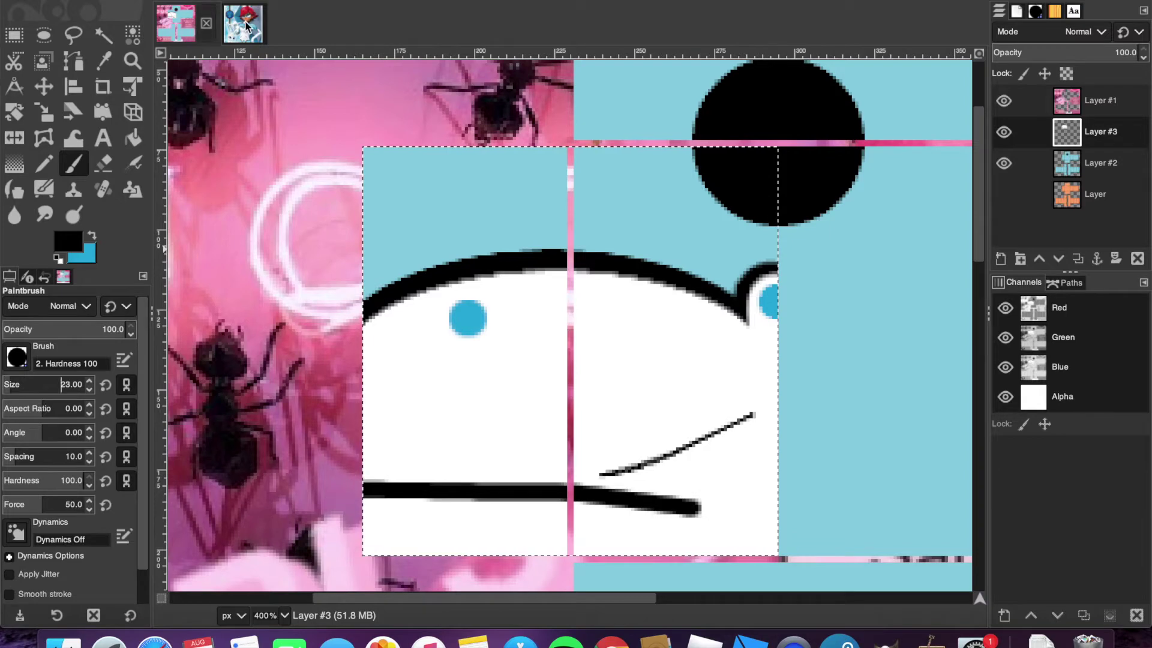
- Try forming a black arc at the waist's centre edge by painting white over a black dot, and extend the 5 px waistline to it
click(247, 26)
click(177, 25)
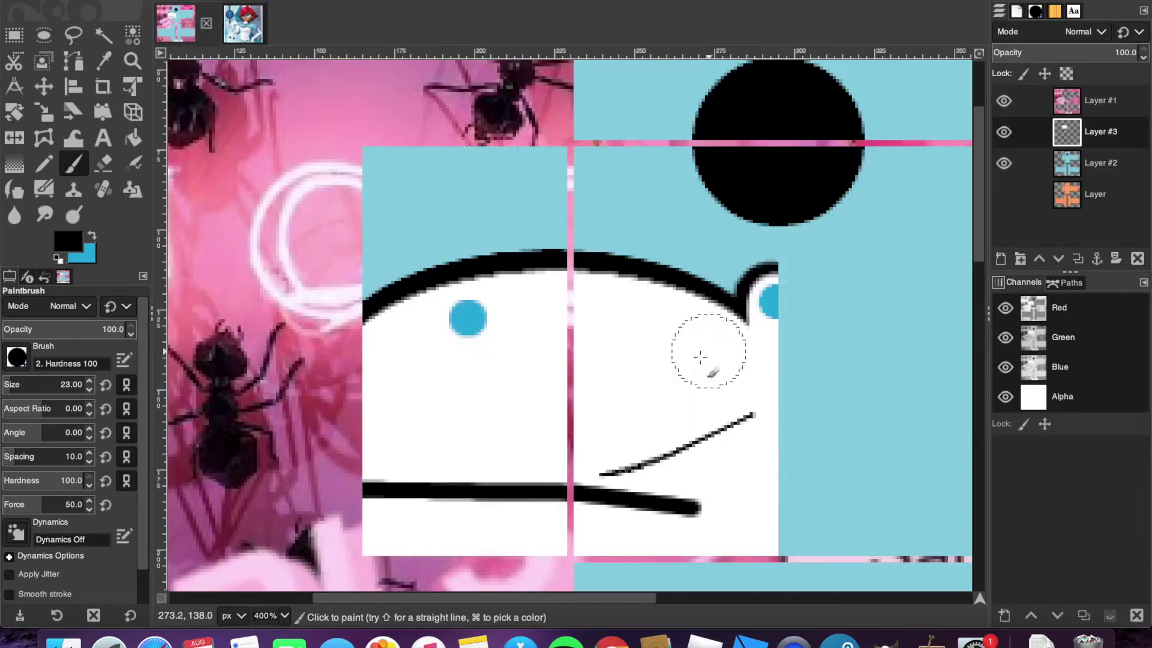
click(58, 259)
click(91, 236)
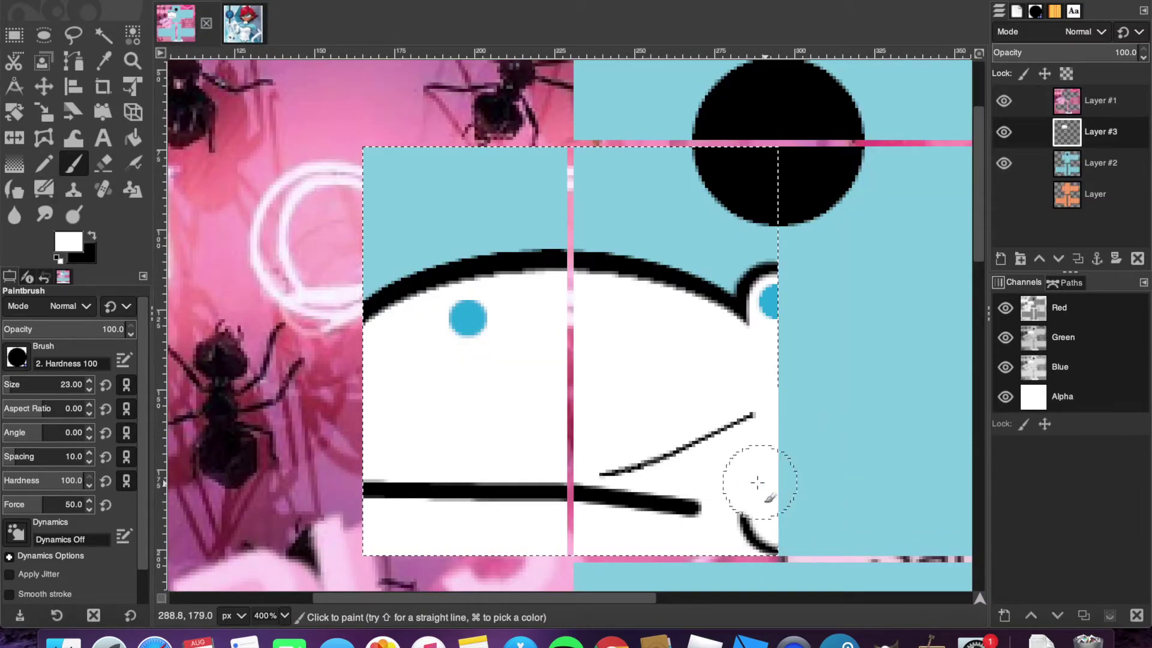
click(90, 389)
click(90, 389)
click(92, 236)
key(bracketleft)
key(bracketleft)
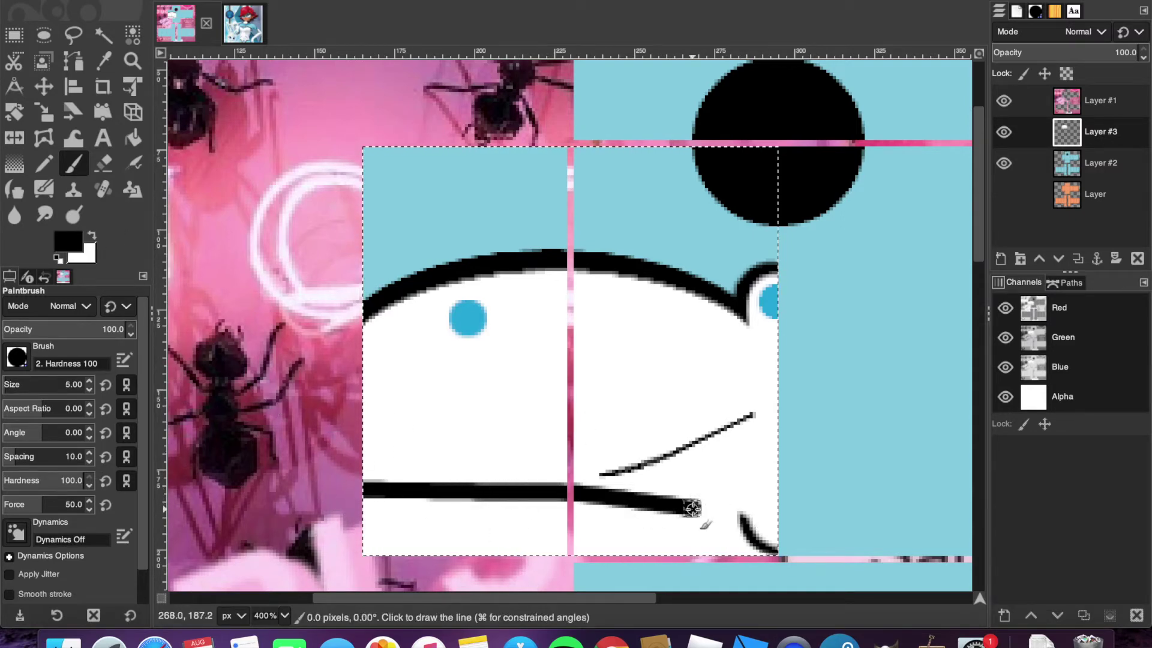
drag(693, 509, 738, 514)
- Check the reference image and undo the waist arc and the waistline extension
click(240, 25)
click(180, 27)
key(super+z)
key(super+z)
key(super+z)
key(super+z)
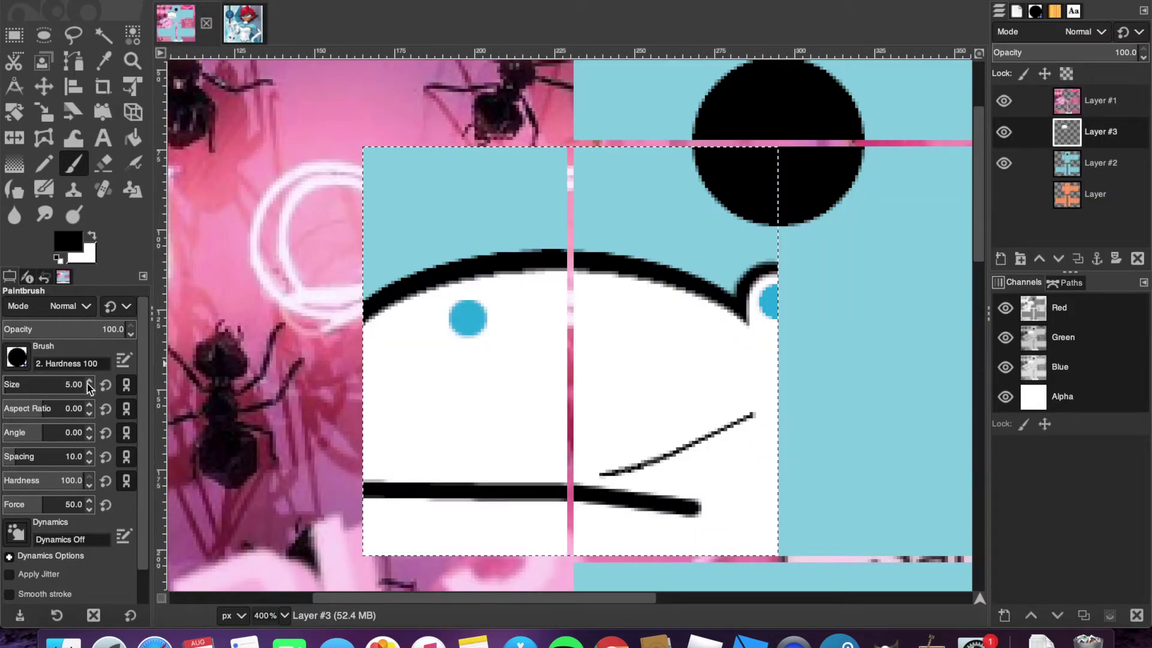
- Try a thicker waist arc by stamping a 30 px black half circle at the centre edge and covering its upper part with white
click(89, 381)
click(776, 504)
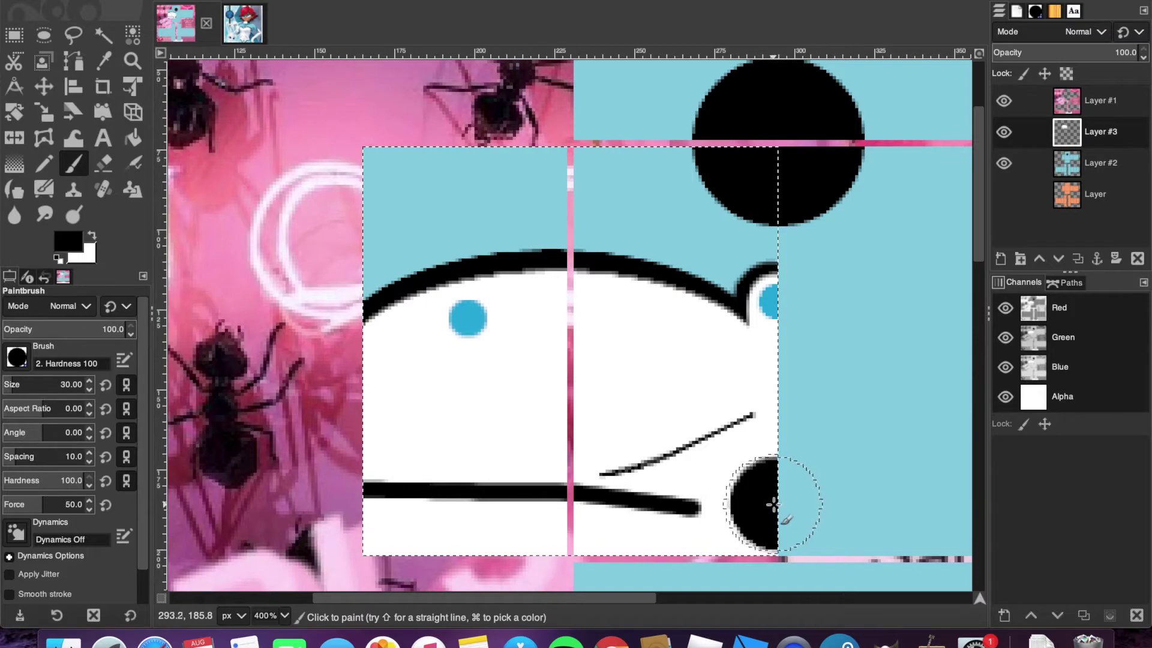
key(x)
click(789, 486)
click(88, 389)
scroll(88, 386, down, 10)
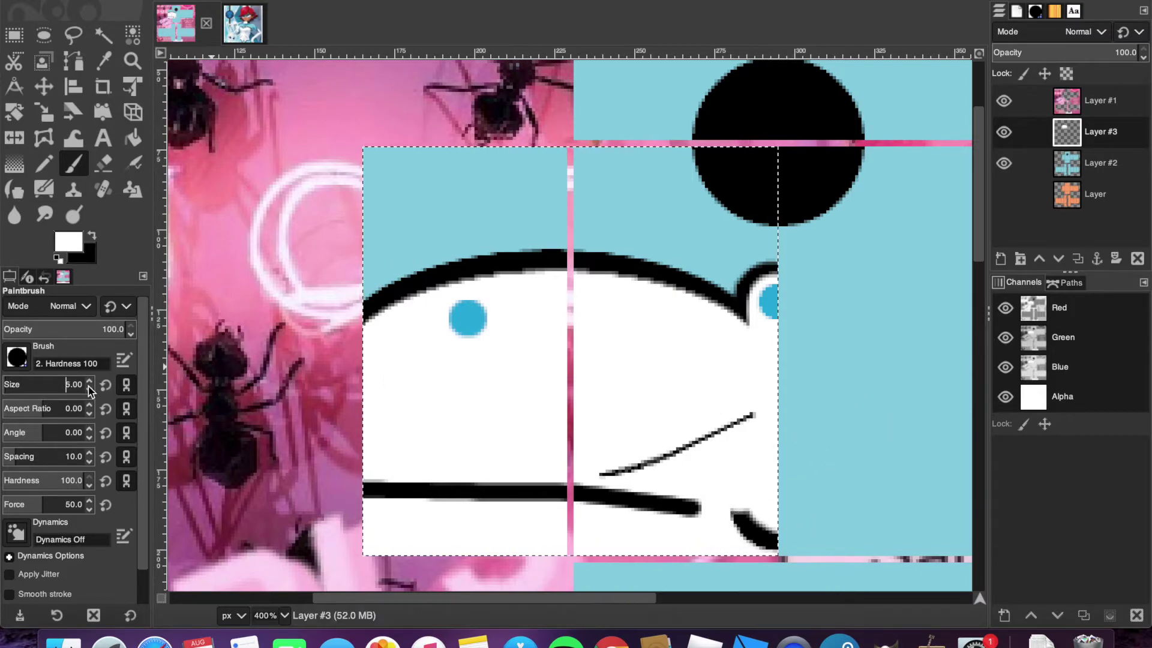
- Try extending the 5 px waistline toward the arc and undo the latest strokes
key(x)
click(697, 510)
key(super+z)
key(super+z)
key(super+z)
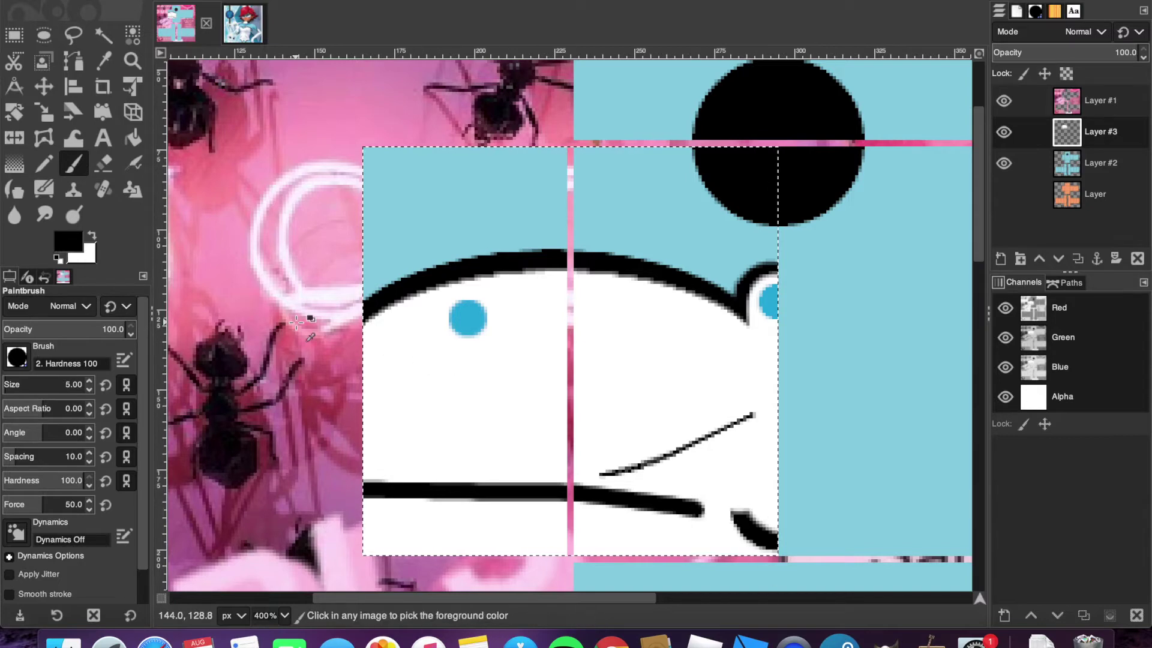
- Add a new layer and stamp a large black half circle about 50 px in diameter at the waist's centre edge
click(321, 0)
click(354, 1)
click(792, 472)
click(781, 466)
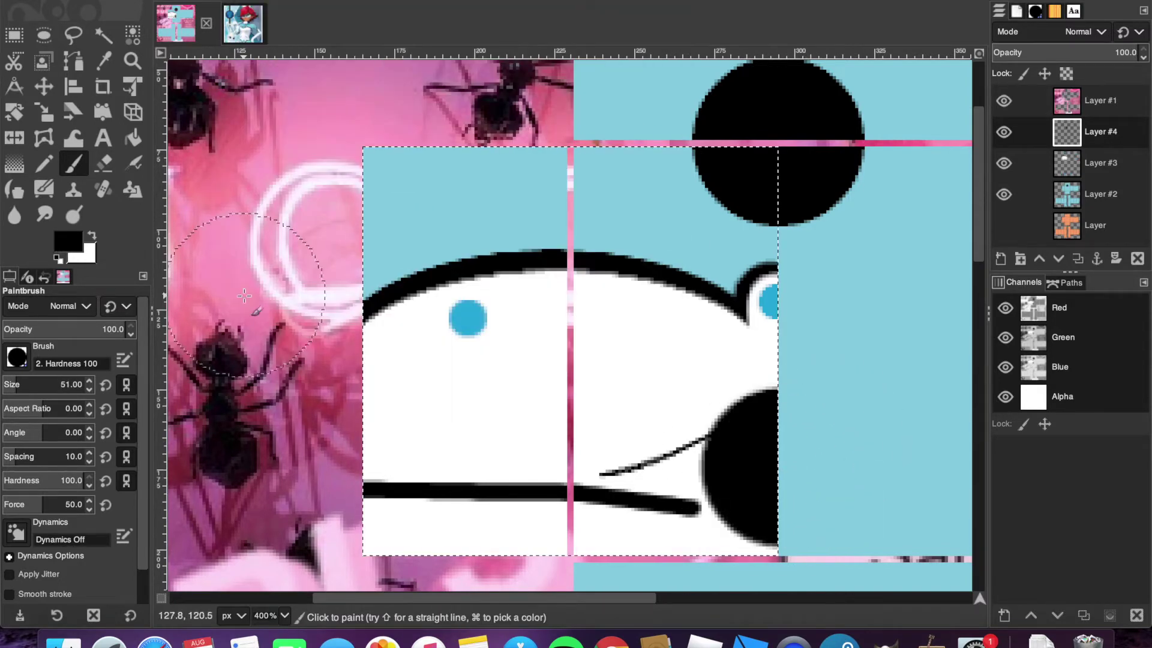
- Erase the inside and upper part of the black half circle with a 51 px eraser, leaving a lower waist arc, and merge its layer down
key(shift+e)
click(801, 456)
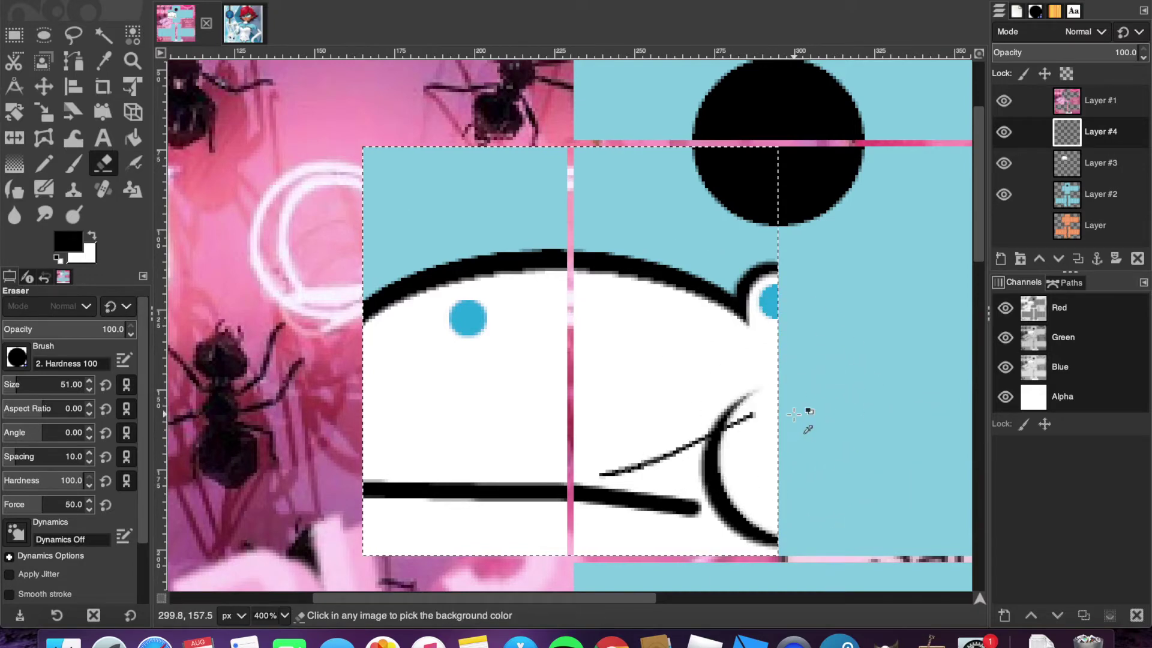
key(super+z)
click(816, 461)
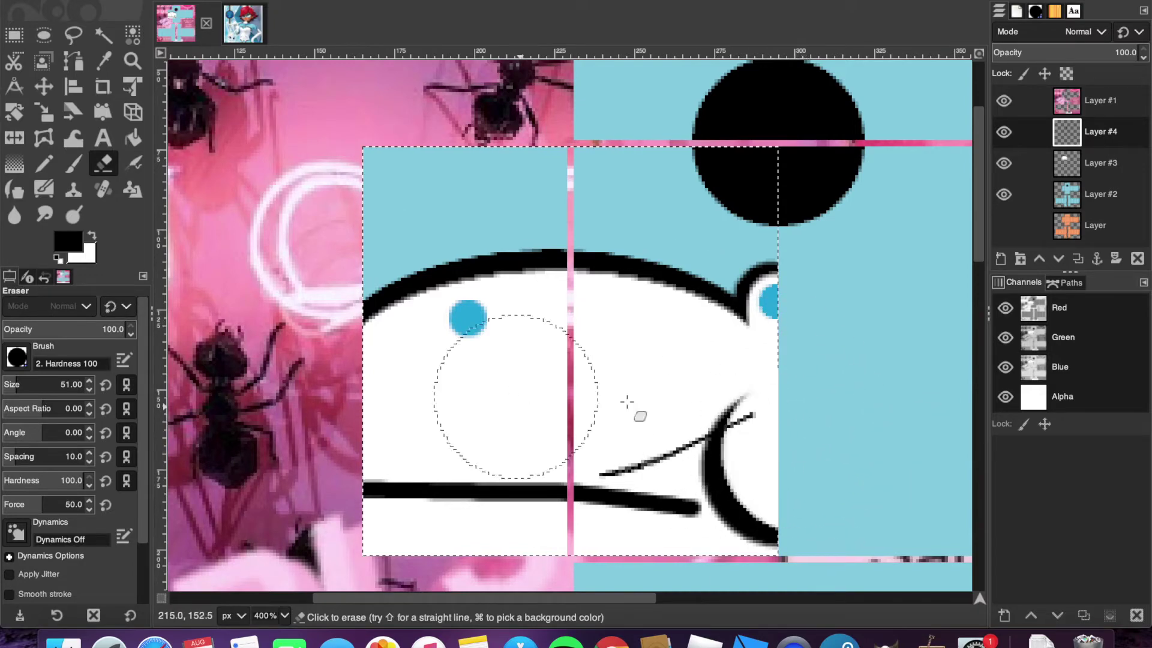
click(719, 420)
click(792, 456)
key(super+z)
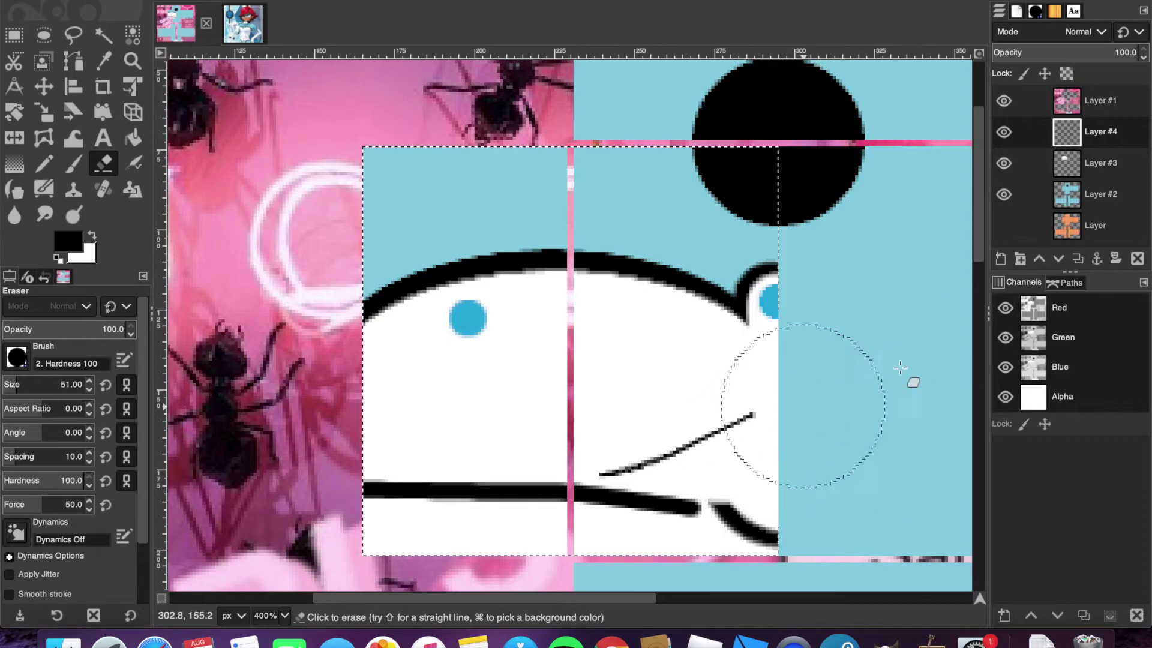
right_click(1081, 138)
click(1015, 327)
- Extend the 5 px black waistline until it meets the arc at the waist's centre
key(p)
click(693, 509)
shift+click(721, 509)
- Stamp a 12 px blue dot inside the waist arc at the torso's centre edge
click(67, 243)
click(305, 271)
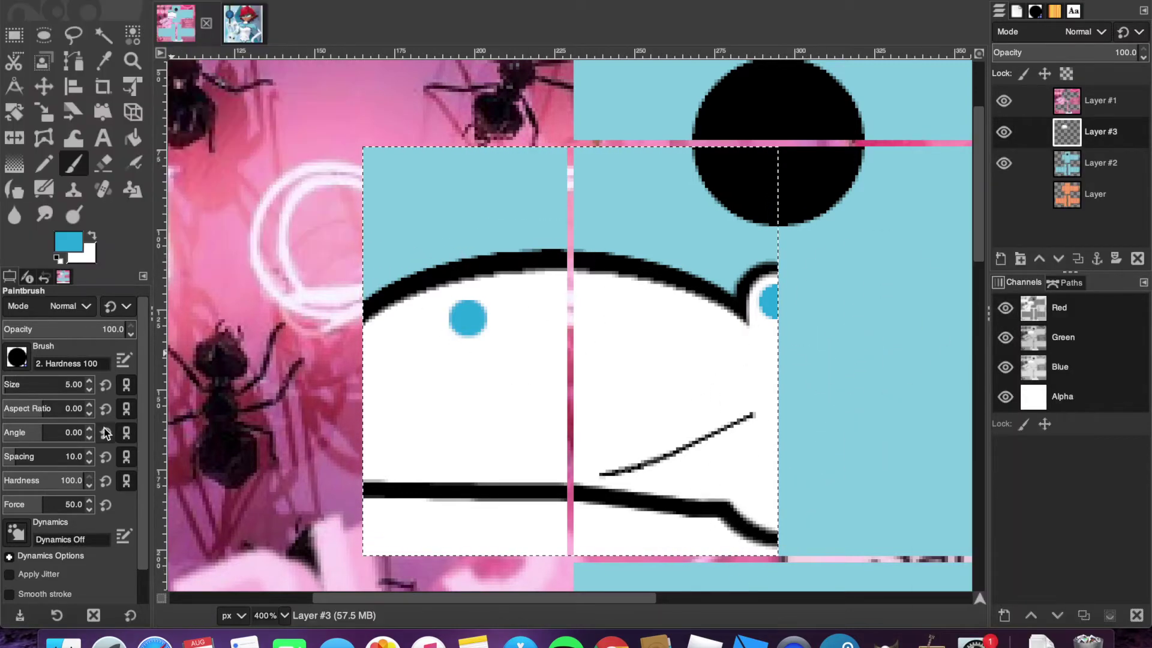
click(89, 381)
click(88, 389)
click(774, 500)
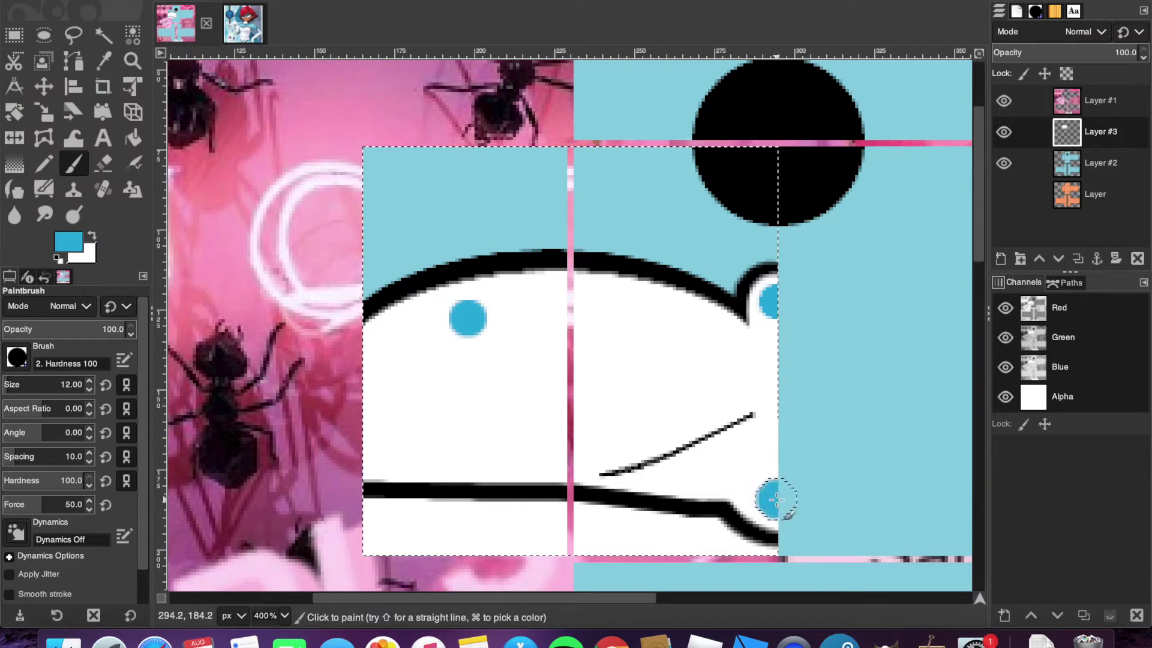
- Check the reference image and erase the white area below the waistline with a 12 px eraser, exposing the light blue base
click(243, 24)
click(175, 24)
click(243, 24)
click(175, 24)
click(68, 243)
click(206, 226)
click(103, 163)
click(375, 519)
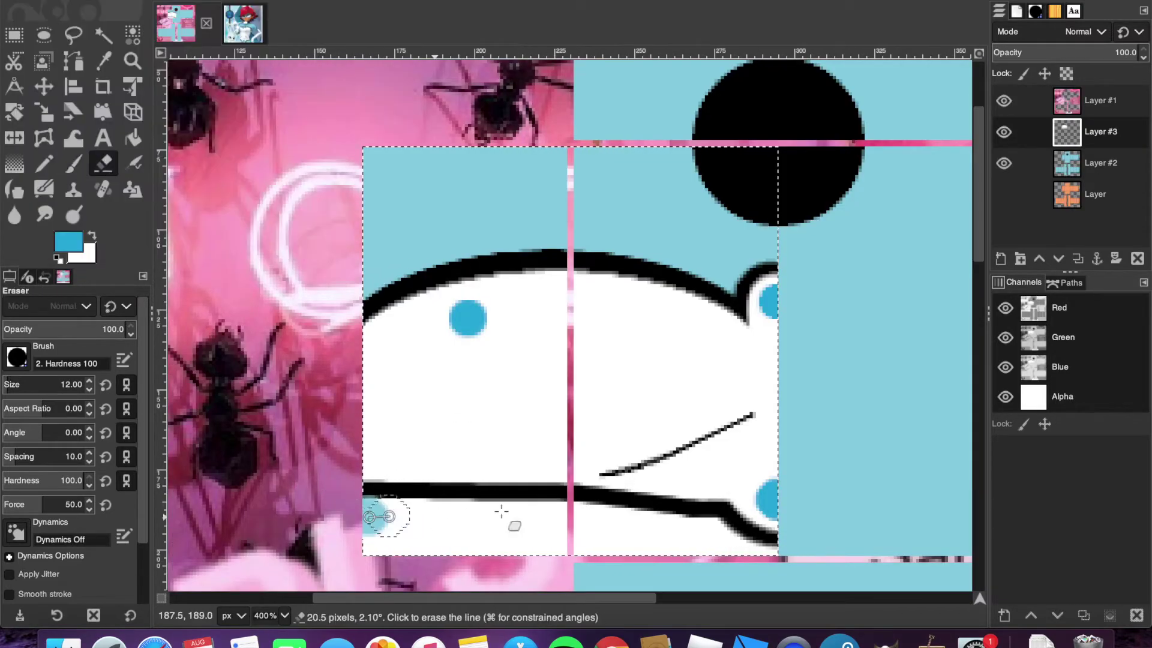
shift+click(576, 521)
shift+click(712, 539)
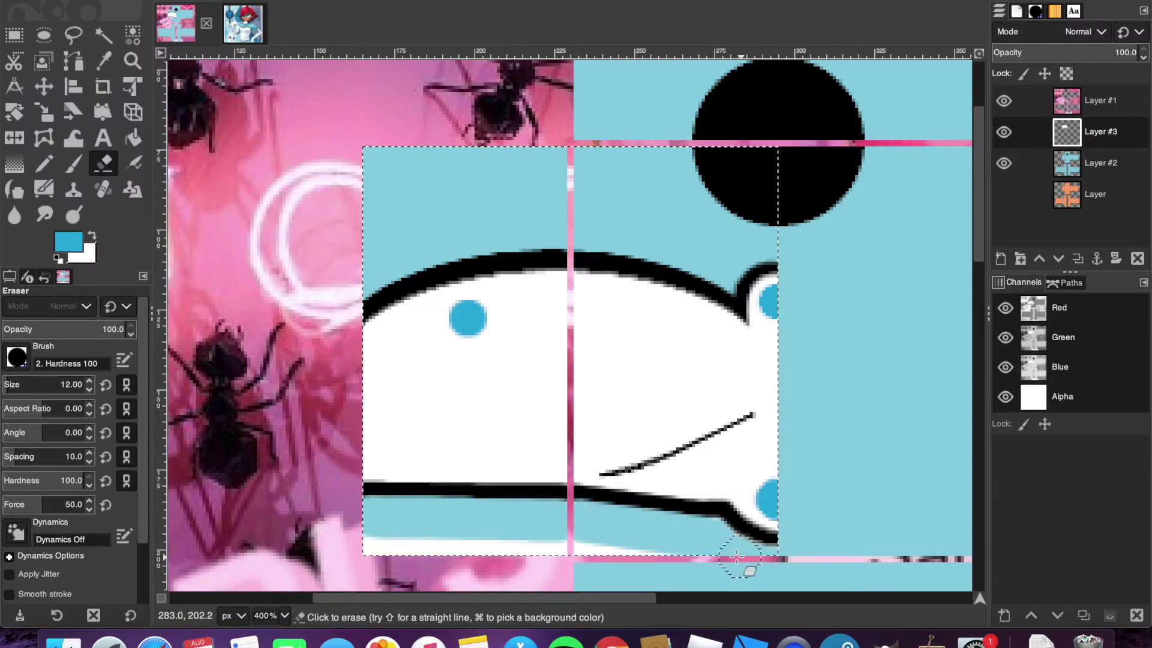
shift+click(355, 556)
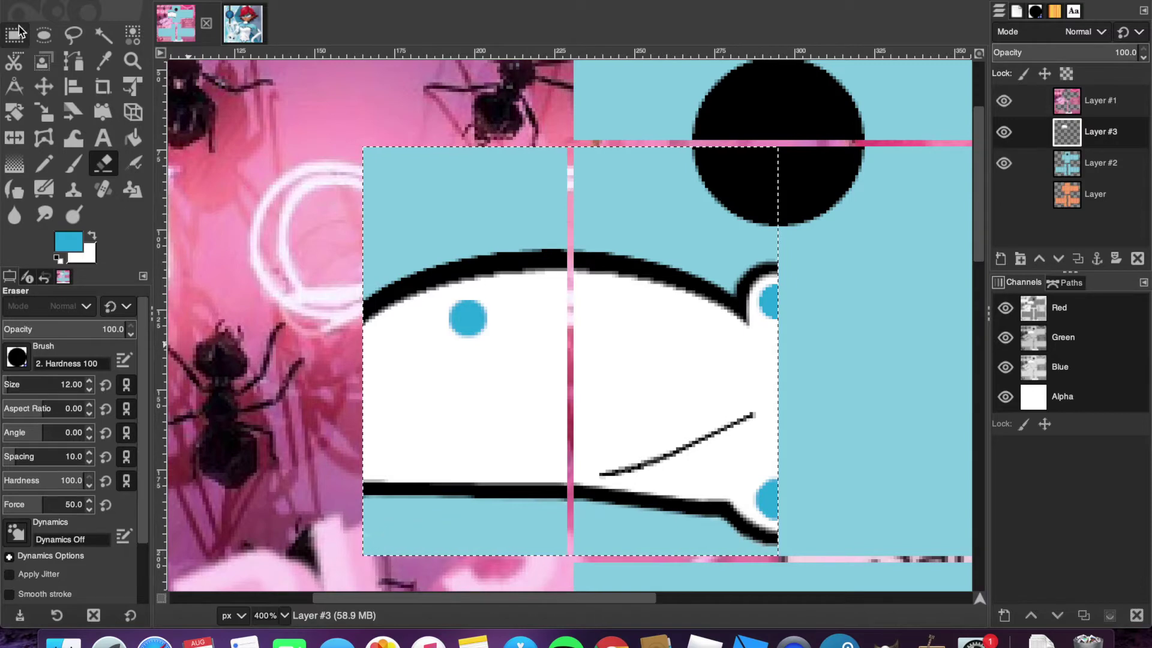
- Mirror the painted torso half onto the other side by copying, pasting and flipping it, and compare it with the reference image
click(14, 35)
click(242, 24)
click(171, 29)
click(169, 24)
scroll(913, 480, right, 5)
key(ctrl+c)
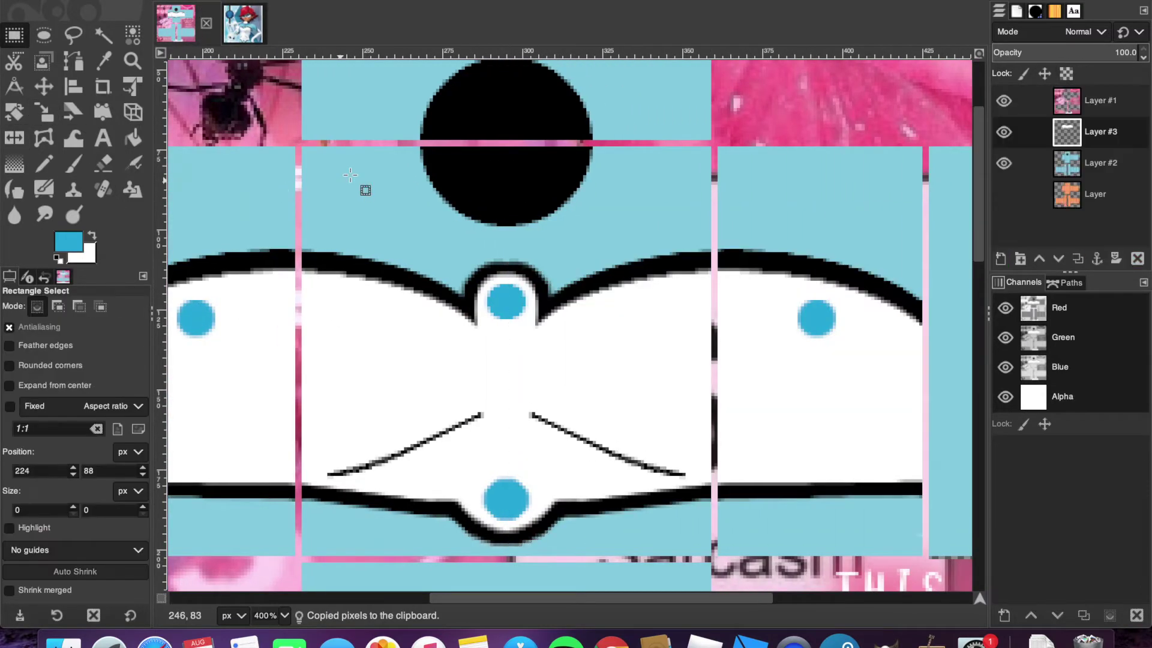
click(237, 27)
click(170, 27)
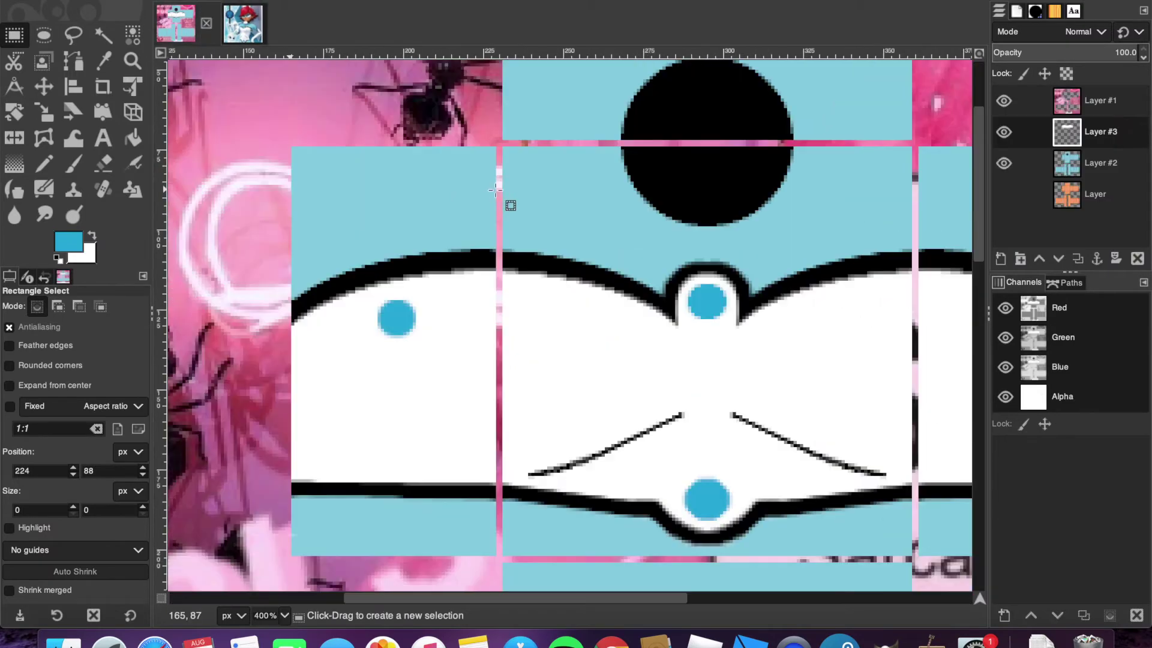
- Paint over the two thin waist crease lines on the torso front with a 12 px white brush
click(102, 164)
key(x)
click(674, 330)
key(super+z)
key(p)
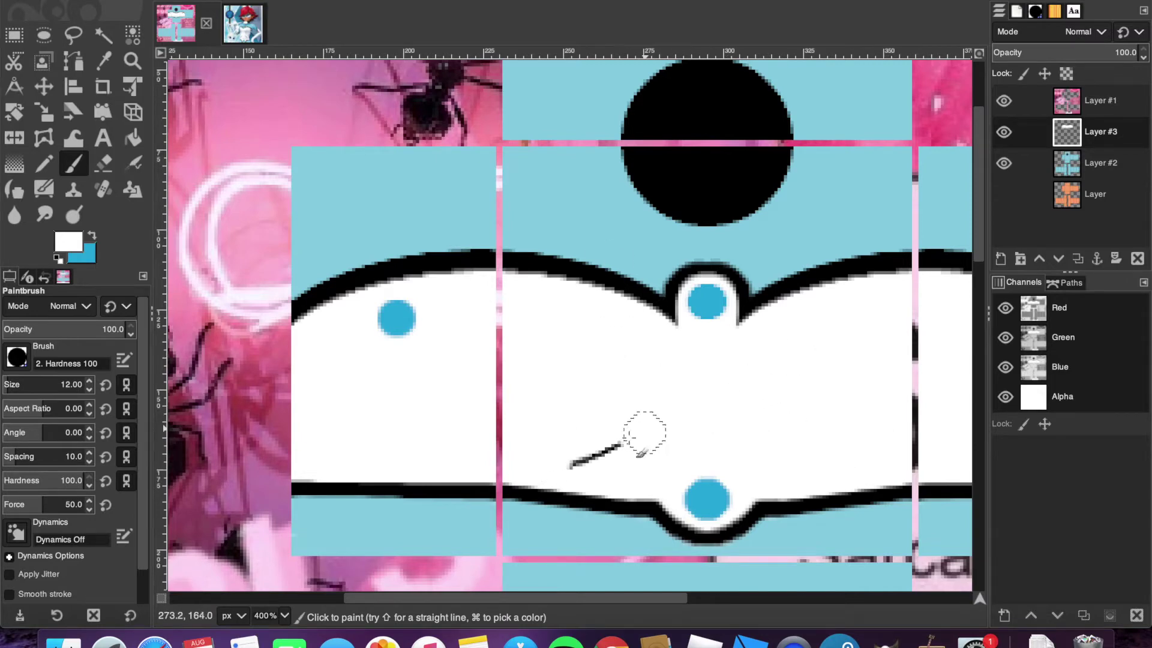
drag(645, 433, 587, 461)
- Add a new layer and draw a short slanted 1 px black crease line beside the waist dot, thickened in its middle
click(325, 0)
click(345, 0)
key(Return)
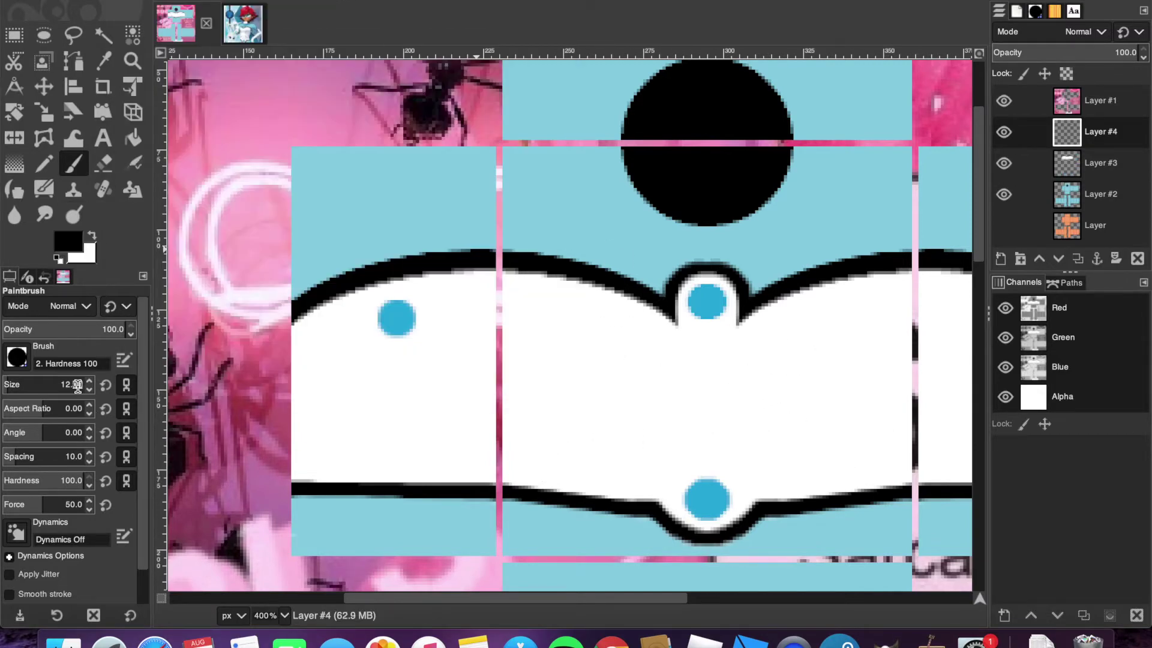
key(BackSpace)
key(super+z)
click(89, 389)
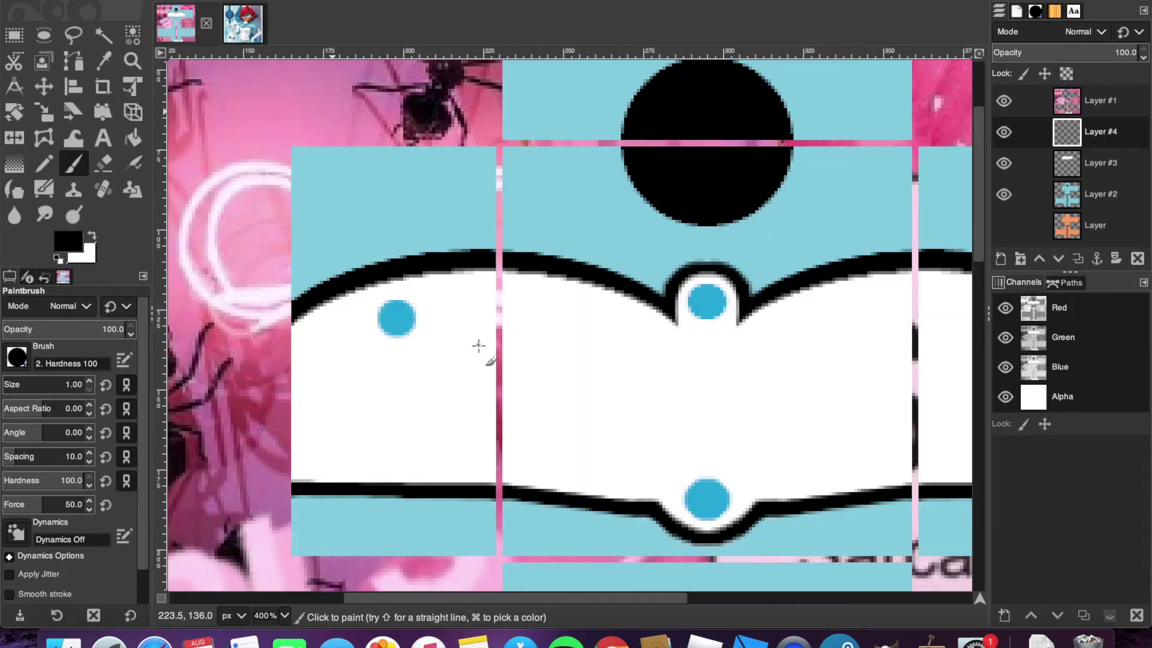
click(576, 467)
shift+click(644, 432)
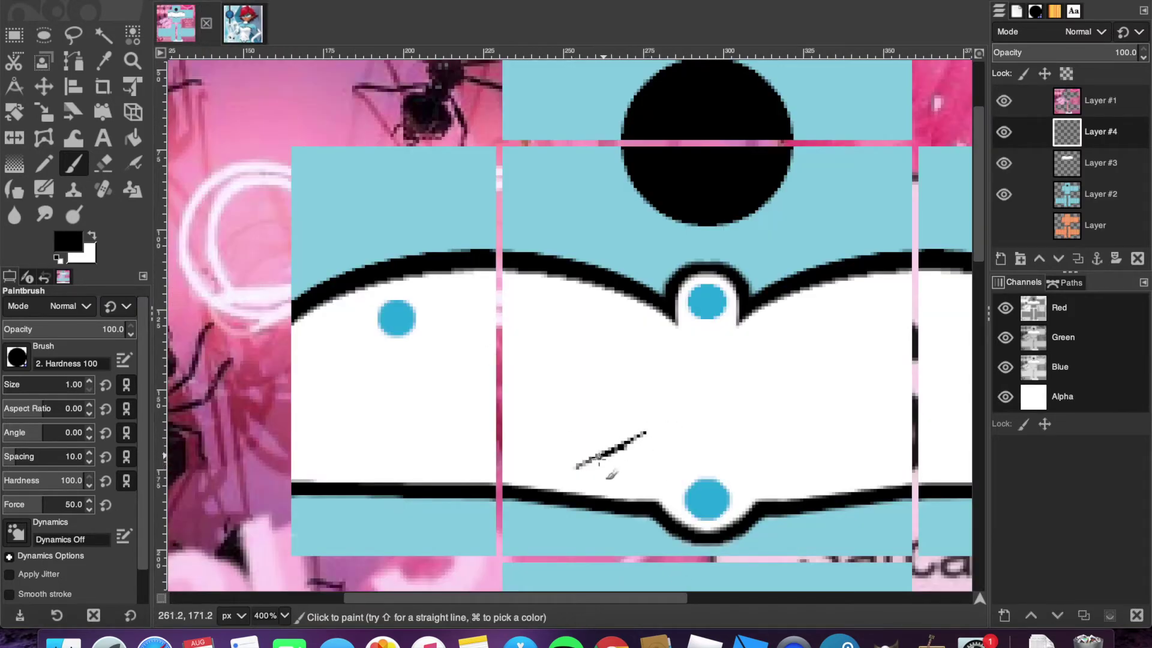
key(shift+e)
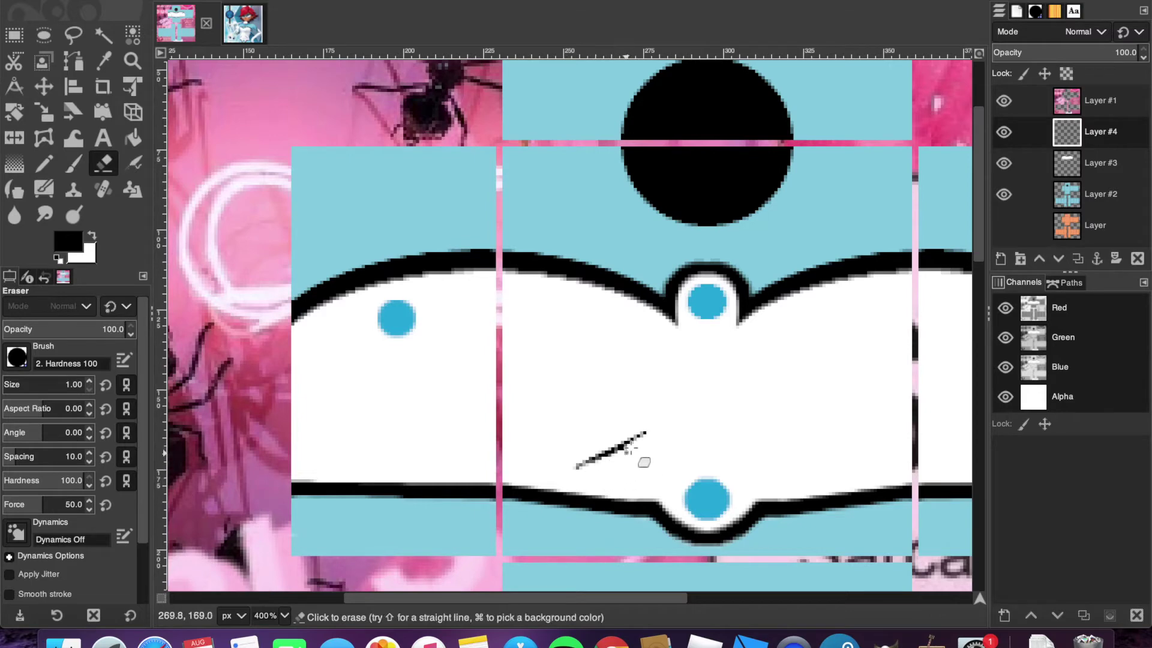
- Copy the crease line, paste it flipped horizontally onto the other side of the waist, and merge the crease layer down
key(r)
mouse_move(503, 377)
mouse_down()
mouse_move(822, 431)
mouse_move(913, 529)
mouse_up()
key(super+c)
key(super+v)
key(shift+f)
click(373, 352)
key(r)
click(350, 252)
right_click(1107, 136)
click(1038, 328)
- Compare the torso creases with the reference image and examine the template at 100% zoom
scroll(450, 179, left, 4)
click(243, 27)
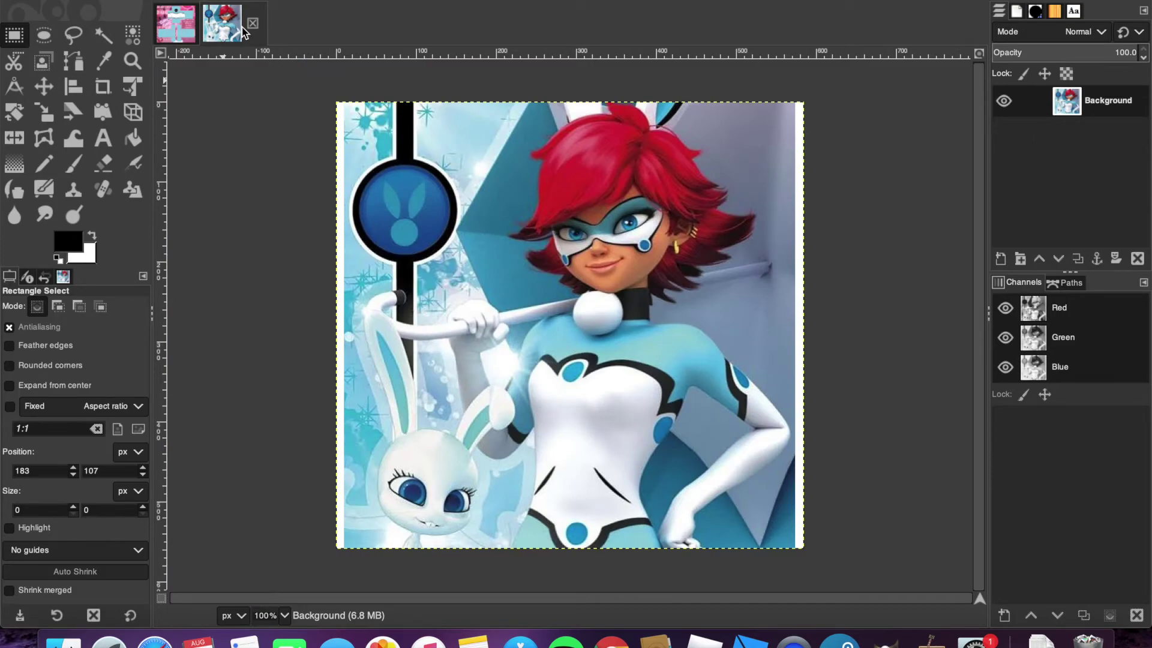
click(180, 25)
scroll(434, 296, right, 4)
click(284, 616)
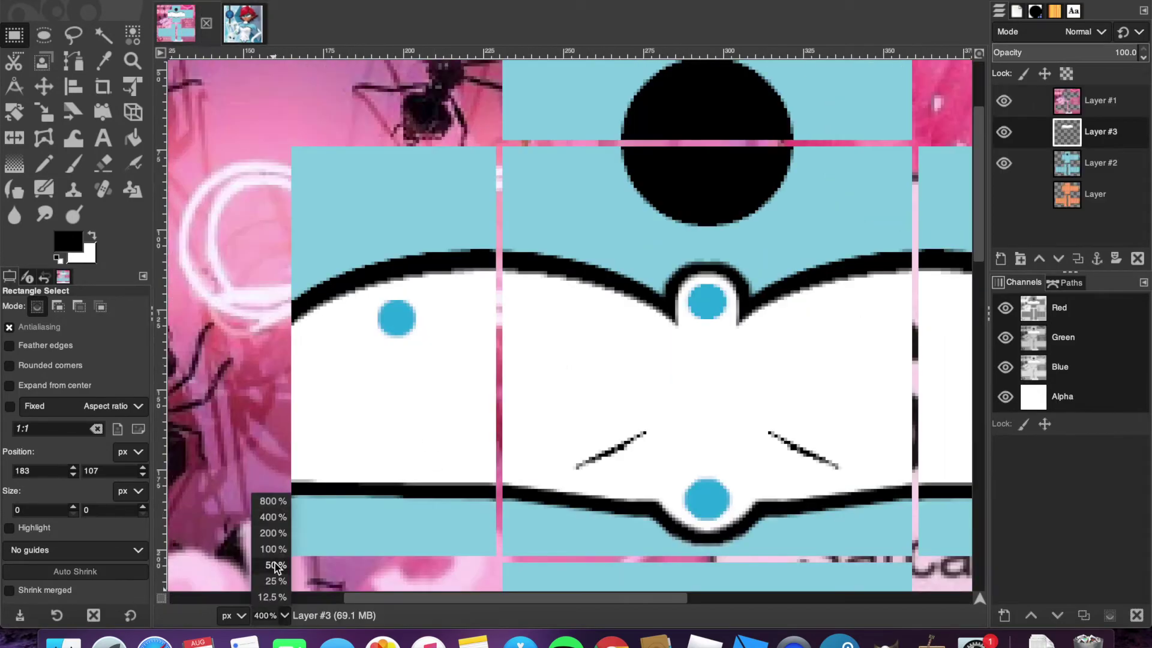
click(277, 548)
click(283, 616)
click(273, 515)
- Draw a straight 5 px black waistline across the torso's back panel, continuing the side panel's line
scroll(473, 455, up, 5)
scroll(473, 455, right, 2)
click(73, 163)
double_click(73, 384)
text(5)
key(Return)
shift+click(883, 409)
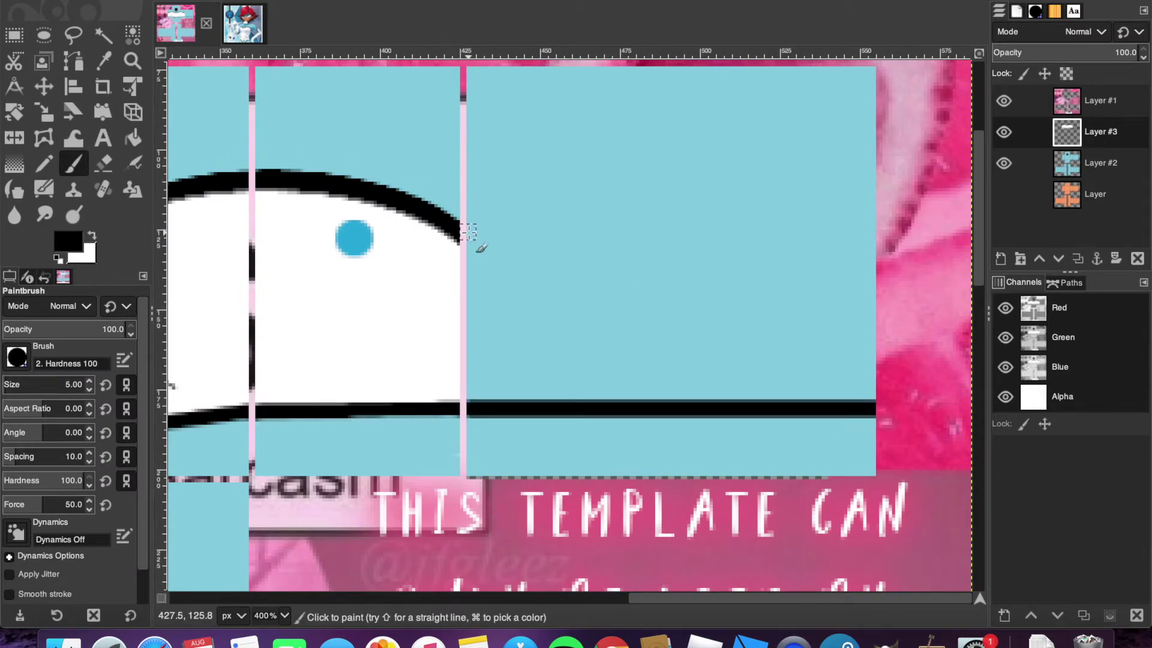
- Draw a straight 7 px black line across the back panel, starting where the upper torso outline ends
key(bracketright)
key(bracketright)
click(471, 231)
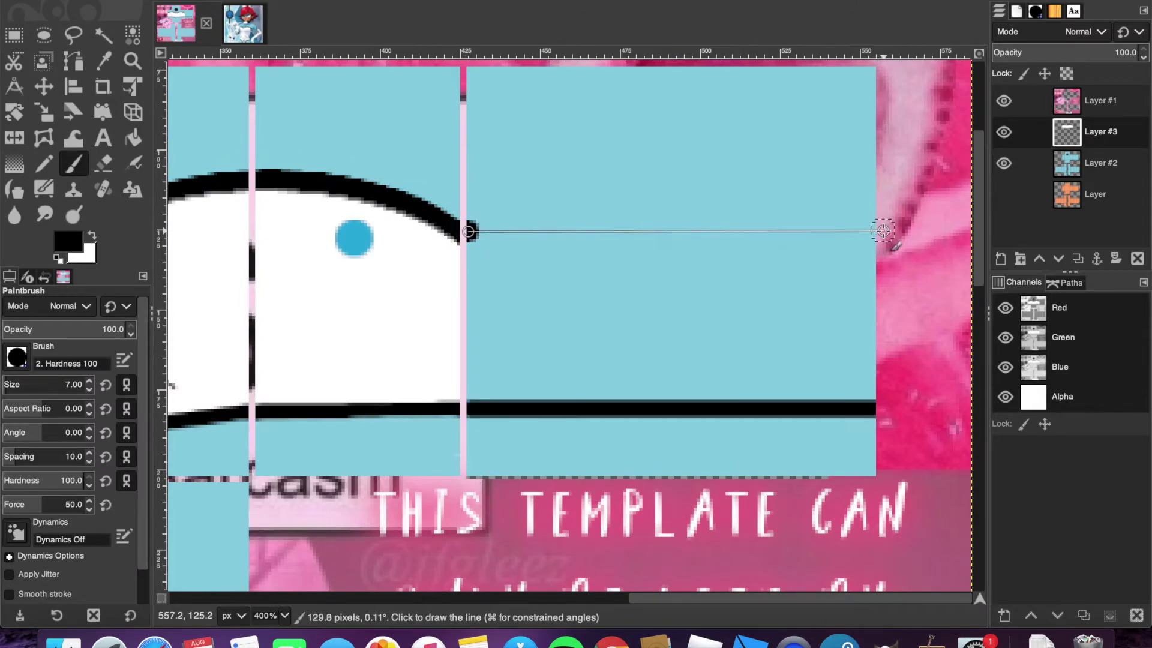
shift+click(876, 231)
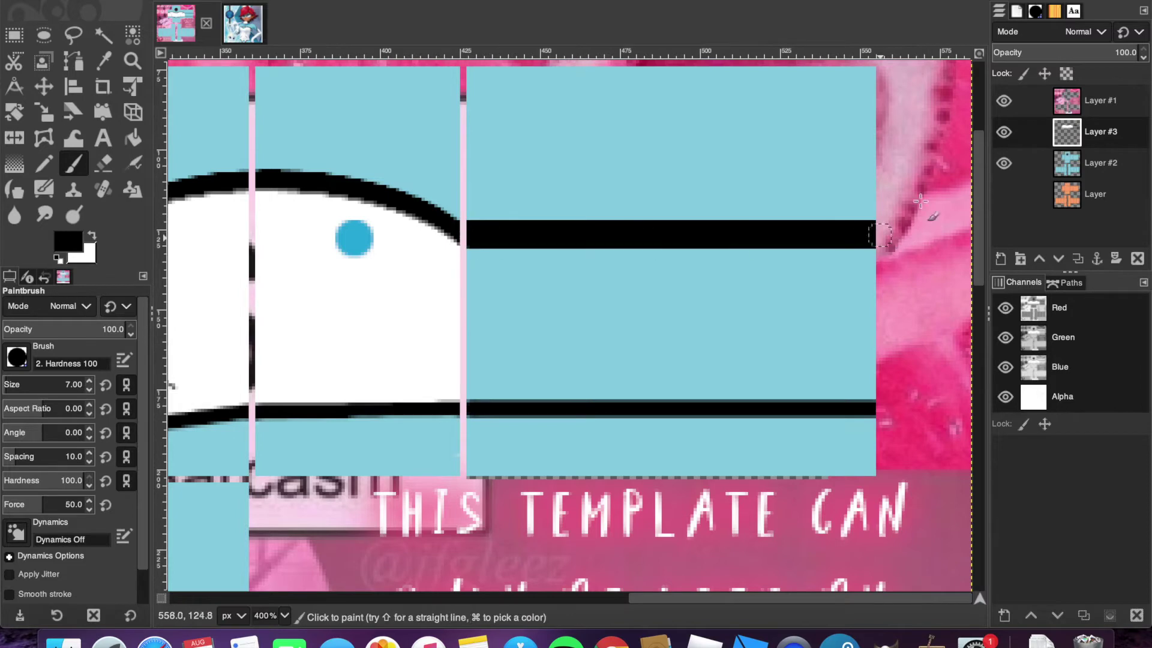
key(super+z)
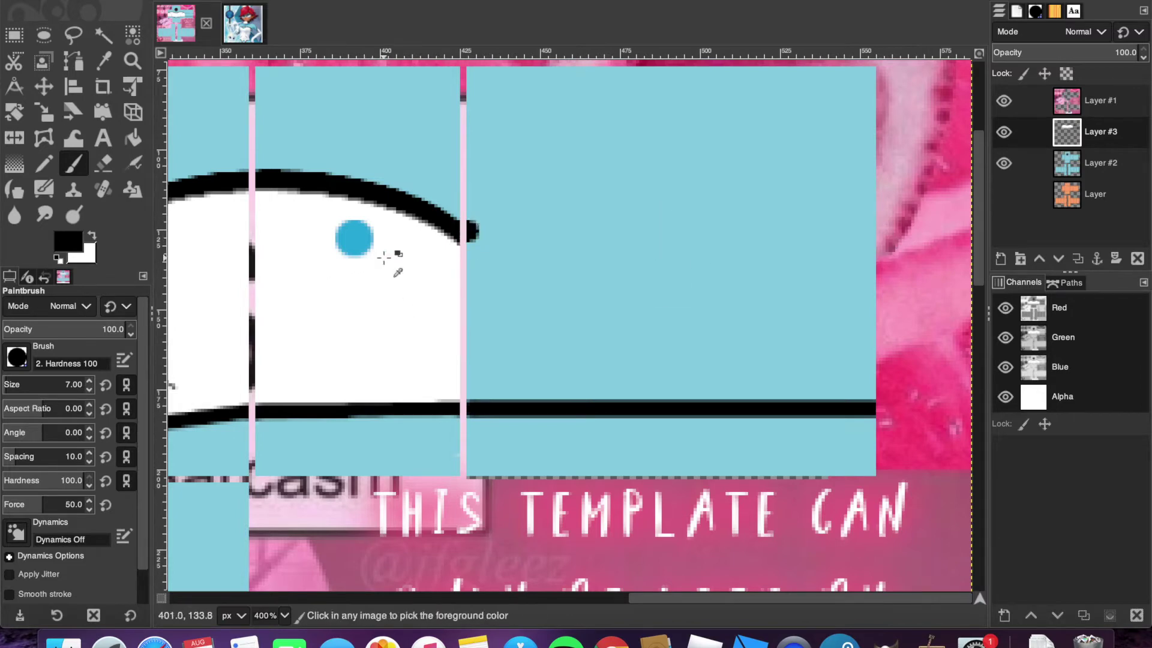
shift+click(886, 233)
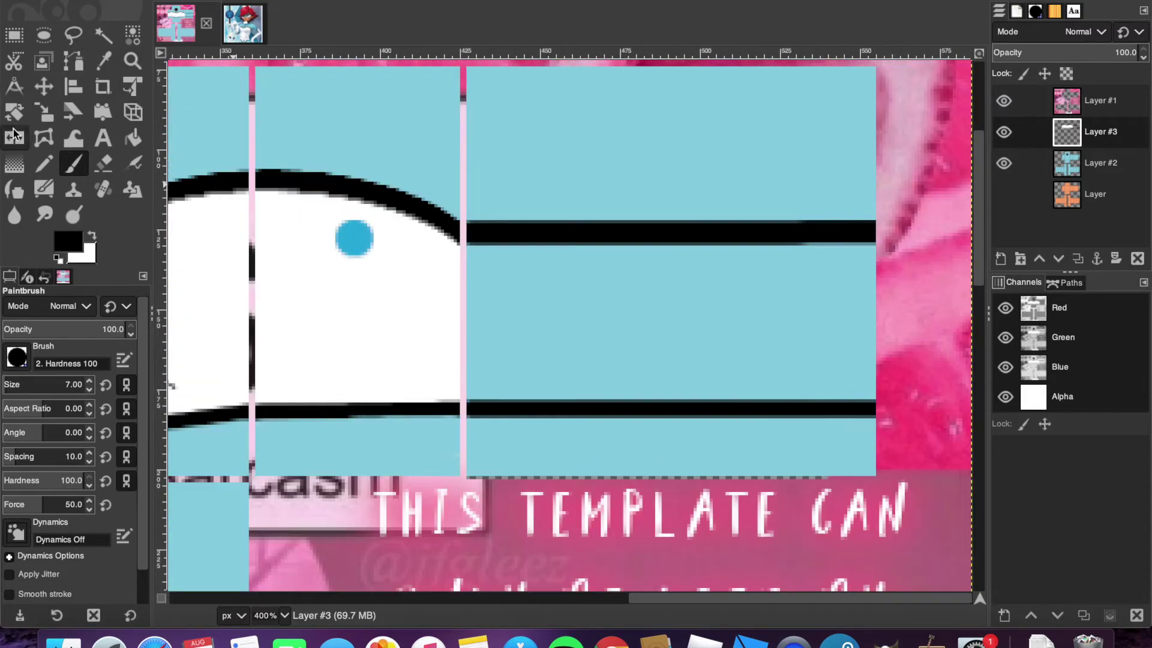
- Add a new layer below the outline layer and fill the area between the two back lines with white
click(1000, 259)
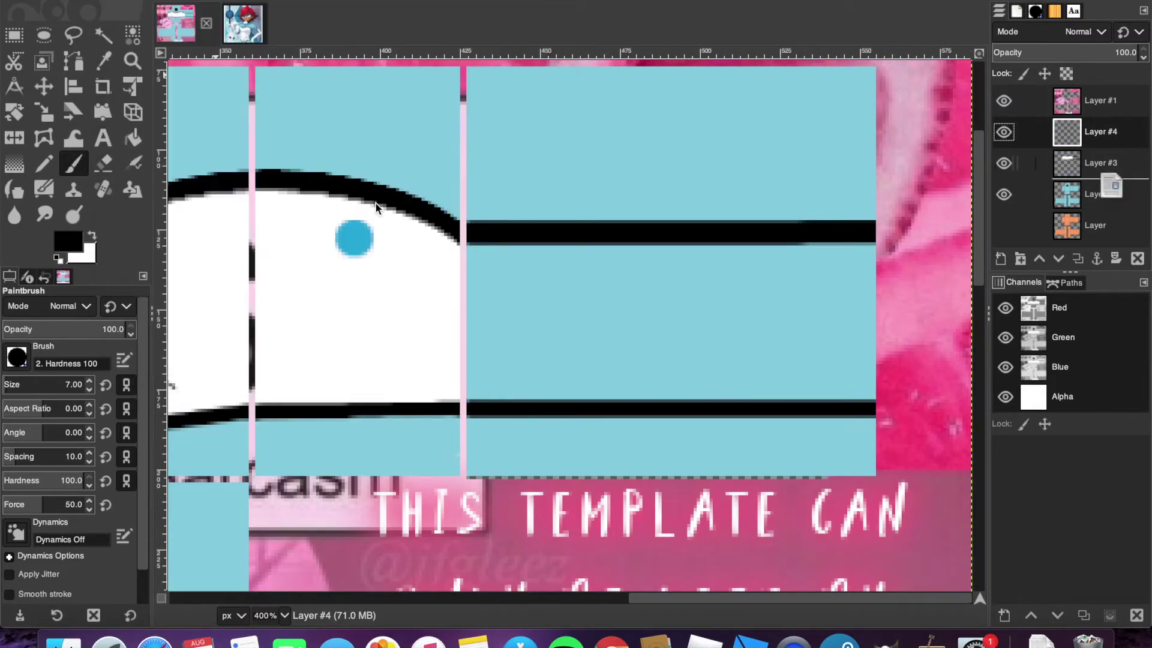
drag(1101, 132, 1103, 178)
click(14, 35)
drag(457, 236, 930, 405)
click(133, 138)
click(92, 235)
click(525, 306)
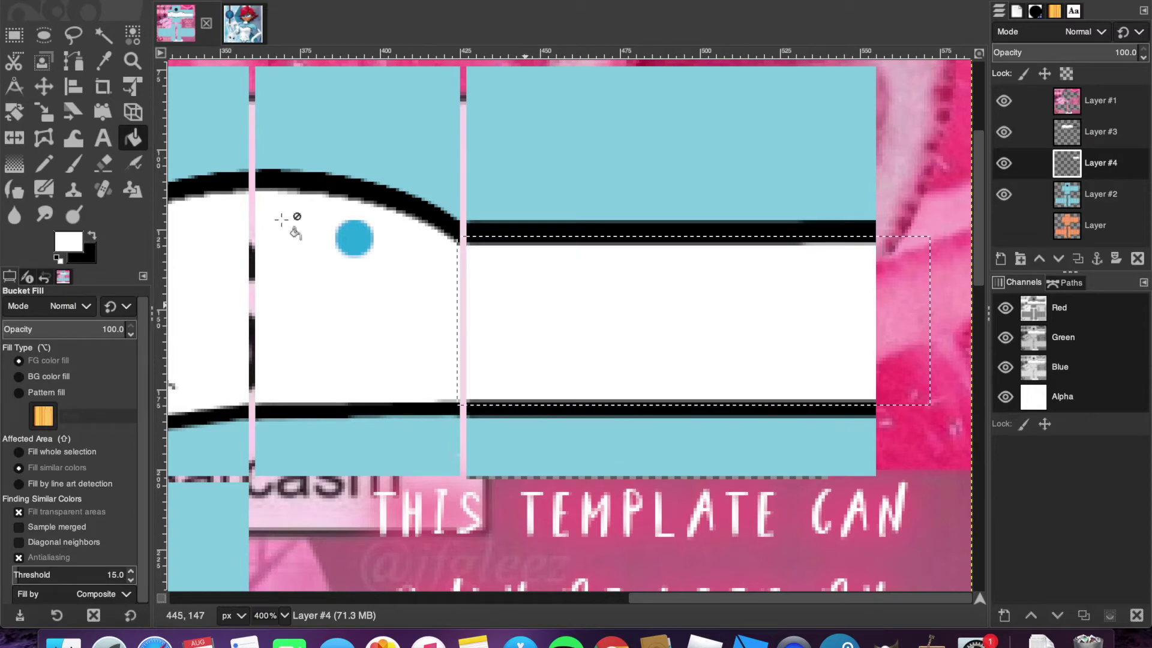
- Clear the selection and merge the outline layer down into the white fill layer
key(r)
click(414, 147)
right_click(1087, 133)
click(996, 282)
- Select a 98 × 109 px area on the lower sleeve, from the middle of the third panel to the fourth panel's outer edge
scroll(637, 360, left, 5)
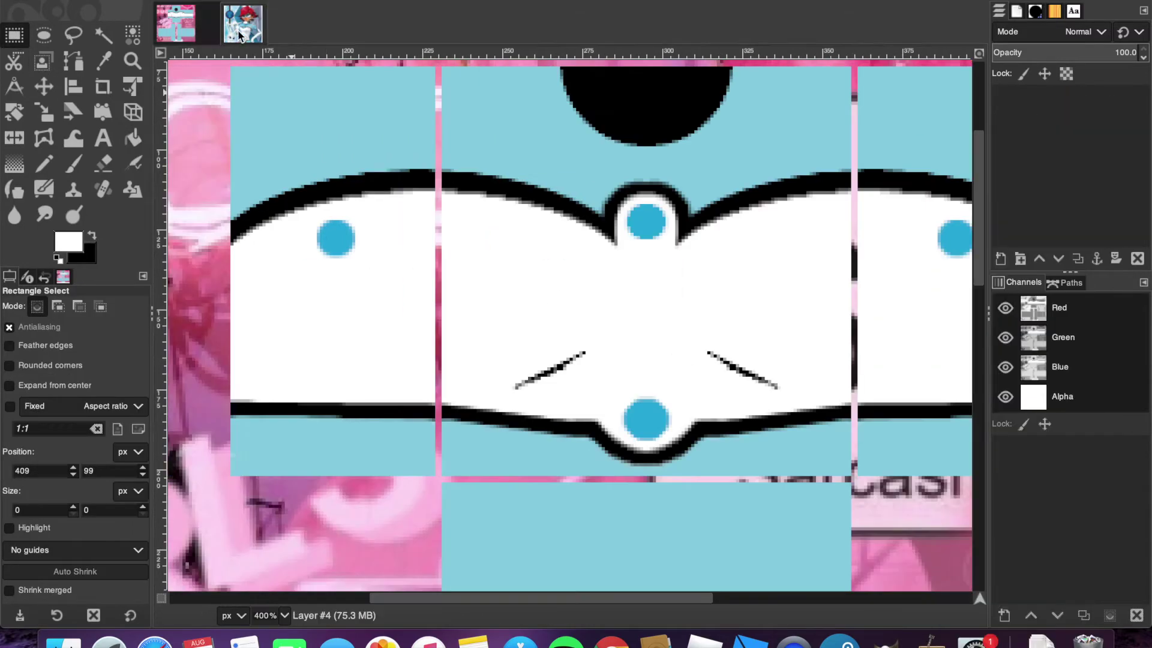
scroll(429, 307, left, 2)
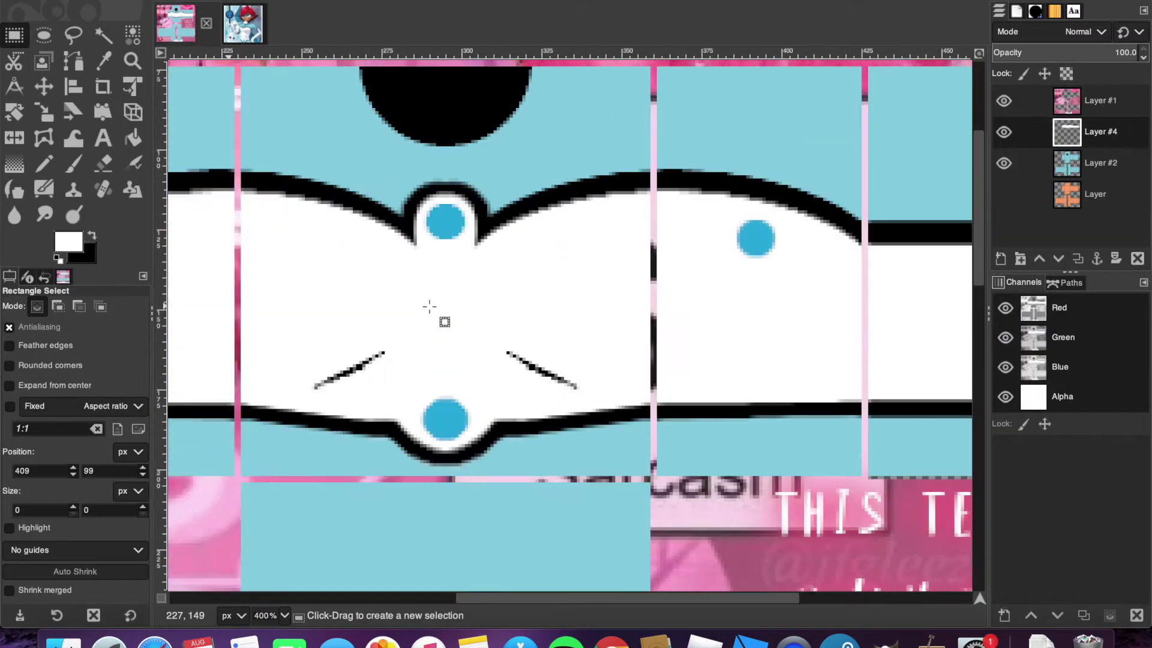
scroll(429, 306, left, 5)
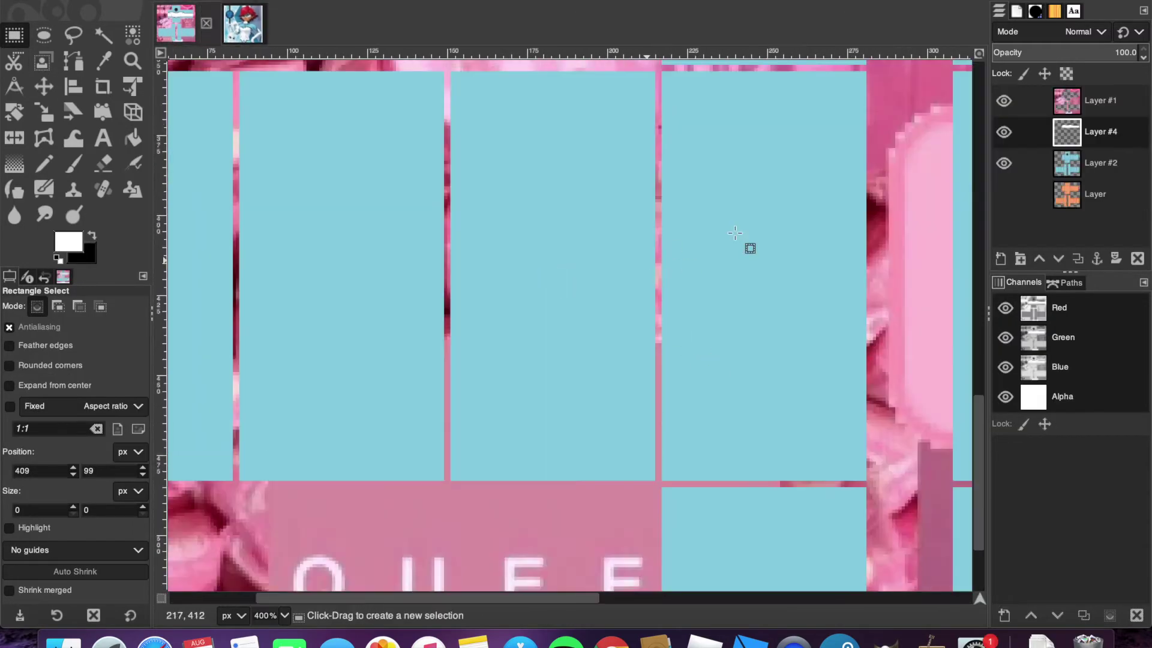
drag(865, 215, 451, 480)
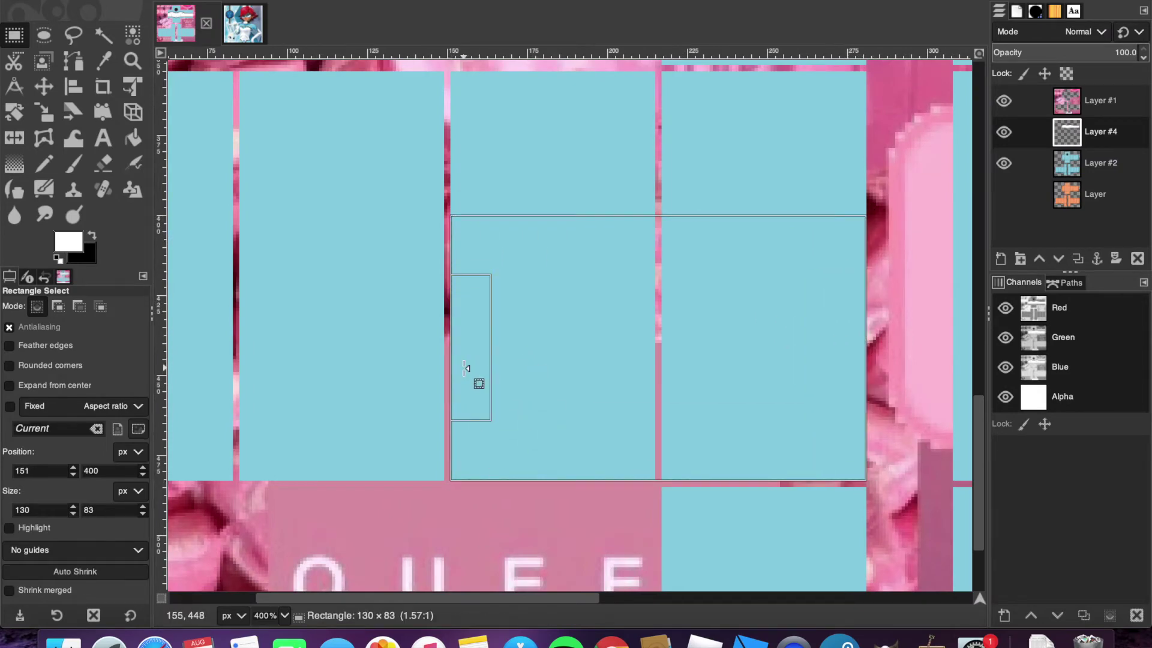
drag(711, 217, 714, 133)
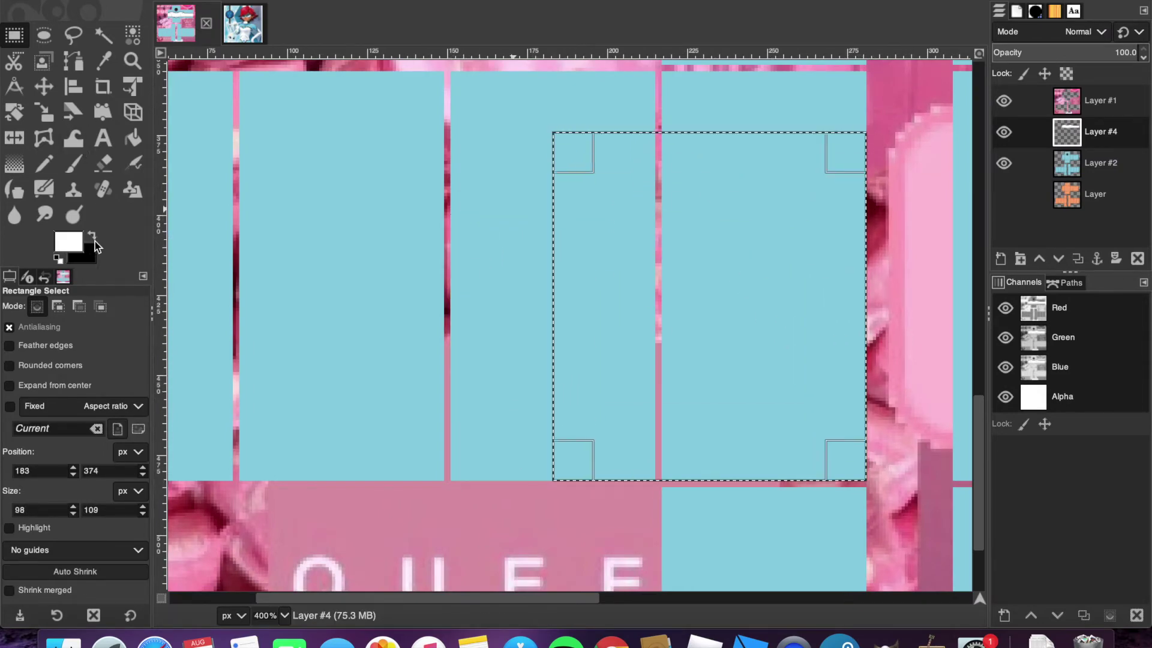
- Paint a black rounded bump at the selection's inner edge and a slanted band to the outer edge with a 38 px brush
key(p)
mouse_move(568, 266)
mouse_down()
mouse_move(839, 272)
mouse_move(898, 300)
mouse_move(764, 471)
mouse_move(530, 337)
mouse_move(639, 410)
mouse_move(422, 346)
mouse_up()
key(ctrl+z)
mouse_move(555, 215)
mouse_down()
mouse_move(566, 253)
mouse_move(607, 260)
mouse_up()
shift+click(869, 316)
key(super+z)
click(597, 247)
shift+click(866, 278)
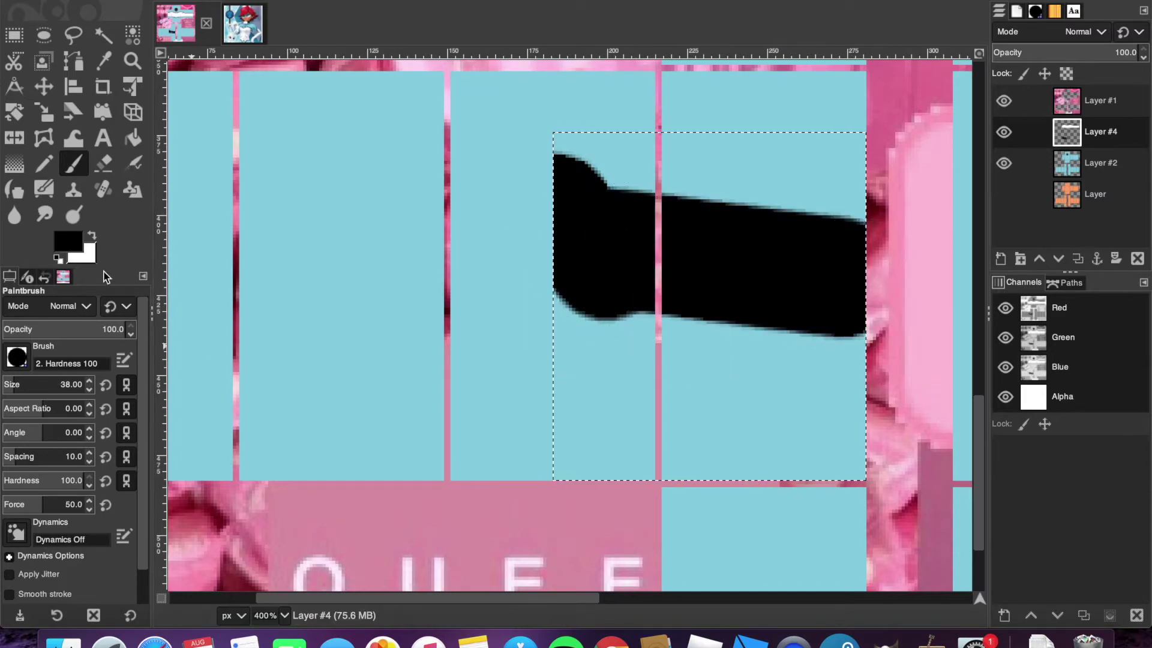
- Cover the black band's lower part and the rest of the selected sleeve area with white, leaving only a black upper outline
key(x)
click(540, 234)
shift+click(876, 316)
key(super+z)
click(577, 258)
shift+click(861, 305)
key(super+z)
key(super+z)
click(585, 270)
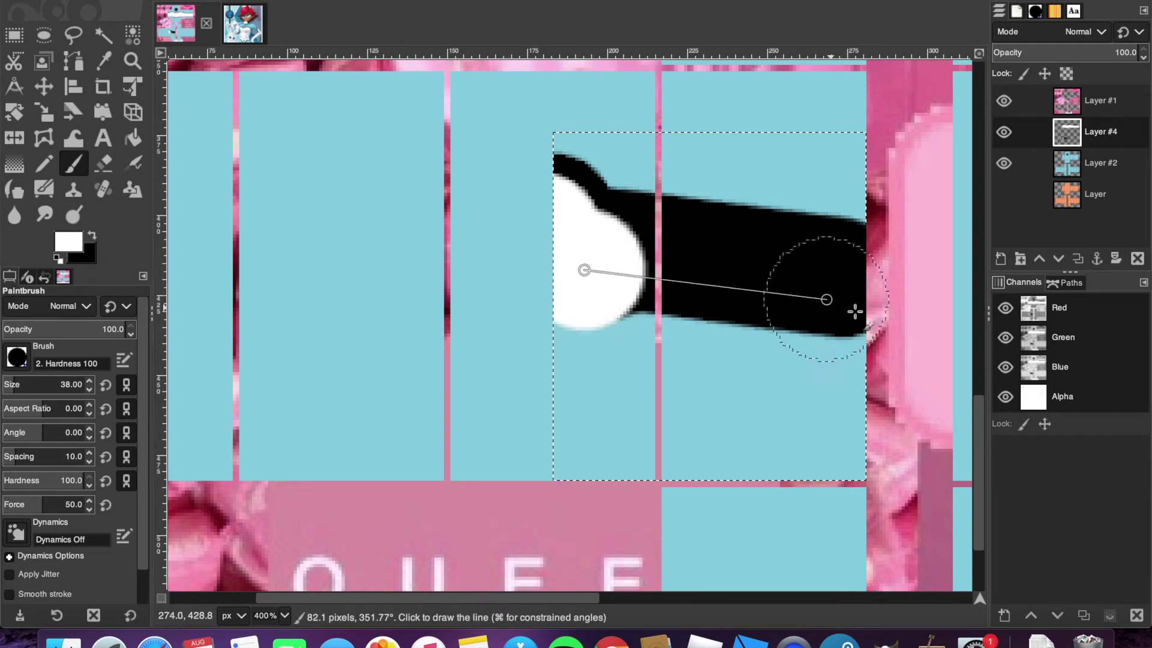
shift+click(870, 311)
mouse_move(855, 360)
mouse_down()
mouse_move(552, 360)
mouse_move(828, 410)
mouse_up()
- Switch to the blue colour with a smaller brush and stamp a dot under the sleeve outline's bump at the inner edge
click(14, 35)
click(73, 163)
click(67, 242)
click(273, 226)
click(612, 640)
click(888, 640)
click(88, 391)
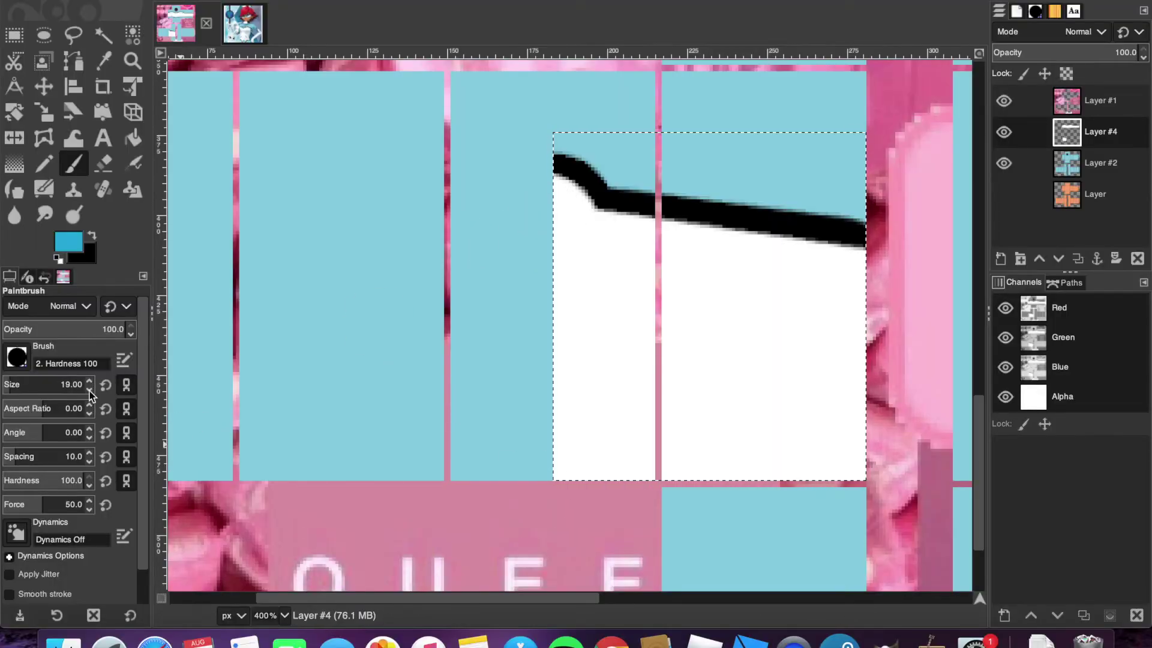
click(14, 35)
click(840, 307)
drag(840, 307, 224, 370)
key(super+c)
key(super+v)
click(15, 138)
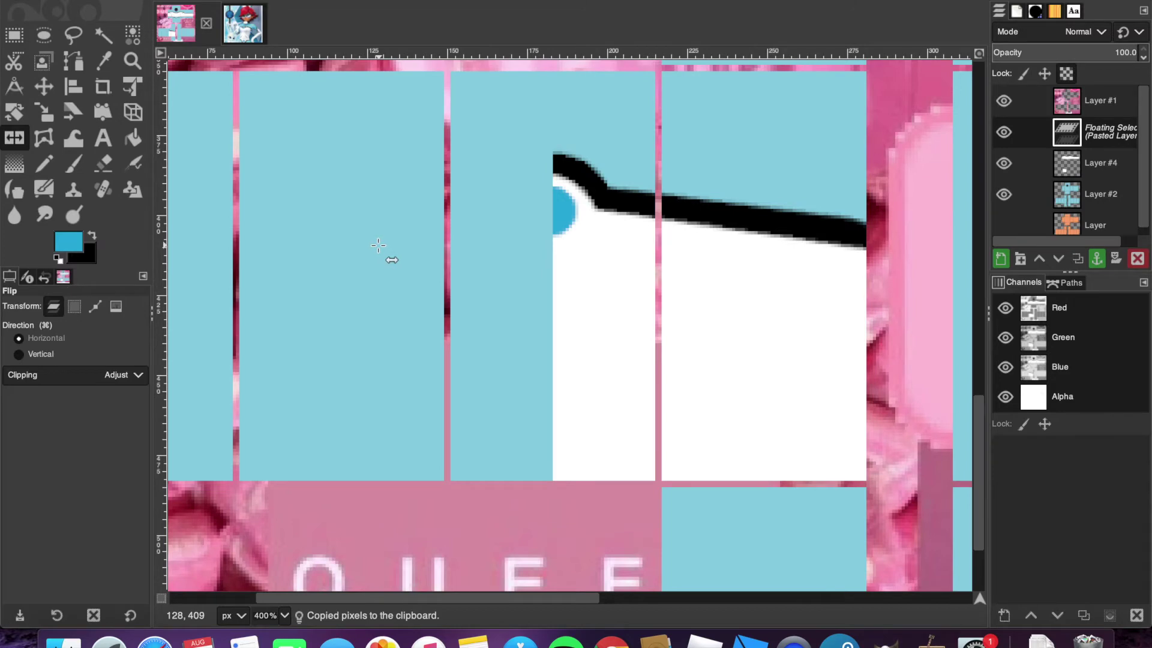
click(14, 35)
click(348, 180)
- Select a 196 × 109 px sleeve area, copy and paste it, and flip the copy horizontally to mirror the glove design
drag(866, 133, 240, 481)
key(super+c)
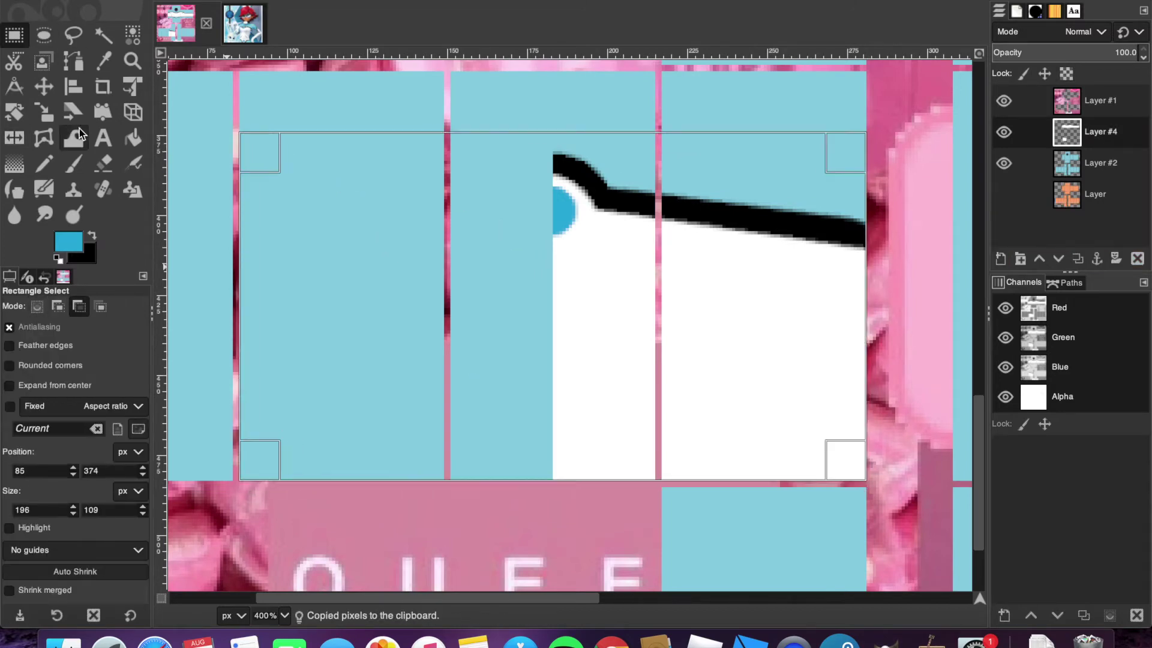
key(super+v)
click(15, 138)
click(270, 210)
click(15, 35)
click(242, 103)
- Select the lower part of the blank outer sleeve panel and paint a straight black band across its upper edge with white below
scroll(243, 114, left, 4)
drag(227, 218, 508, 386)
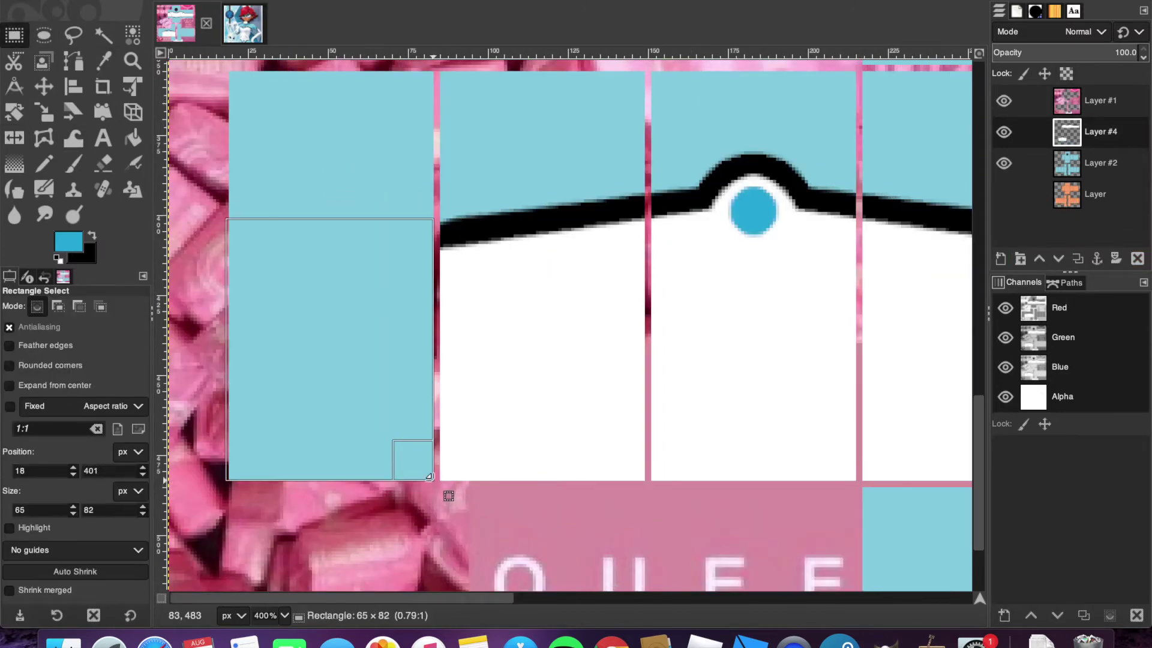
key(p)
key(x)
shift+click(232, 255)
key(super+z)
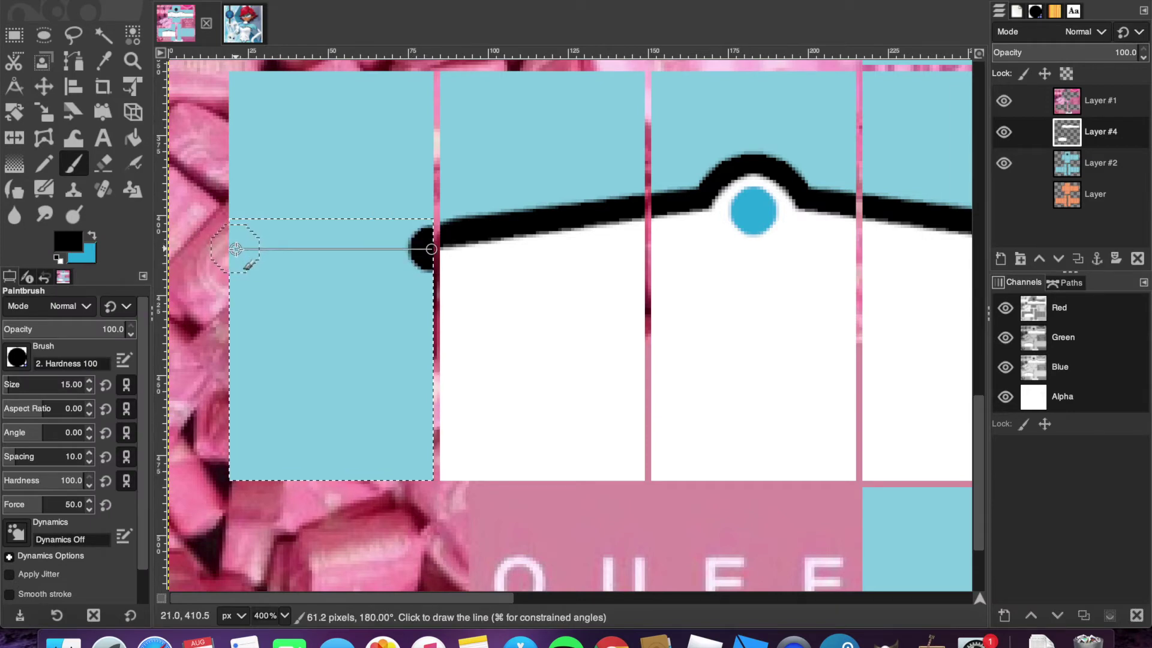
shift+click(236, 248)
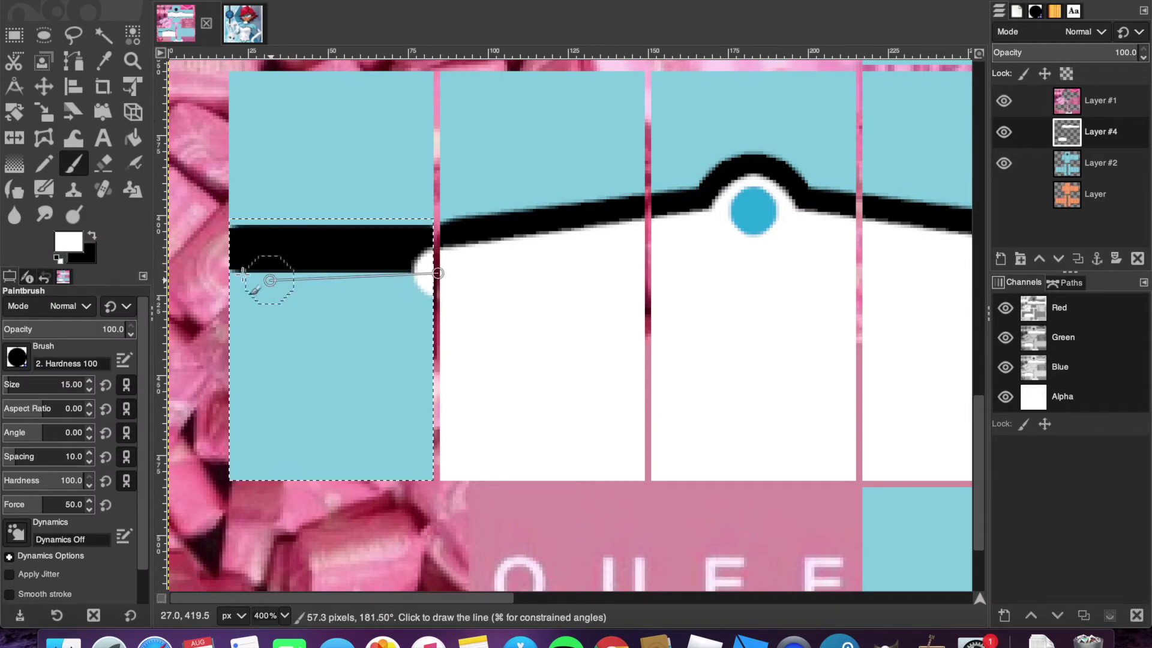
shift+click(228, 273)
mouse_move(228, 273)
mouse_down()
mouse_move(251, 290)
mouse_move(252, 499)
mouse_move(418, 429)
mouse_move(423, 311)
mouse_move(303, 377)
mouse_move(259, 328)
mouse_move(312, 387)
mouse_up()
- Select the square hand area beneath the sleeve panels and fill it with white
click(15, 35)
scroll(384, 240, right, 8)
scroll(384, 240, down, 3)
drag(461, 354, 665, 559)
click(132, 138)
click(544, 434)
- Select the 551 × 194 px area spanning both sleeves, copy and paste it, and flip the copy horizontally to mirror the sleeve design
key(r)
scroll(232, 175, up, 4)
scroll(232, 174, left, 10)
drag(229, 72, 1072, 571)
drag(671, 537, 670, 524)
drag(961, 288, 913, 386)
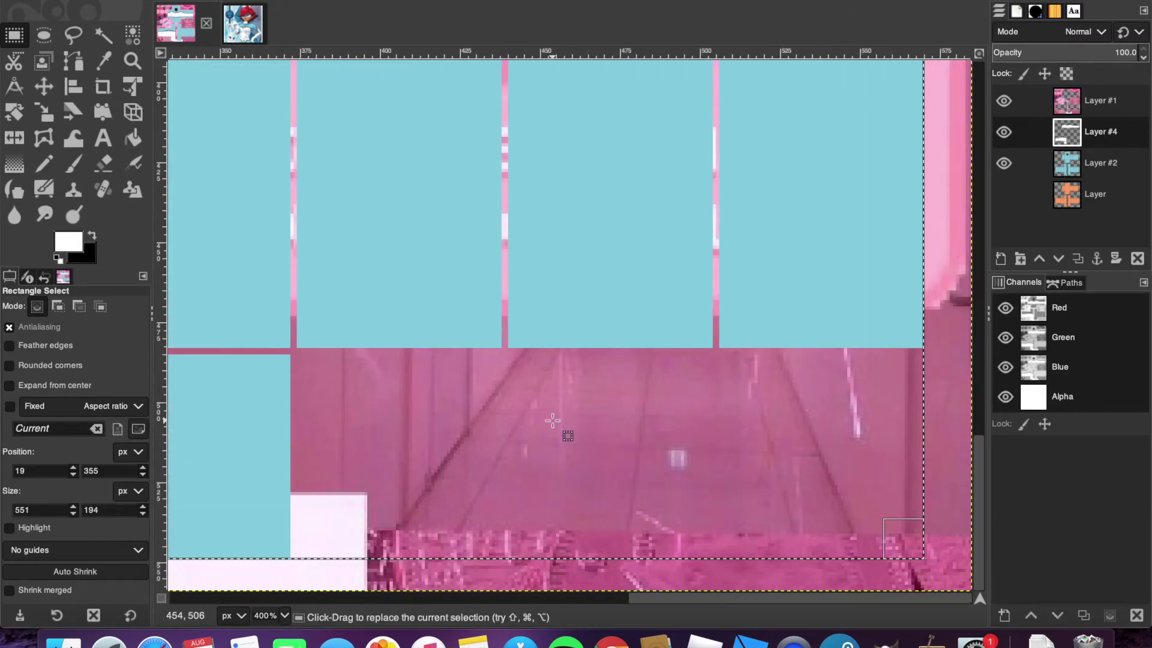
key(super+c)
key(super+v)
click(431, 396)
click(264, 615)
click(268, 550)
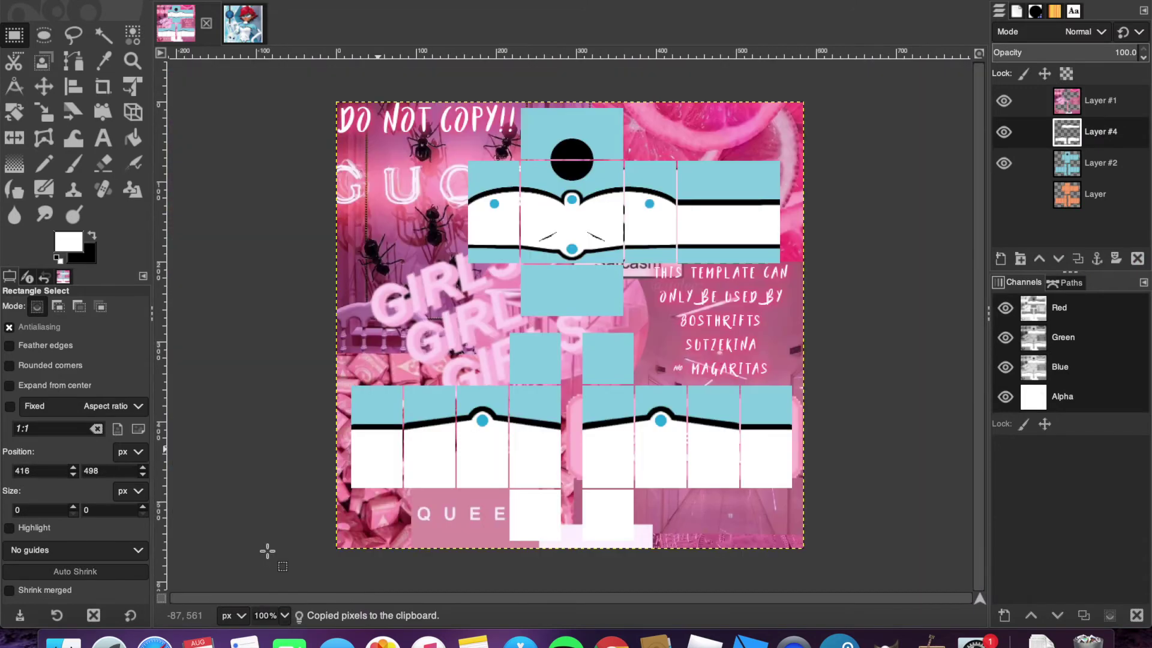
- Add a new layer above the design and open new shading.xcf from the templates folder
click(331, 0)
click(360, 0)
click(572, 340)
click(128, 0)
click(147, 23)
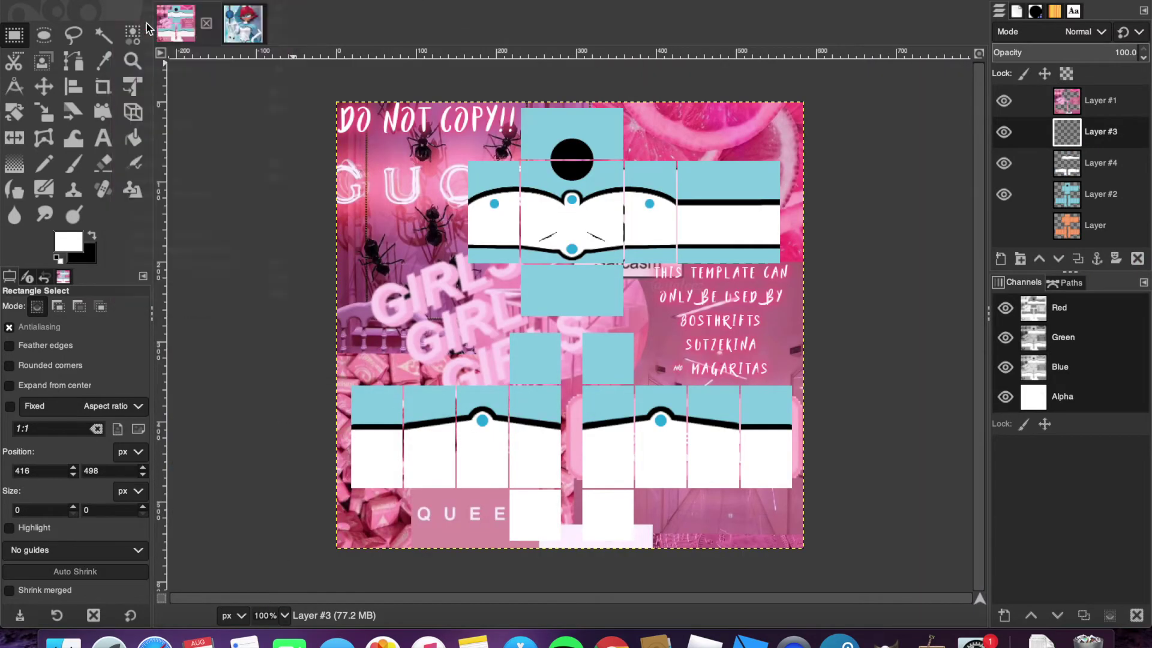
scroll(175, 278, down, 1)
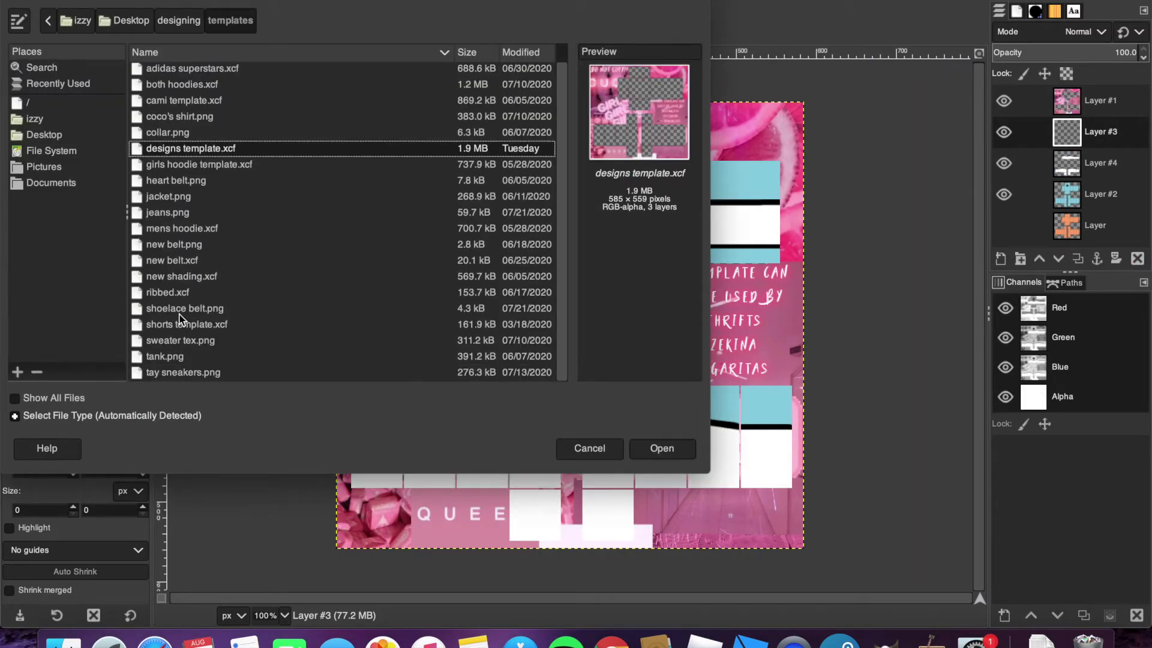
double_click(175, 278)
- Copy the dark shading, add a second new layer to the clothing template, and paste the shading onto Layer #3
key(super+c)
click(176, 24)
click(332, 0)
click(360, 0)
click(672, 446)
click(1074, 163)
key(super+v)
click(302, 367)
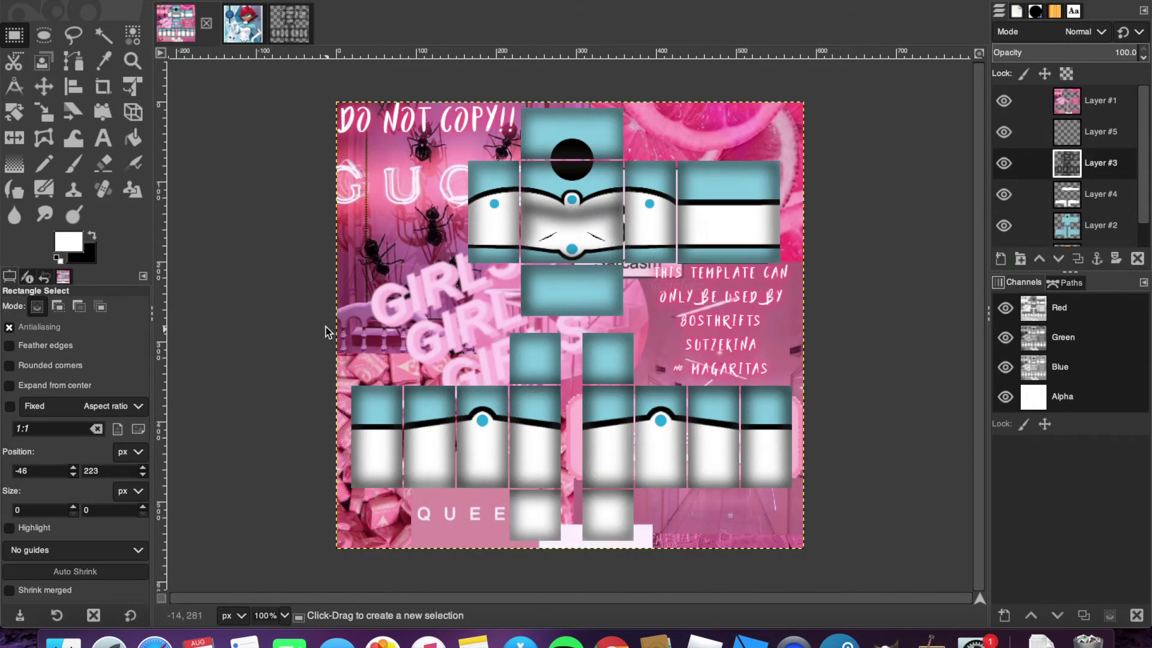
drag(326, 327, 890, 557)
key(super+x)
click(1080, 133)
key(super+v)
click(918, 189)
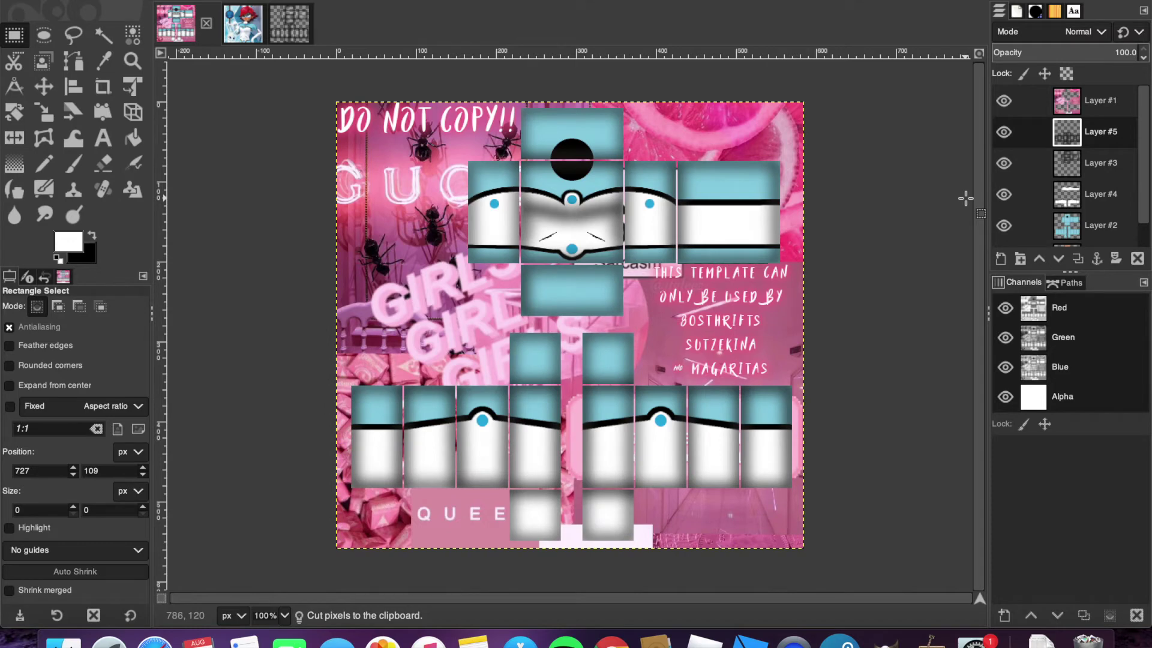
click(1069, 55)
key(super+z)
key(super+z)
key(super+z)
key(super+z)
click(941, 183)
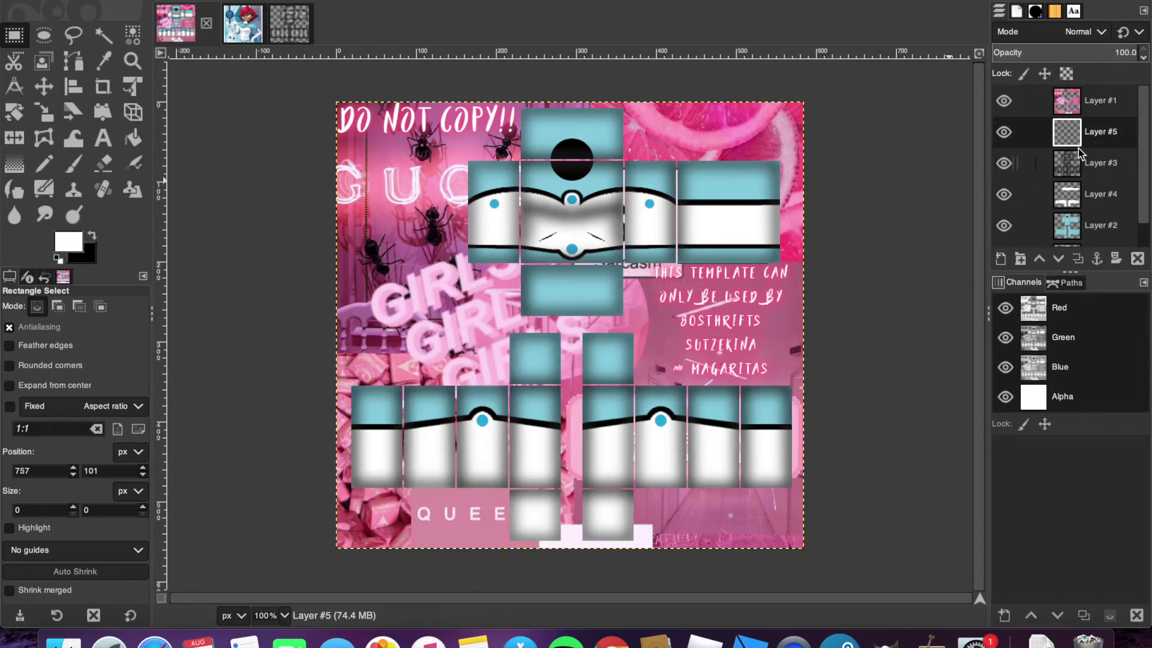
- Copy the other shading layer from the new shading file and paste it onto Layer #5 of the template
click(279, 29)
click(1079, 111)
key(super+c)
click(176, 25)
key(super+v)
click(878, 279)
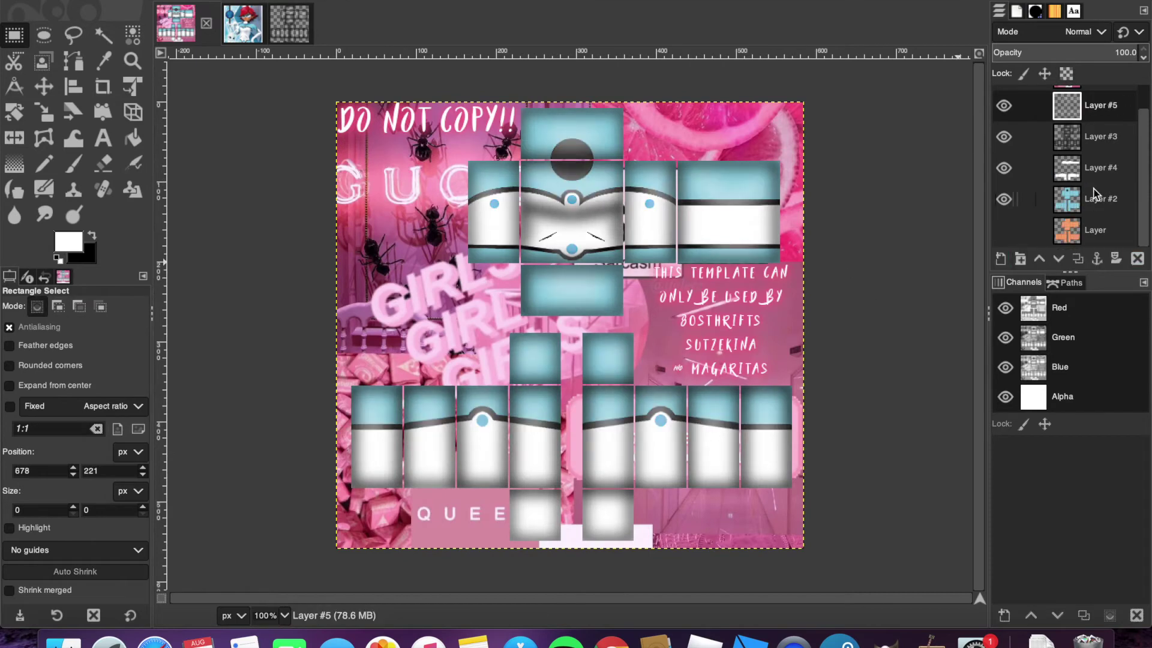
- Select the whole black and white torso design on Layer #4 with a 408 × 114 px rectangle
click(284, 615)
click(270, 519)
drag(324, 146, 904, 517)
scroll(881, 517, left, 5)
scroll(742, 458, right, 5)
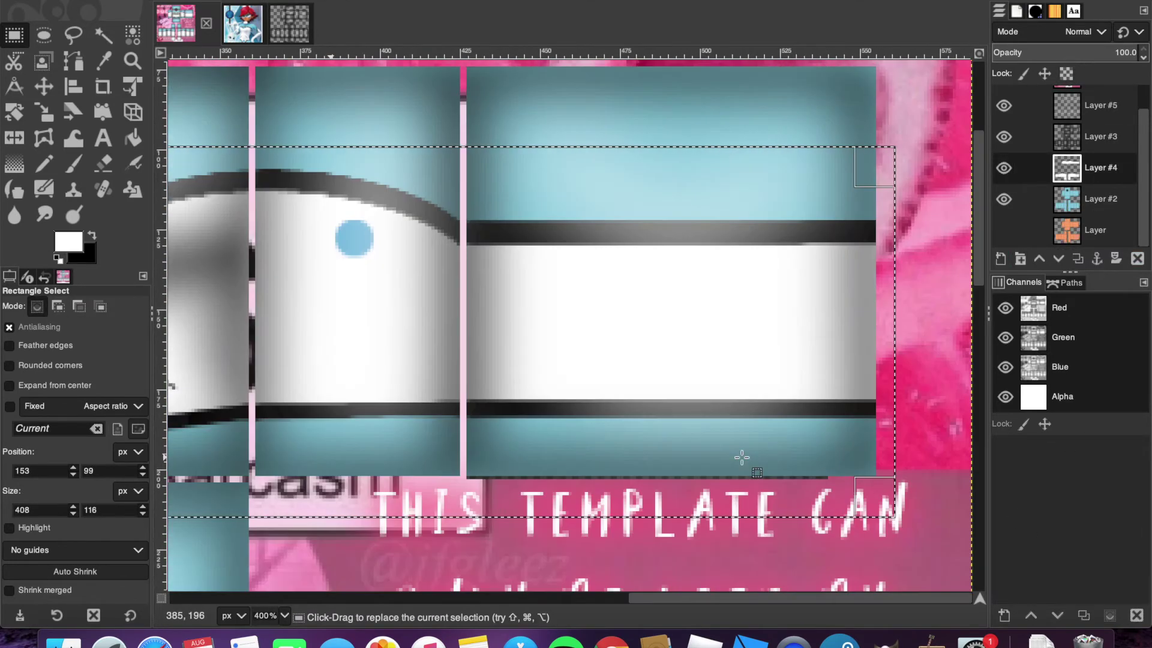
scroll(742, 458, left, 5)
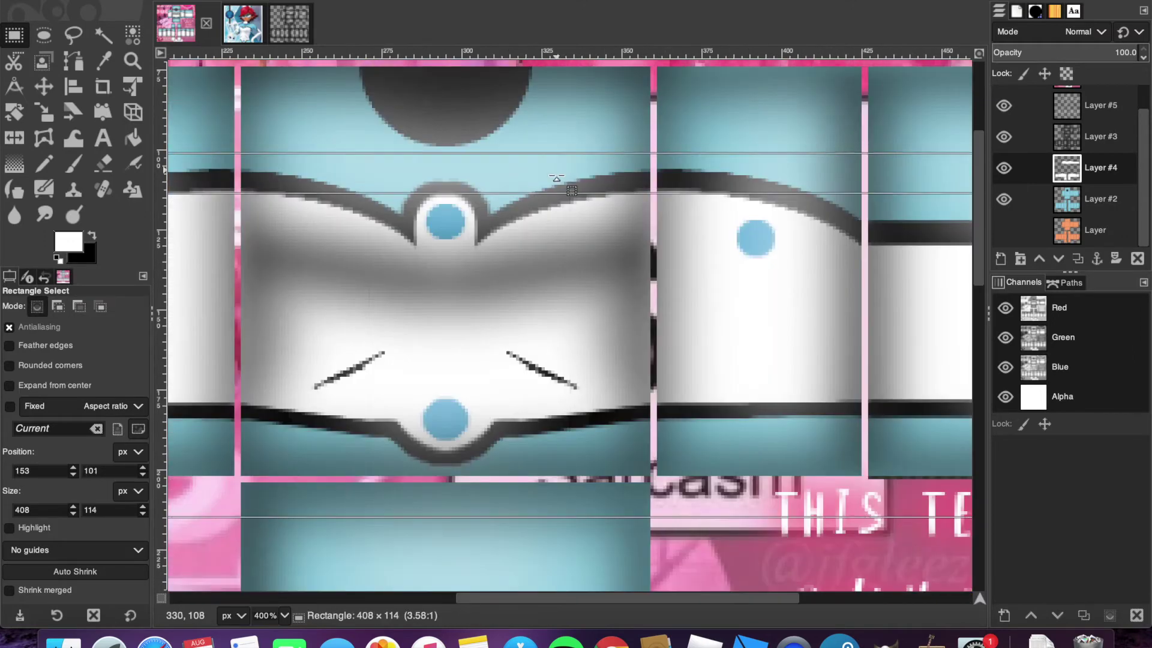
- Cut and paste the selected torso design as a floating selection, and hide Layer #3 and Layer #5
key(ctrl+x)
key(ctrl+v)
key(m)
click(445, 222)
key(ctrl+z)
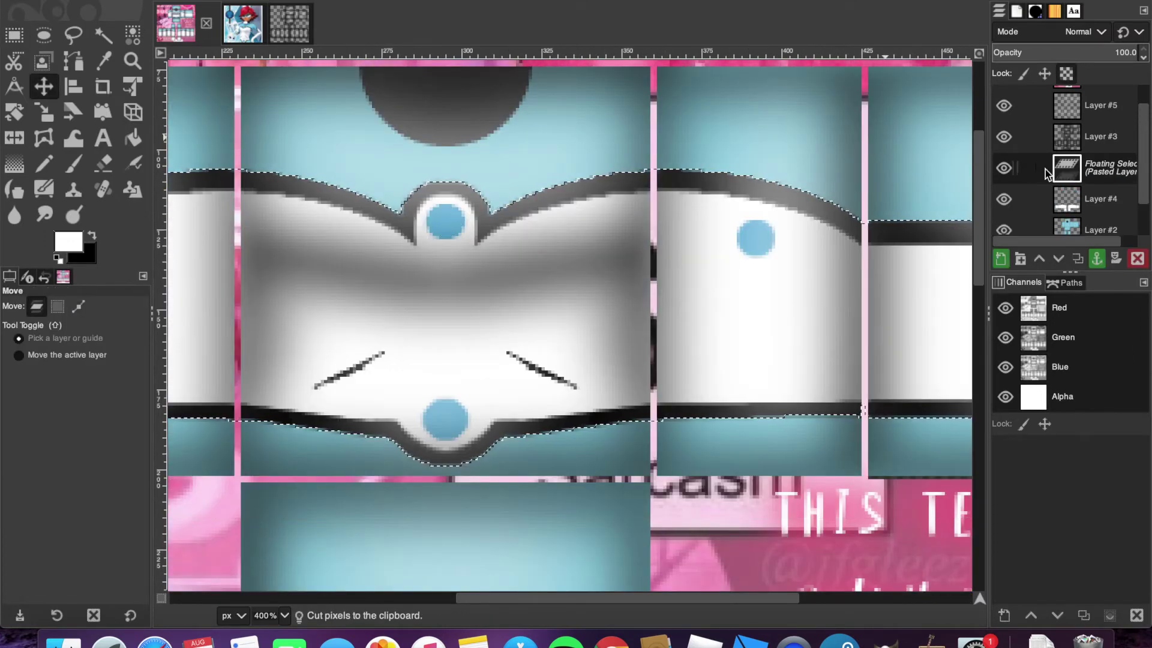
click(1003, 137)
click(1004, 106)
- Move the pasted torso design up slightly, anchor it, and show Layer #3 again
drag(530, 225, 529, 202)
key(Up)
click(14, 36)
click(301, 125)
click(270, 616)
click(274, 547)
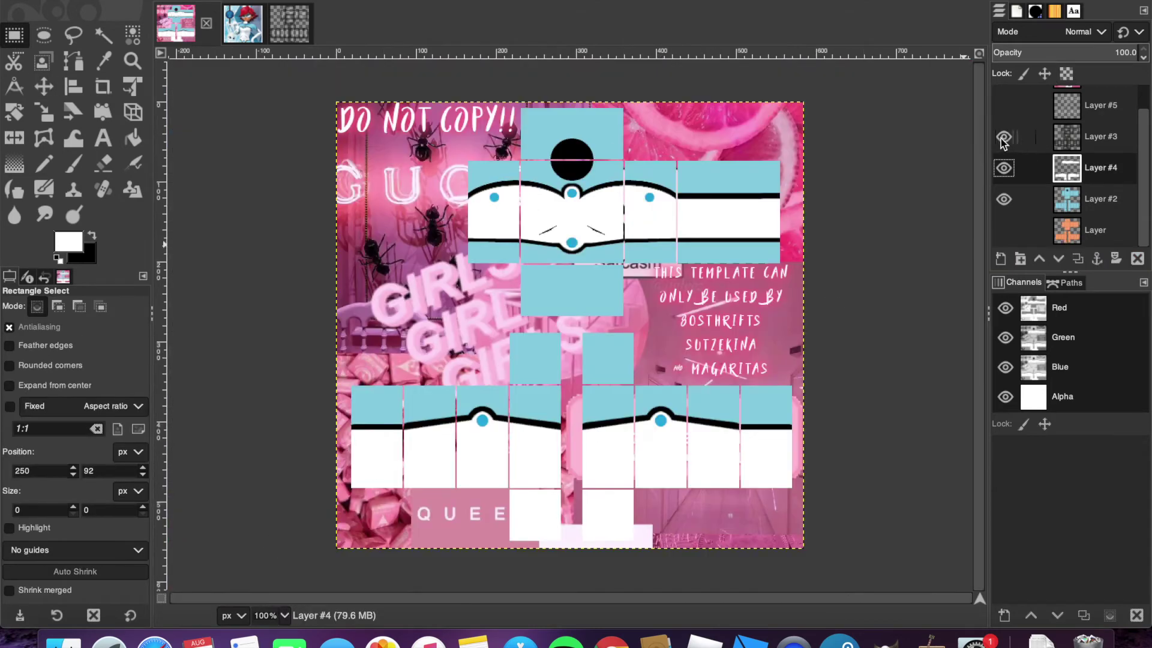
click(1004, 136)
click(1055, 48)
click(1054, 32)
click(1051, 233)
key(ctrl+z)
key(ctrl+z)
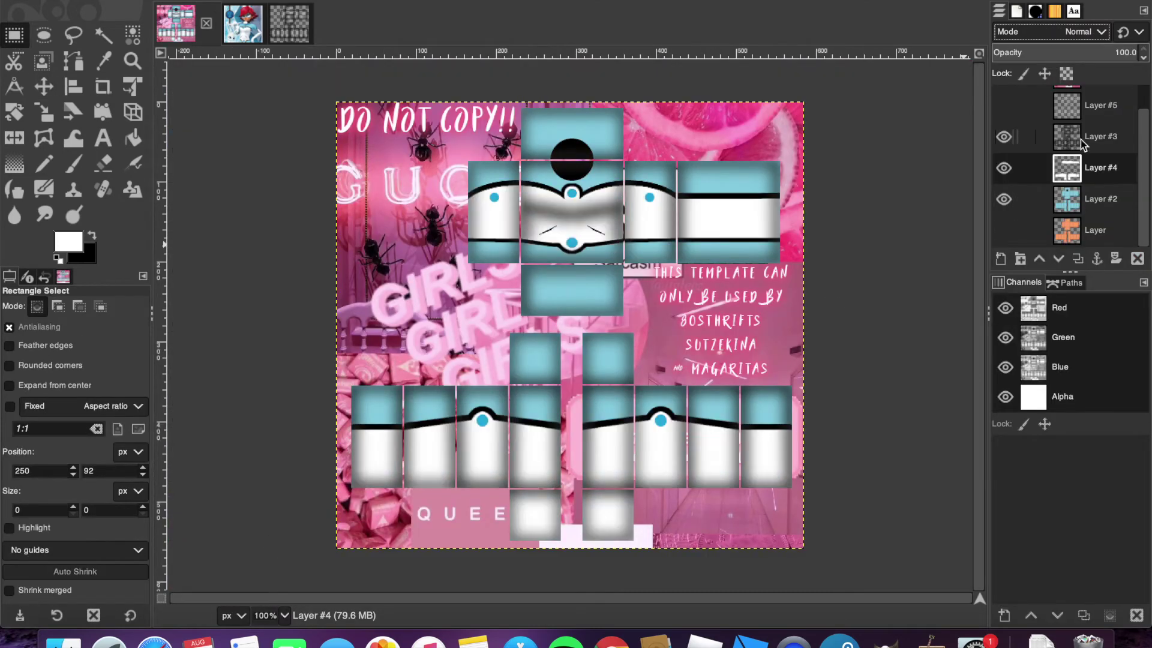
- Set the blend mode of Layer #3 to Darken only and its opacity to 73.2
click(1065, 143)
click(1055, 32)
click(1043, 234)
click(1060, 49)
drag(1060, 49, 1099, 48)
- Apply a Gaussian Blur to Layer #3 and fine-tune the layer's opacity
click(461, 0)
mouse_move(480, 62)
click(711, 62)
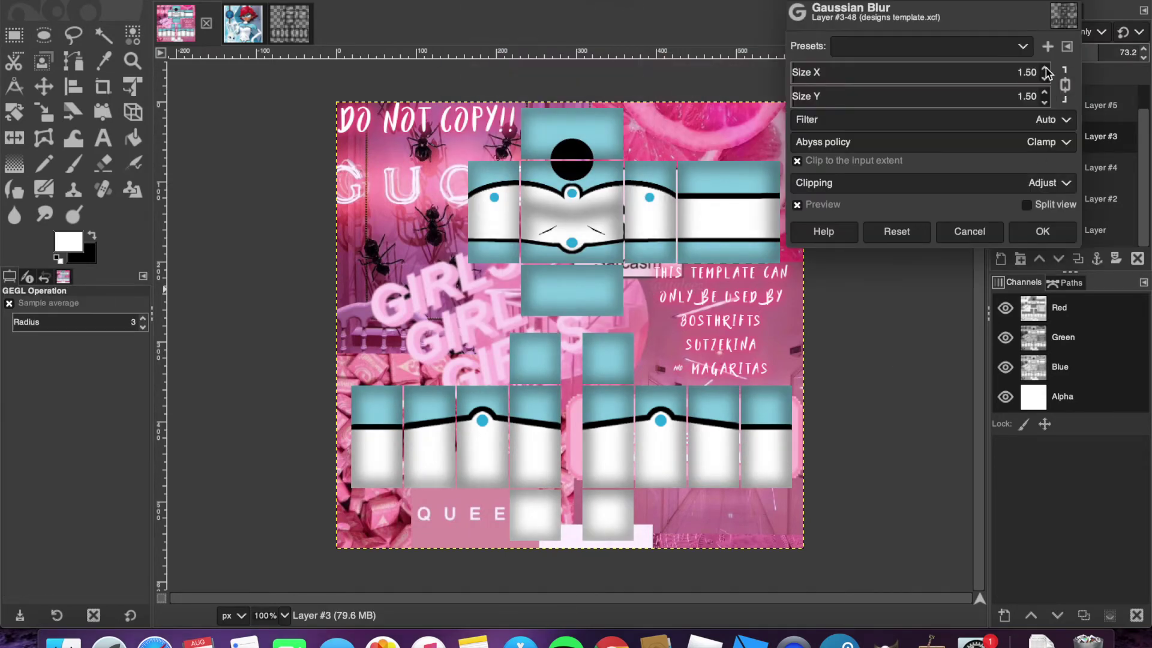
click(1045, 69)
click(1042, 231)
drag(1104, 52, 1114, 52)
- Show Layer #5, set its blend mode to Lighten only, and lower its opacity
click(1101, 105)
click(1074, 31)
click(1044, 224)
click(75, 165)
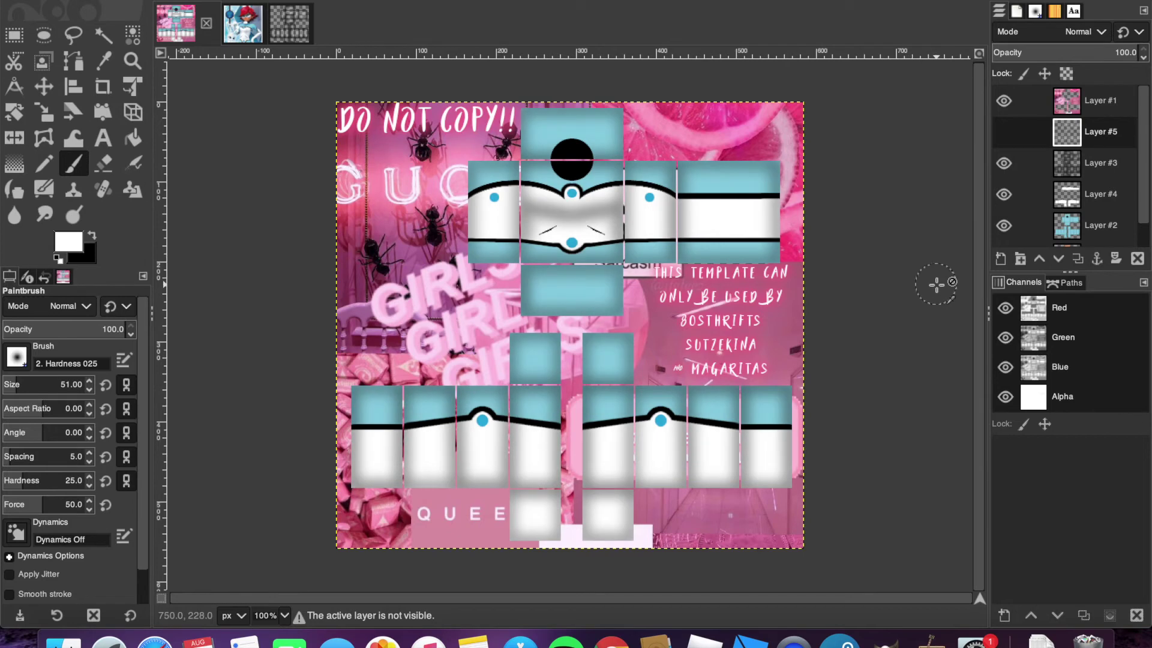
click(1080, 32)
click(1027, 150)
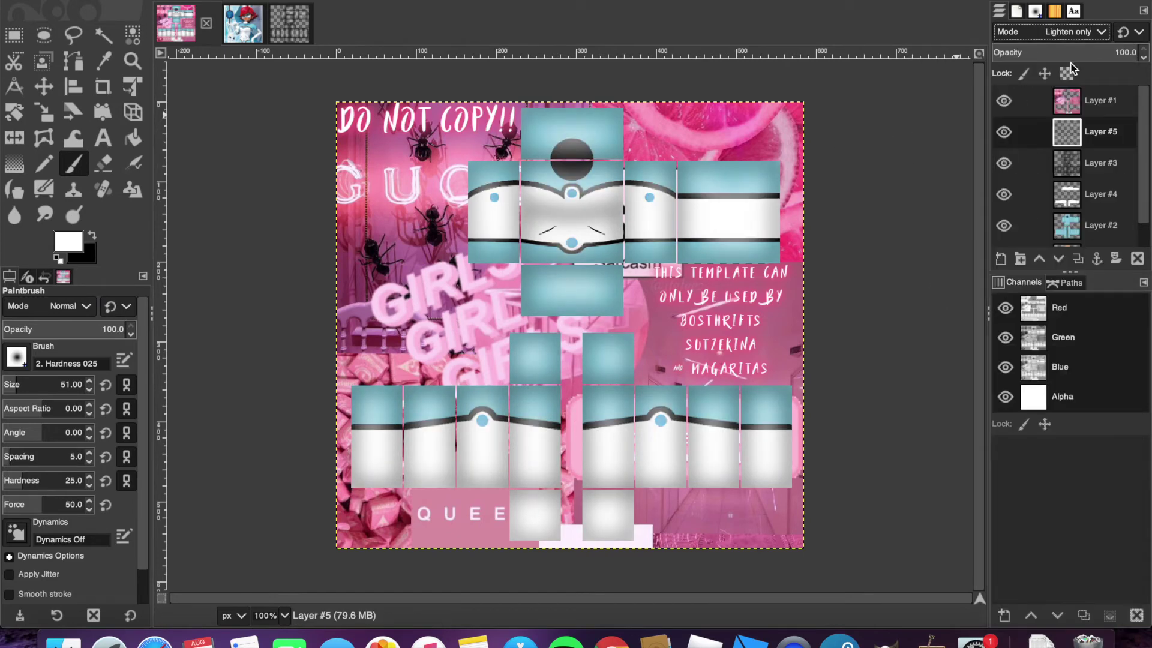
click(1052, 48)
- Add a new layer, paint vertical white highlight strokes down the template with a soft 30 px brush, and blur them
key(shift+ctrl+n)
key(Return)
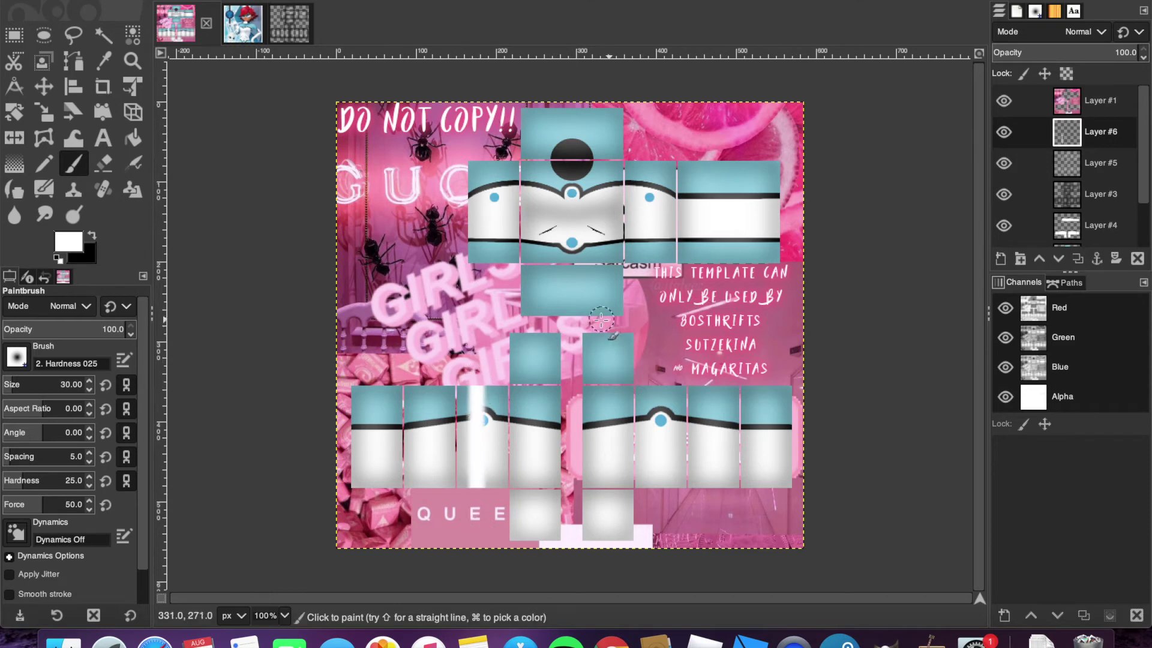
drag(598, 105, 603, 540)
click(461, 0)
click(479, 6)
- Set the highlight layer to Lighten only at 34.4 opacity, and set the opacity of Layer #3 to 57.4
click(1047, 49)
click(1042, 36)
click(1047, 233)
click(1079, 31)
click(1056, 150)
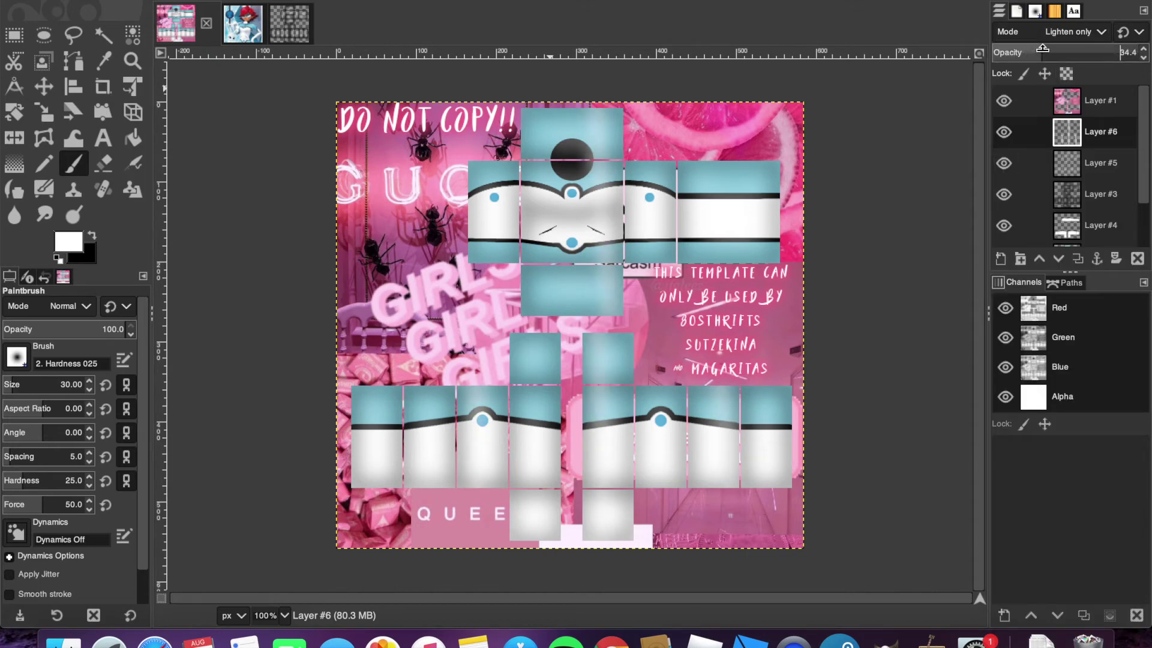
click(1101, 194)
click(1063, 49)
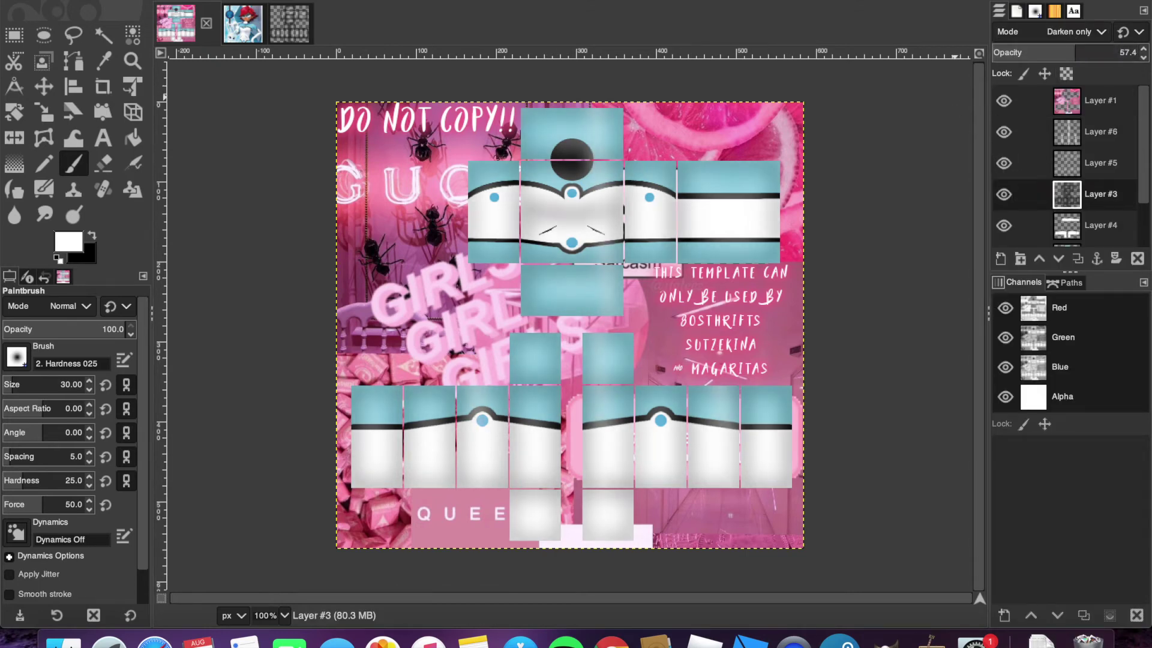
- Adjust the Hue-Saturation of the blue base on Layer #2, with saturation 36.4 and lightness 1.2
scroll(1092, 202, down, 3)
click(1091, 202)
click(428, 1)
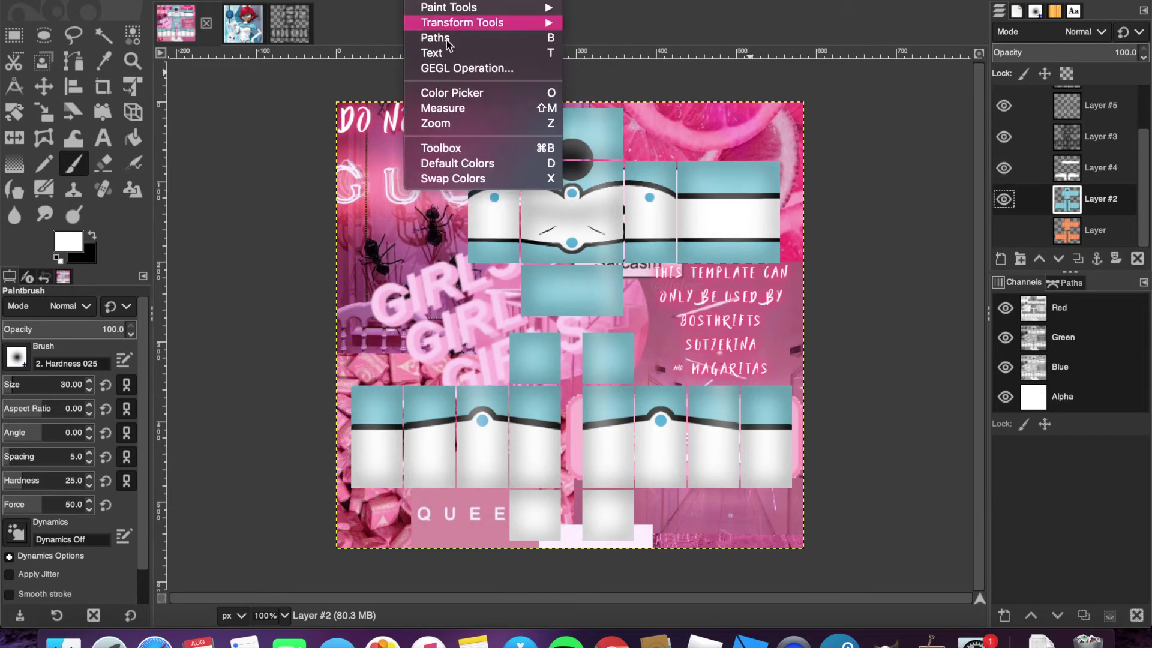
mouse_move(387, 1)
click(417, 38)
click(931, 290)
click(940, 267)
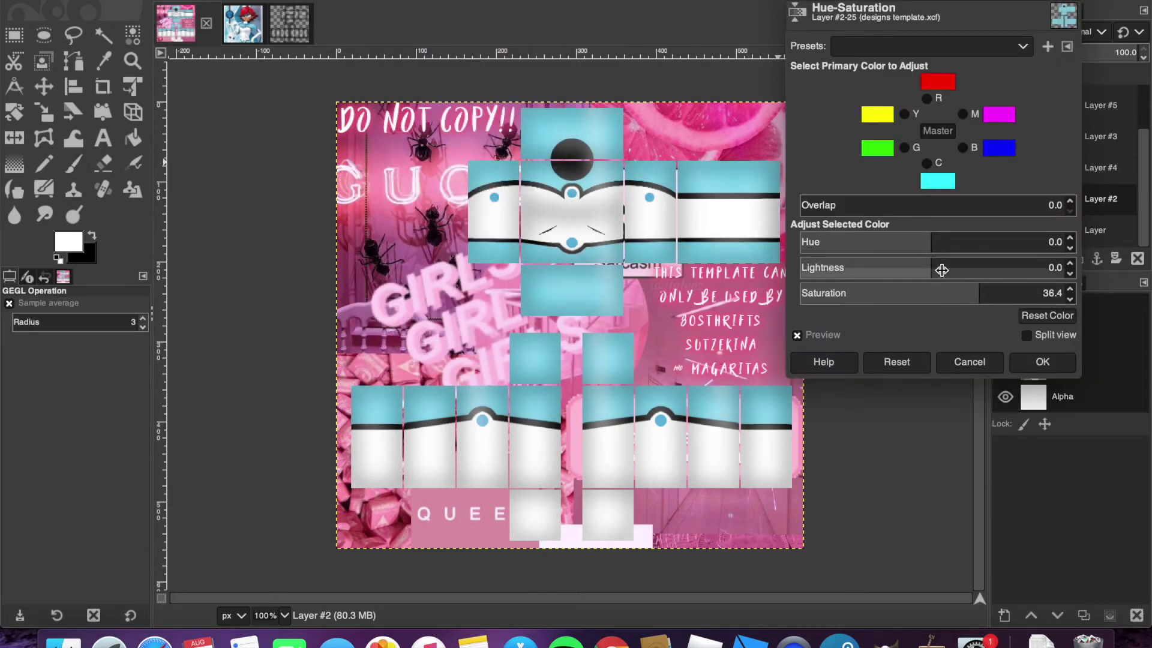
mouse_move(935, 268)
mouse_down()
mouse_move(892, 268)
mouse_move(951, 269)
mouse_move(934, 270)
mouse_up()
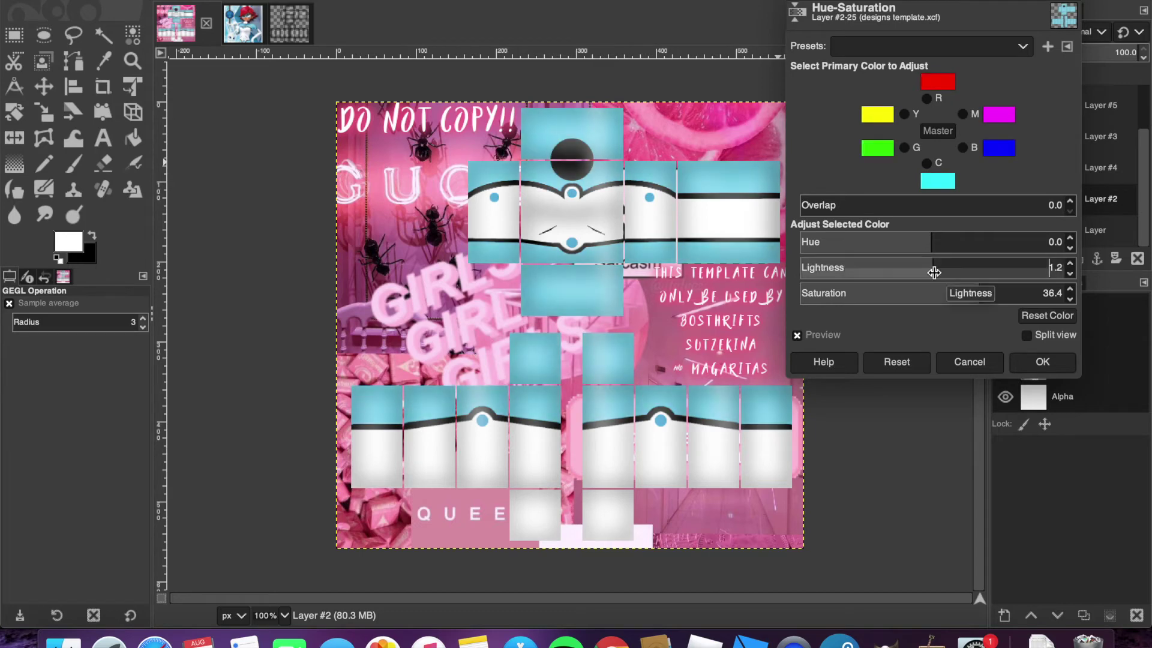
click(1042, 363)
- Export the template as bunnnix top.png into a new folder named miraculous inside the designing folder
click(140, 1)
click(207, 178)
text(bunnnix top)
key(alt+Up)
click(676, 54)
text(miraculous)
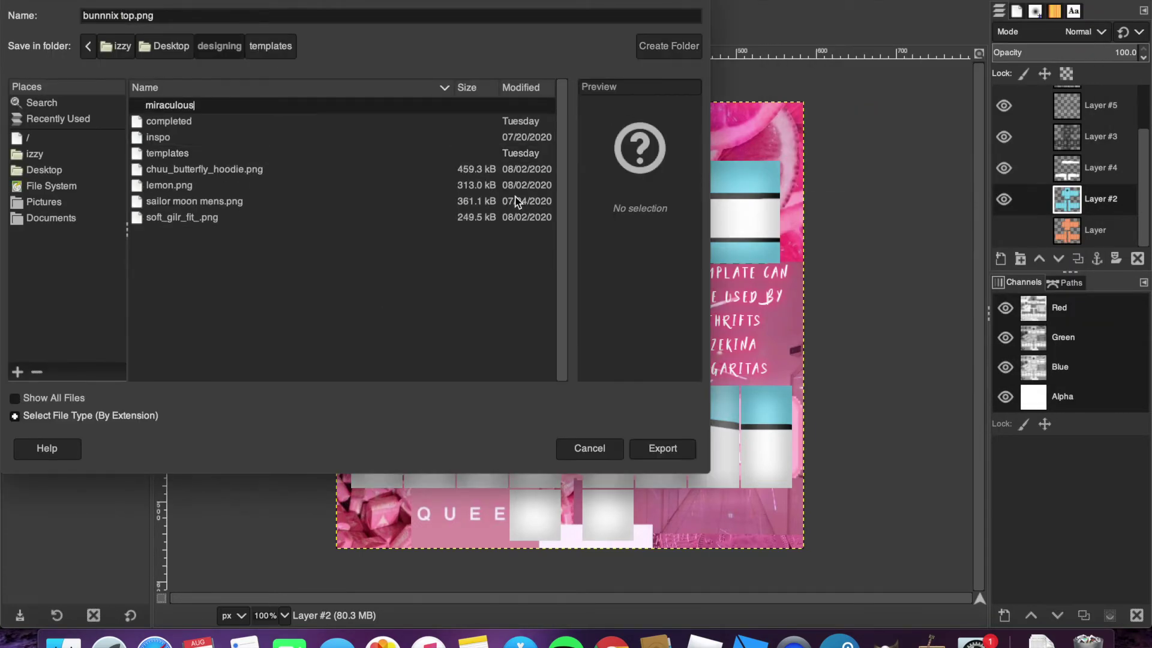
key(Return)
click(660, 451)
click(648, 477)
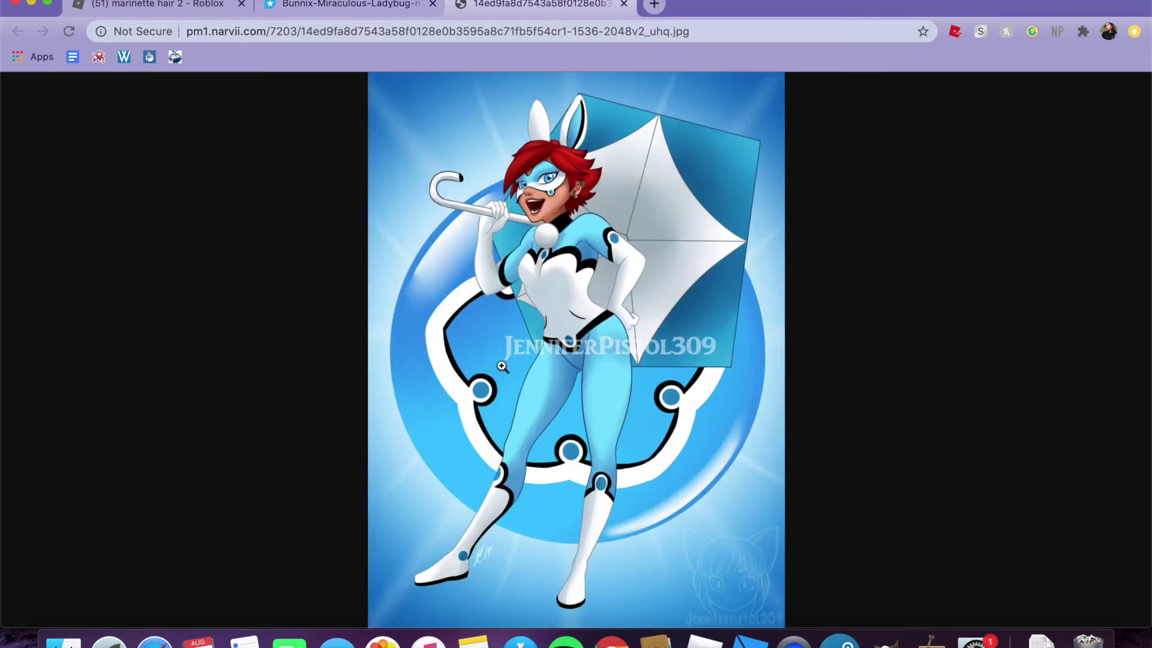
- Switch from the browser's reference picture back to GIMP and make Layer #4 active
click(885, 644)
click(1100, 168)
click(355, 1)
click(384, 39)
key(Escape)
- Try to reposition the upper glove design across both sleeves by selecting, cutting and pasting it
key(r)
drag(343, 405, 854, 468)
drag(691, 416, 691, 414)
key(super+x)
key(super+v)
click(44, 87)
click(490, 435)
- Adjust the selection around the sleeve design, and cut and paste it again for another attempt at moving it
click(15, 36)
click(557, 458)
drag(556, 460, 556, 453)
key(super+x)
key(super+v)
click(44, 87)
click(827, 321)
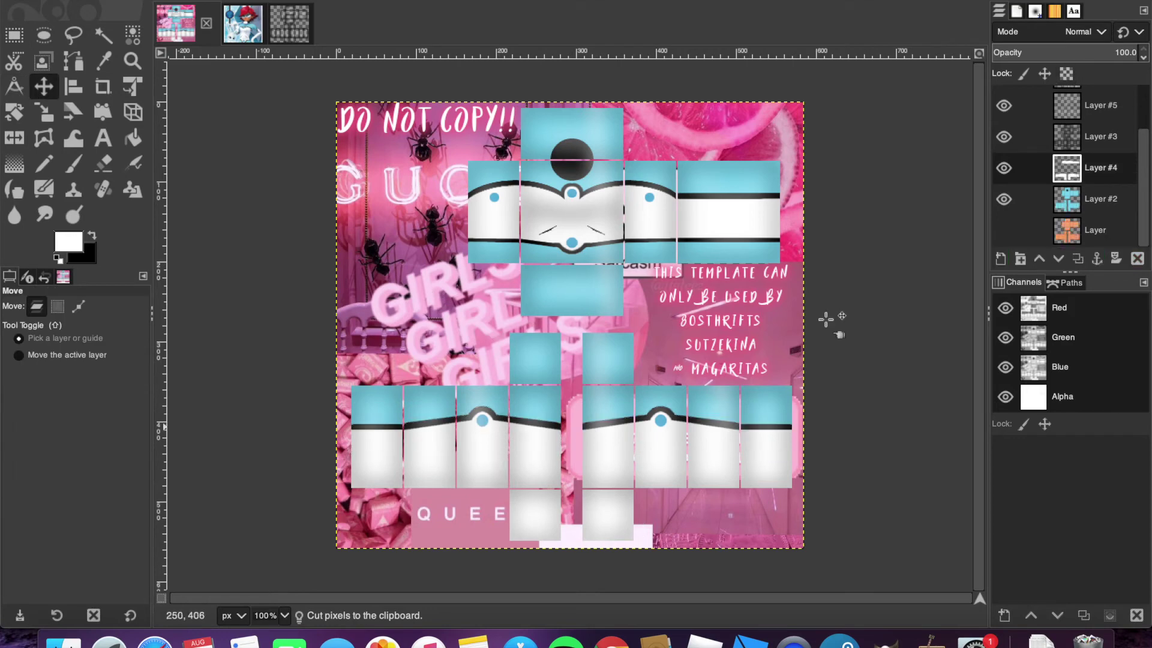
- Undo the last cut, then hide Layer #3 and Layer #5 and move the white cuff design lower on both limbs
key(super+z)
click(1006, 133)
click(1005, 106)
drag(489, 430, 489, 456)
click(15, 36)
click(403, 586)
click(285, 616)
click(268, 515)
scroll(365, 514, down, 10)
scroll(364, 514, left, 3)
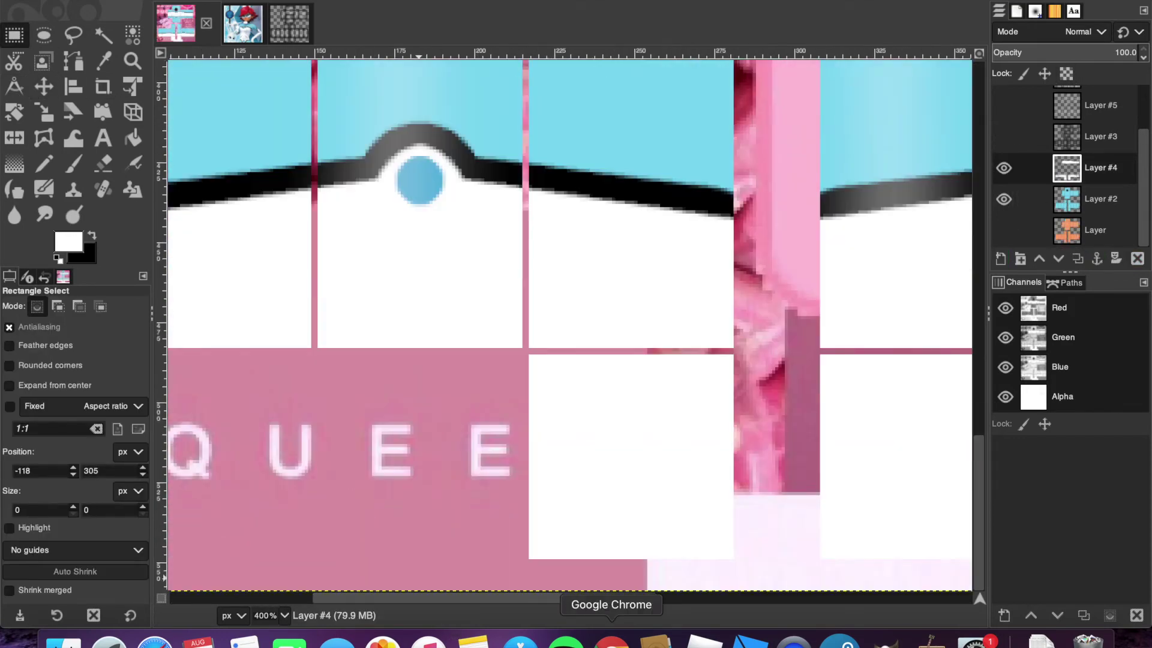
- Compare the template with the boots in the browser's reference picture, then return to GIMP
click(612, 642)
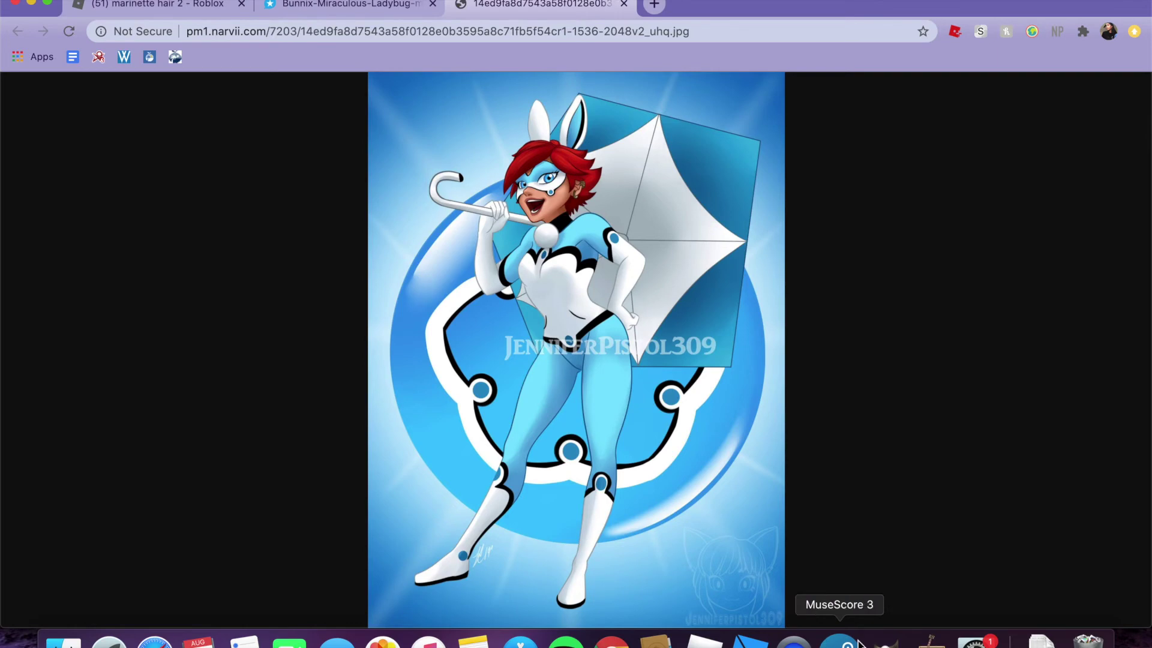
click(885, 643)
scroll(507, 203, left, 5)
scroll(507, 203, right, 6)
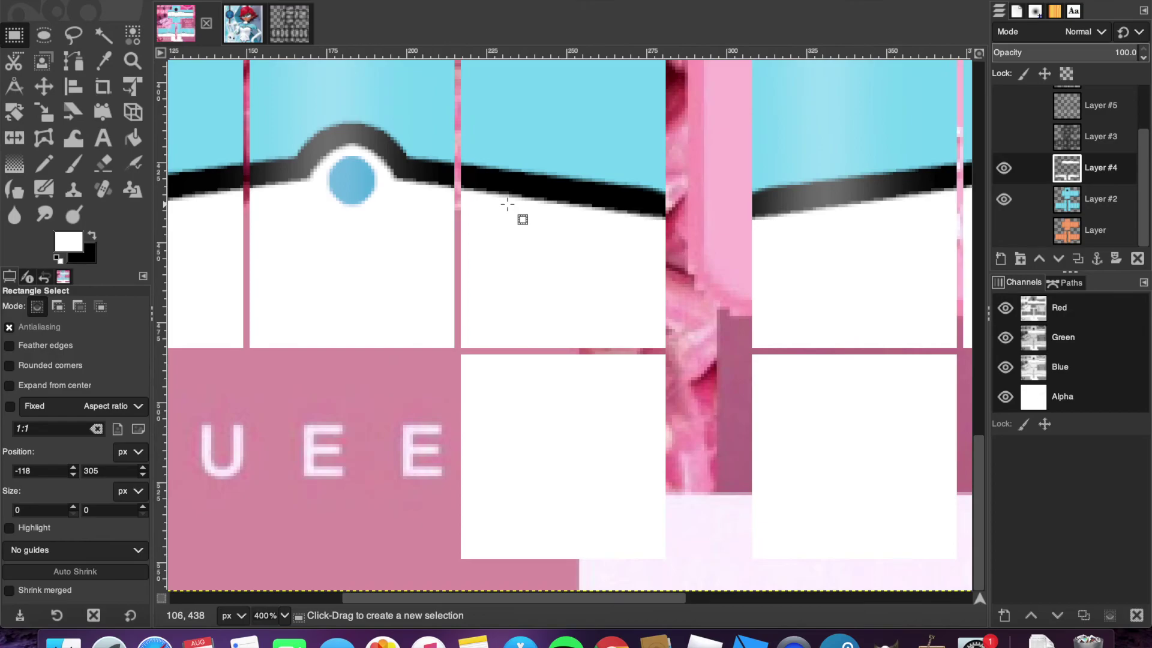
scroll(510, 207, up, 4)
click(612, 641)
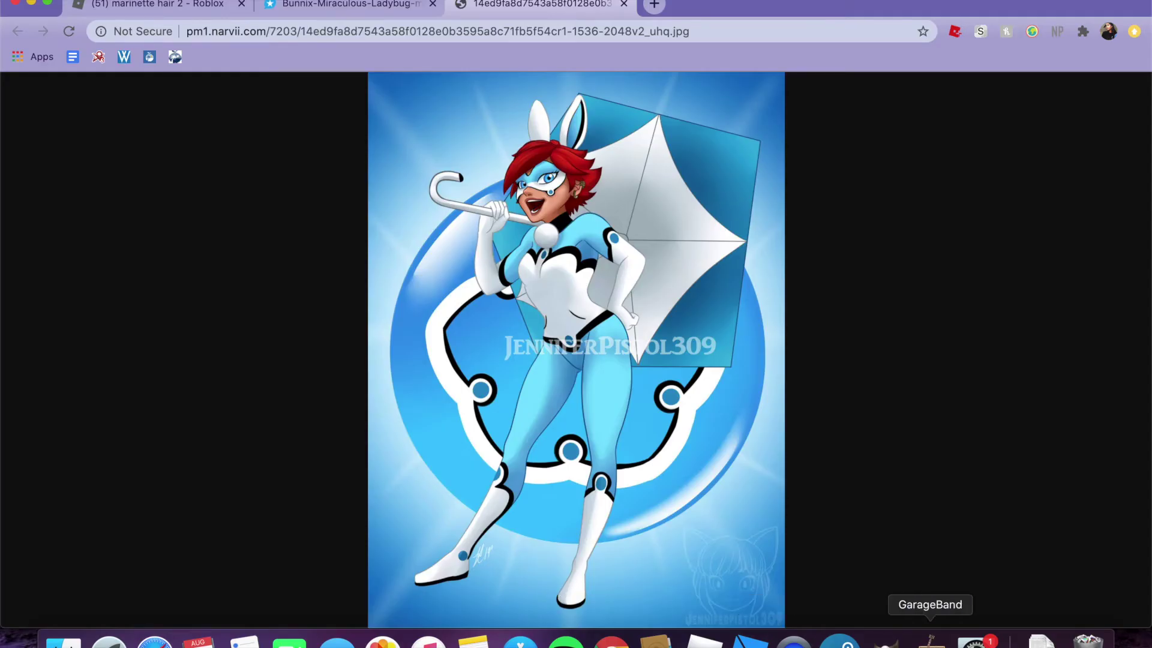
click(885, 643)
- Cut the white boot design out of all the right leg's panels, using a 282 × 84 px rectangular selection
scroll(529, 376, down, 5)
drag(735, 85, 973, 354)
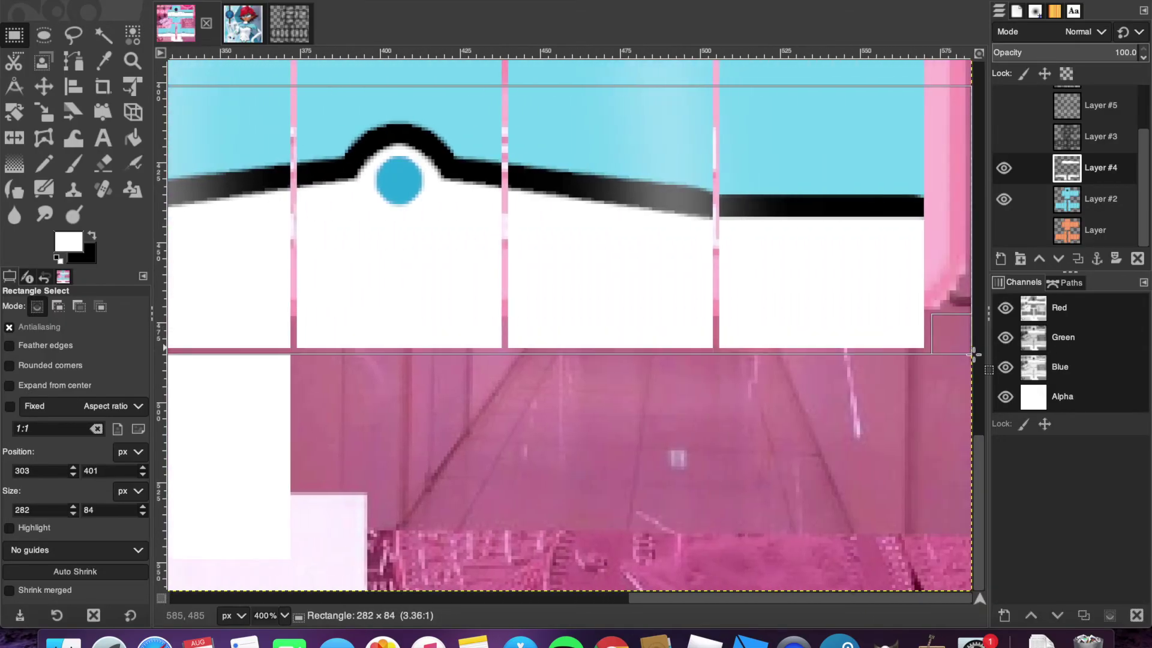
key(ctrl+x)
scroll(707, 443, left, 10)
- Try pasting the cut boot design as a separate layer and moving it across the template
key(ctrl+c)
key(super+v)
click(44, 87)
drag(735, 224, 294, 224)
scroll(390, 277, left, 3)
click(745, 368)
scroll(745, 364, up, 8)
scroll(745, 365, right, 10)
scroll(745, 364, down, 8)
scroll(745, 365, left, 10)
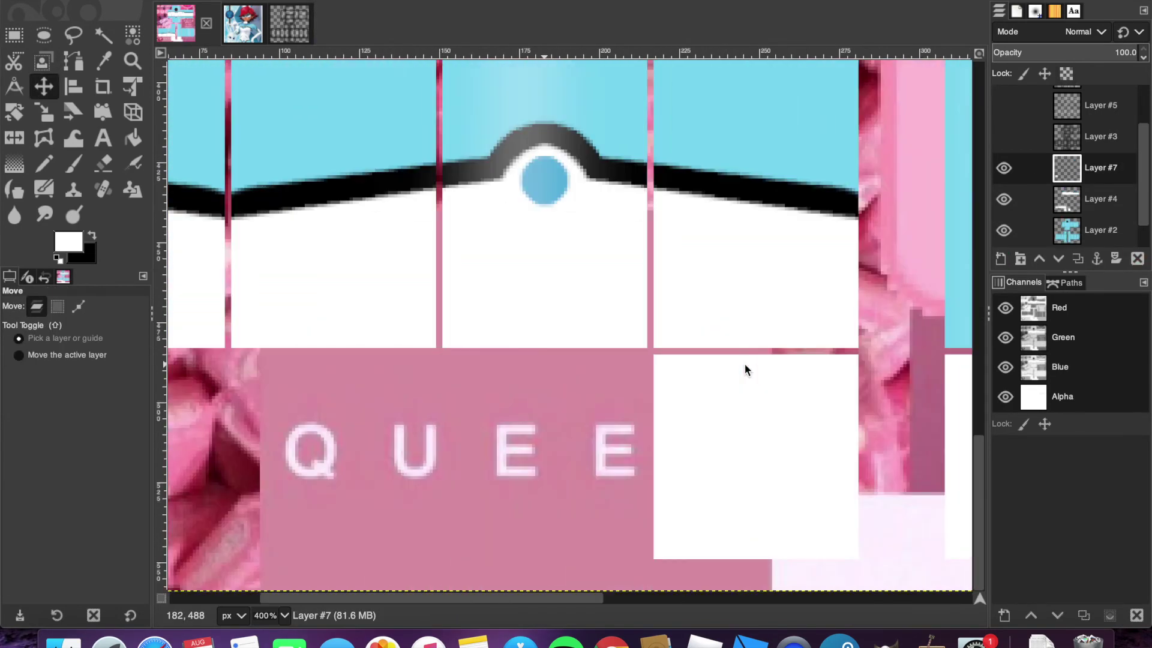
- On Layer #4, cut the left leg's fourth panel design and paste it onto the leg's first panel
click(1074, 205)
key(r)
drag(644, 114, 849, 349)
key(ctrl+x)
key(ctrl+v)
key(m)
drag(827, 182, 922, 181)
scroll(917, 185, right, 3)
key(r)
key(ctrl+h)
- Shift the left leg's remaining three design panels one panel to the right, anchor them, and delete Layer #7
scroll(201, 152, left, 5)
drag(229, 134, 644, 347)
key(ctrl+x)
key(ctrl+v)
key(m)
drag(553, 189, 759, 192)
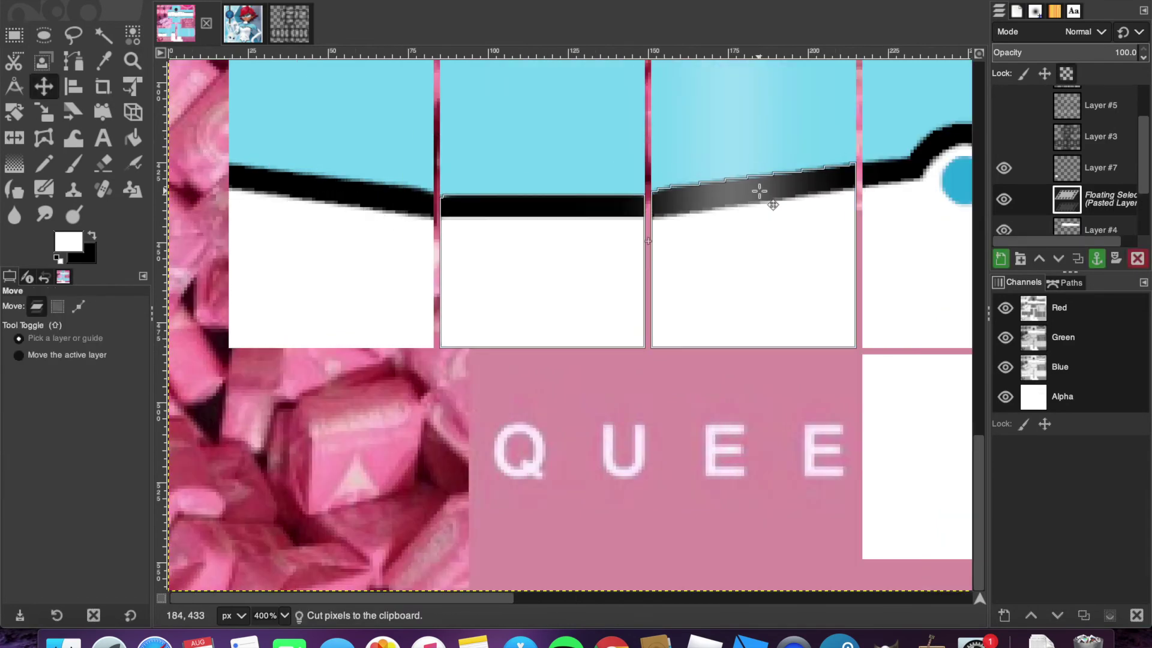
key(ctrl+h)
right_click(1103, 168)
click(989, 193)
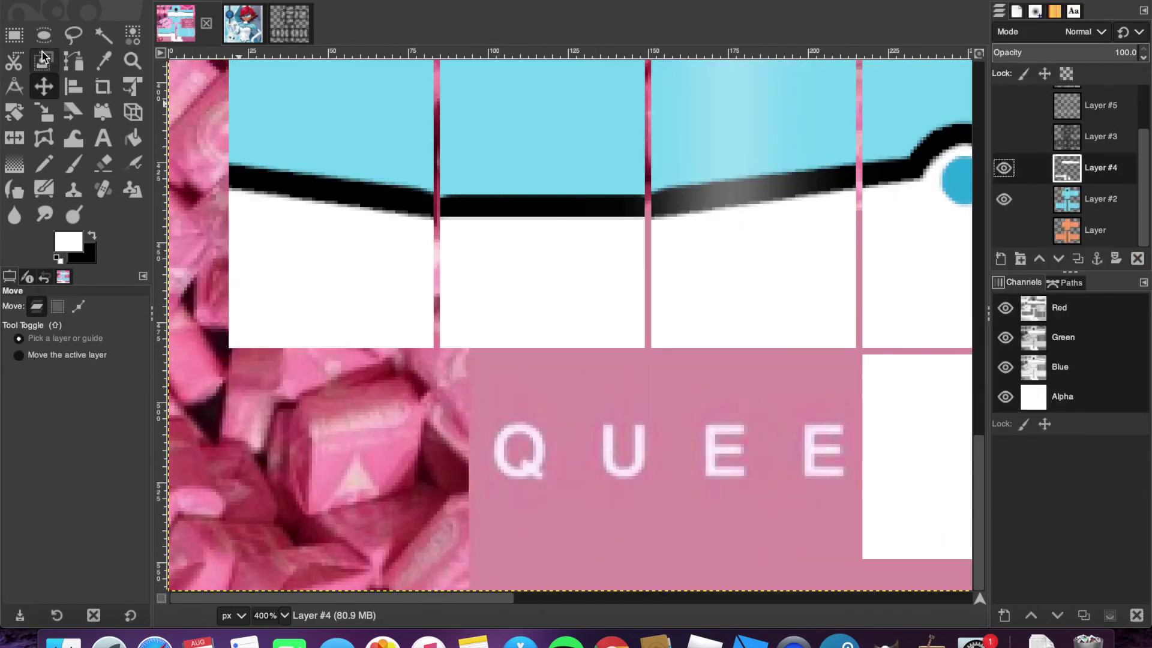
- Cut away the left half of the left leg's flat second panel design and a narrow strip beside it
click(15, 36)
drag(440, 131, 558, 334)
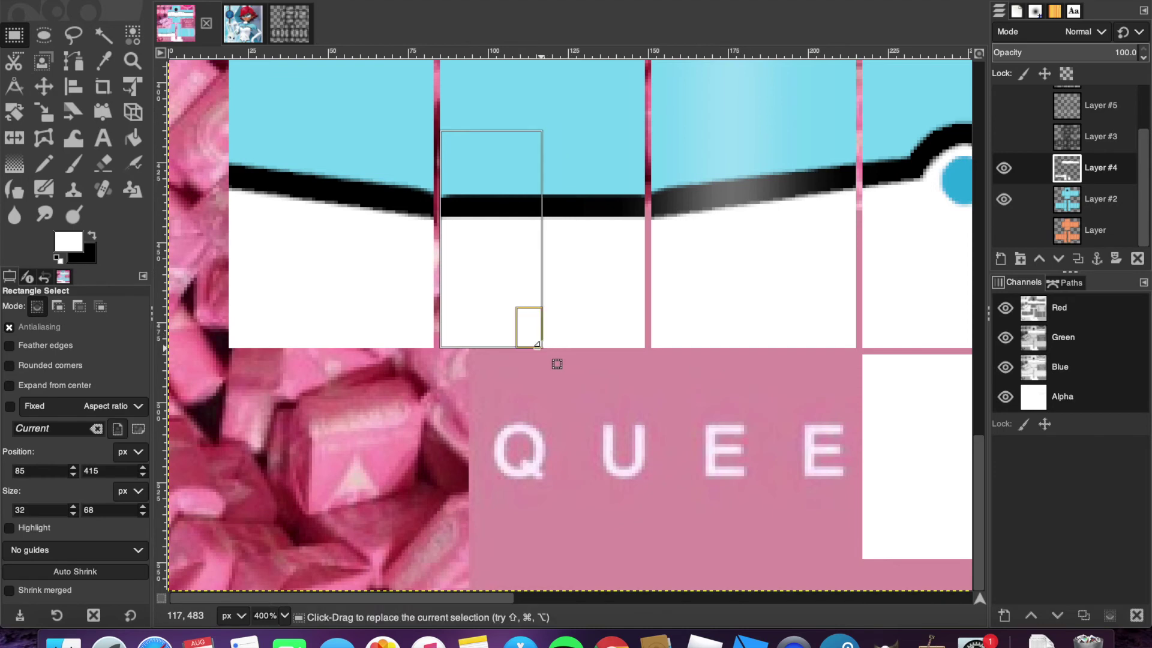
key(ctrl+x)
click(558, 203)
key(super+x)
- Paint a black outline curving down from the band with a 7 px brush and fill inside it with white
click(74, 164)
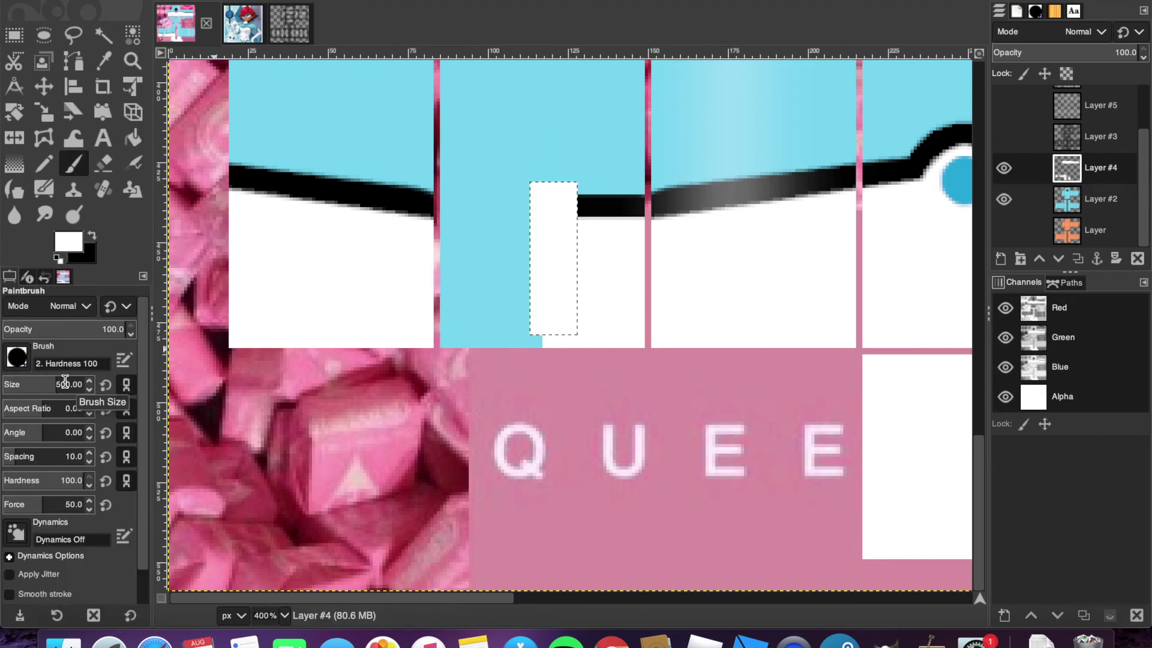
key(super+z)
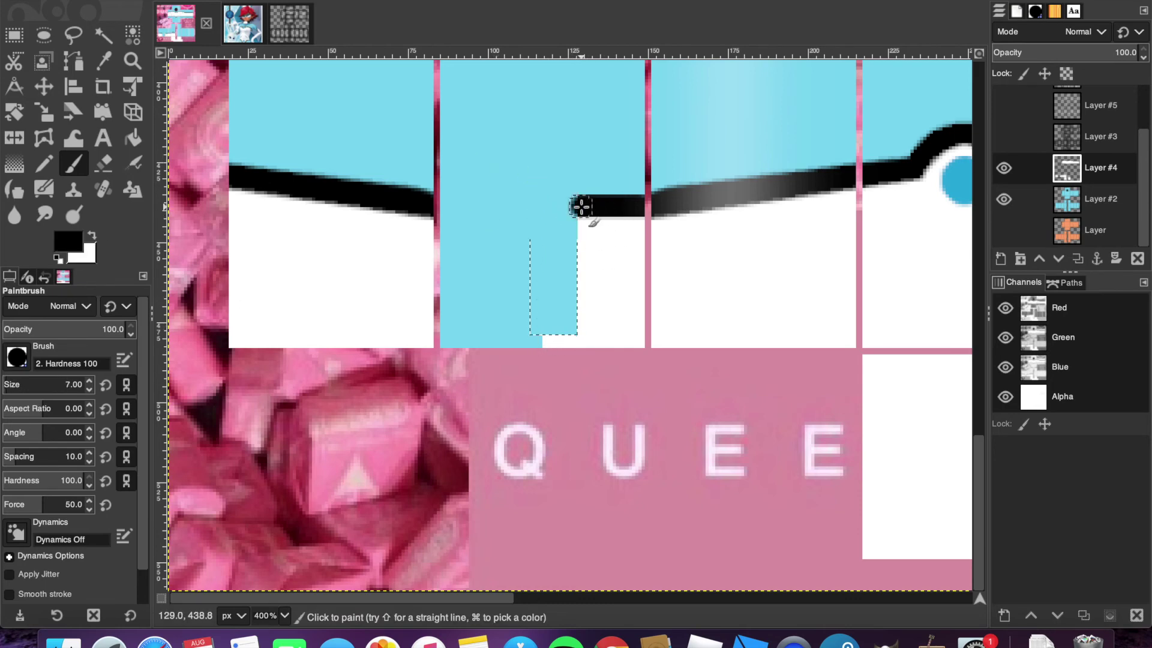
key(ctrl+z)
key(r)
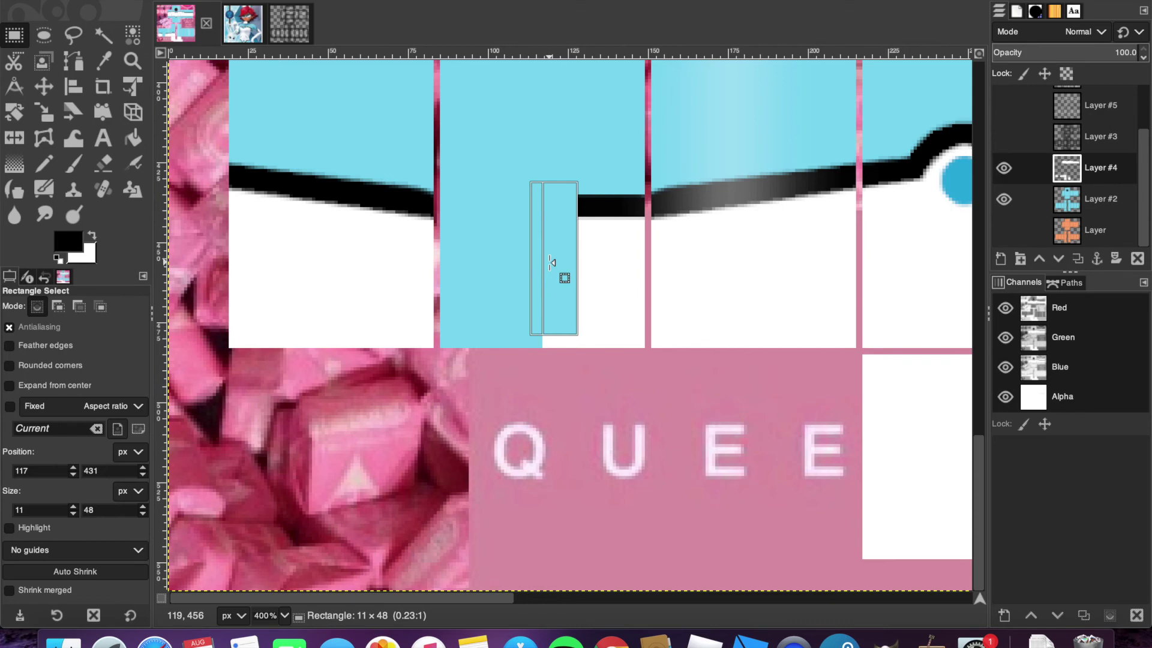
click(74, 165)
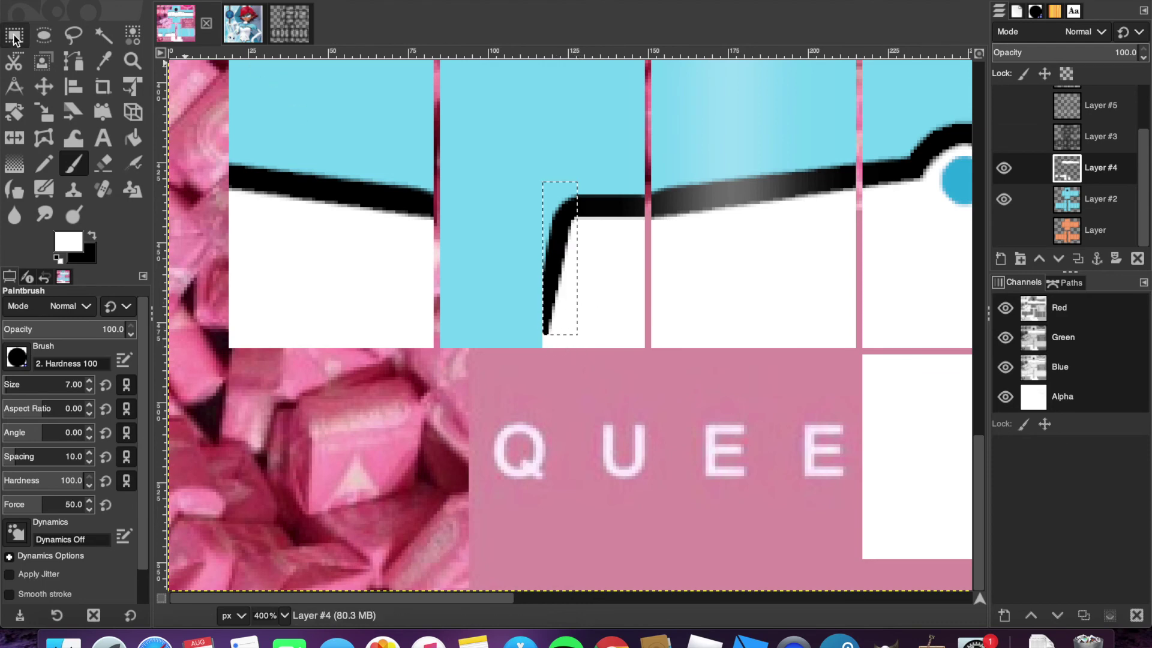
- Copy the painted half of the second panel and flip the pasted copy horizontally to complete the V-shaped notch
click(14, 37)
click(462, 225)
key(super+c)
key(super+v)
click(14, 138)
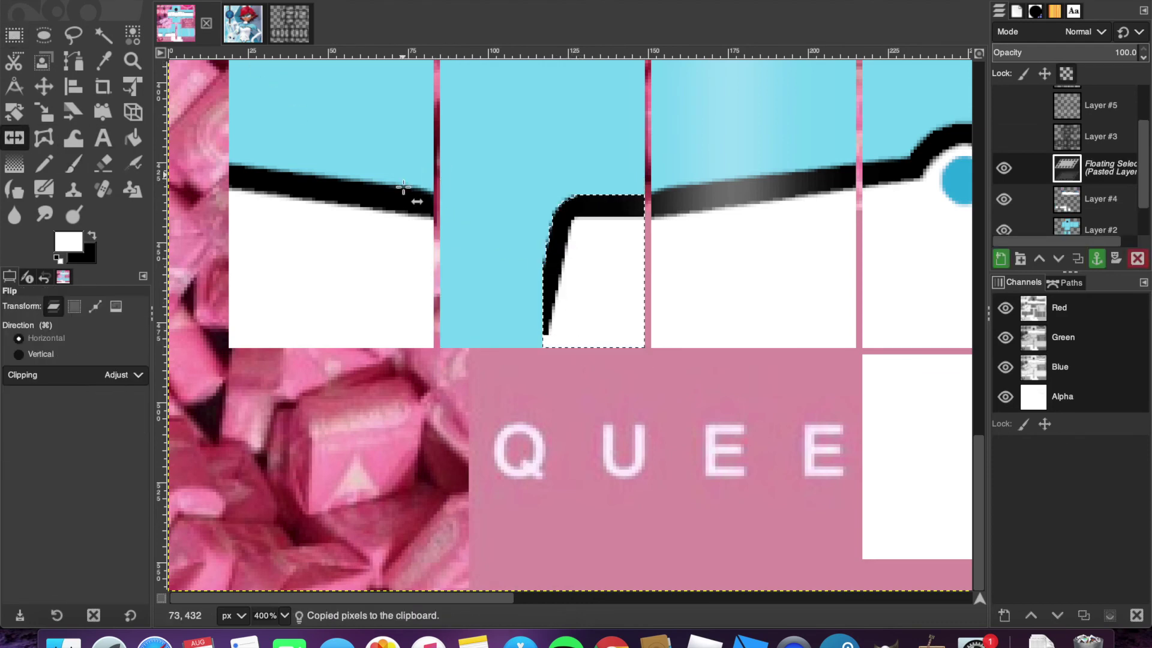
click(420, 198)
- Select a thin strip along the lower edge of all the left leg's panels and fill it with black
click(15, 36)
click(266, 63)
drag(228, 82, 812, 373)
click(708, 425)
drag(229, 343, 957, 348)
click(794, 329)
key(super+z)
drag(807, 342, 807, 339)
click(134, 138)
click(92, 235)
click(804, 344)
click(648, 344)
click(384, 344)
scroll(282, 343, left, 2)
click(282, 343)
click(14, 36)
click(279, 170)
- Fill the sole squares below both legs with black
scroll(675, 368, right, 4)
click(133, 138)
click(771, 441)
scroll(780, 440, right, 5)
click(684, 428)
scroll(677, 424, left, 5)
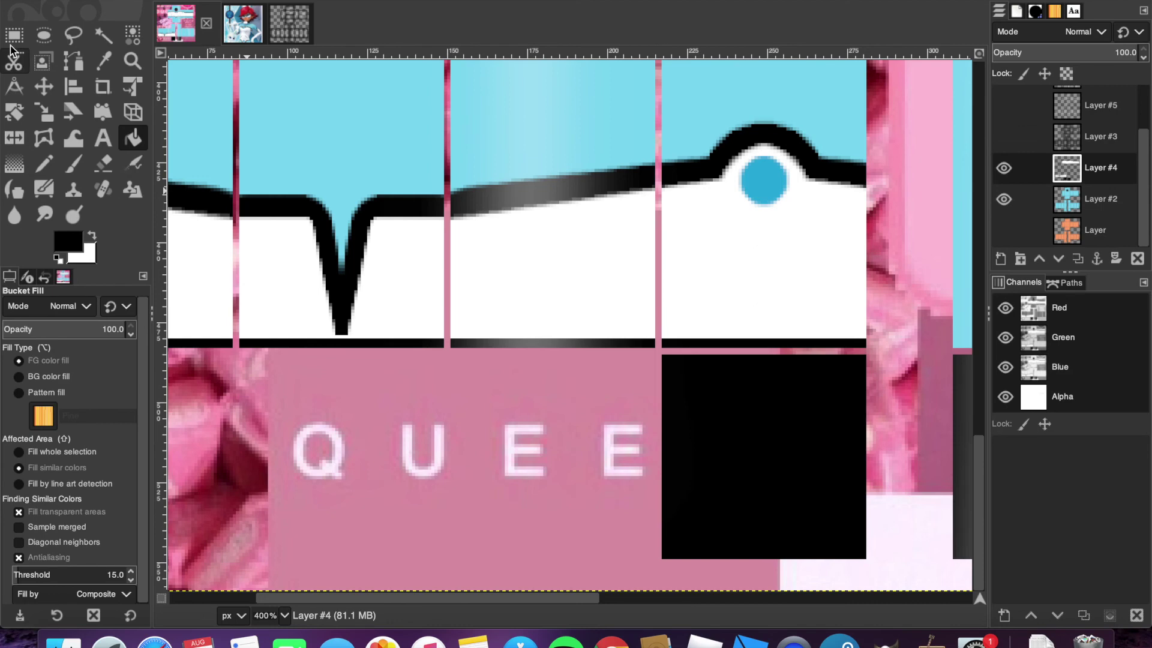
- Copy the finished left leg design and paste it mirrored onto the right leg's panels
click(15, 36)
scroll(247, 108, left, 3)
drag(229, 83, 927, 348)
key(ctrl+c)
key(ctrl+v)
click(322, 111)
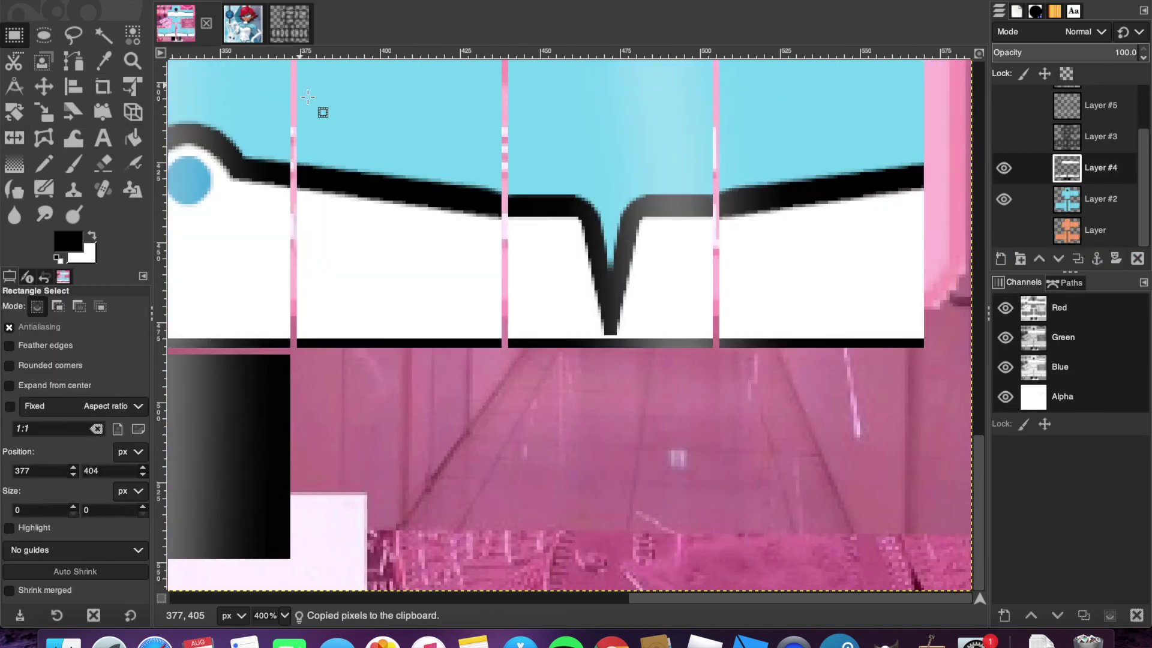
- Show Layer #3 and Layer #5 again and export the template as bunnix bottom
click(285, 616)
click(276, 558)
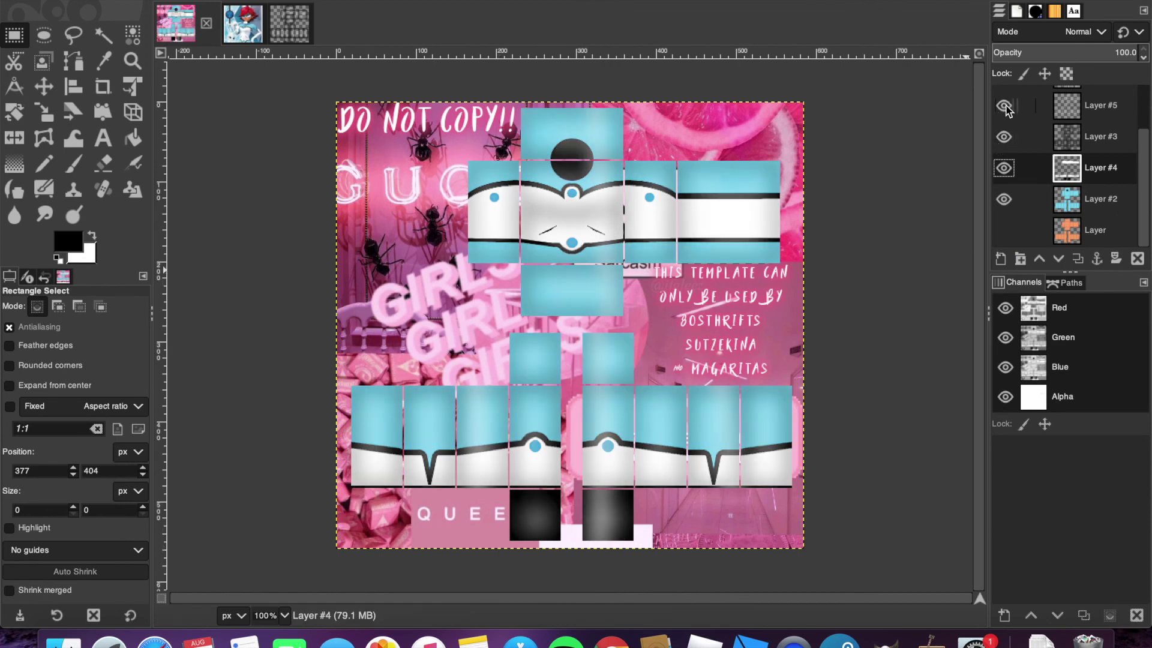
click(175, 180)
text(bunnix bottom)
key(Return)
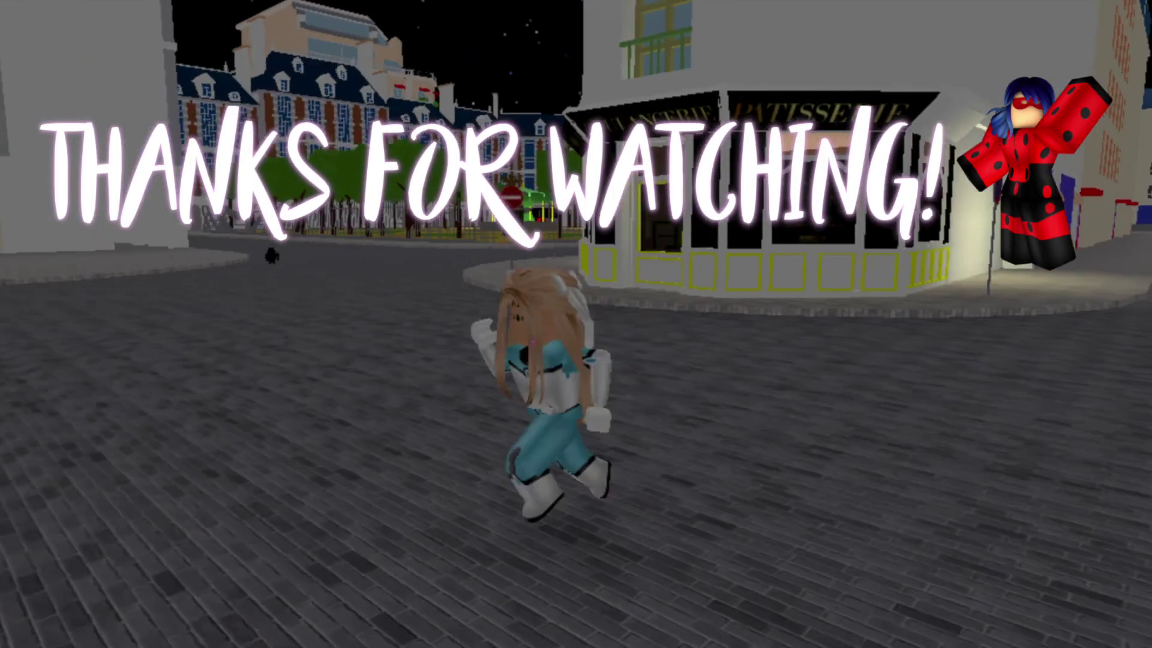
key(s)
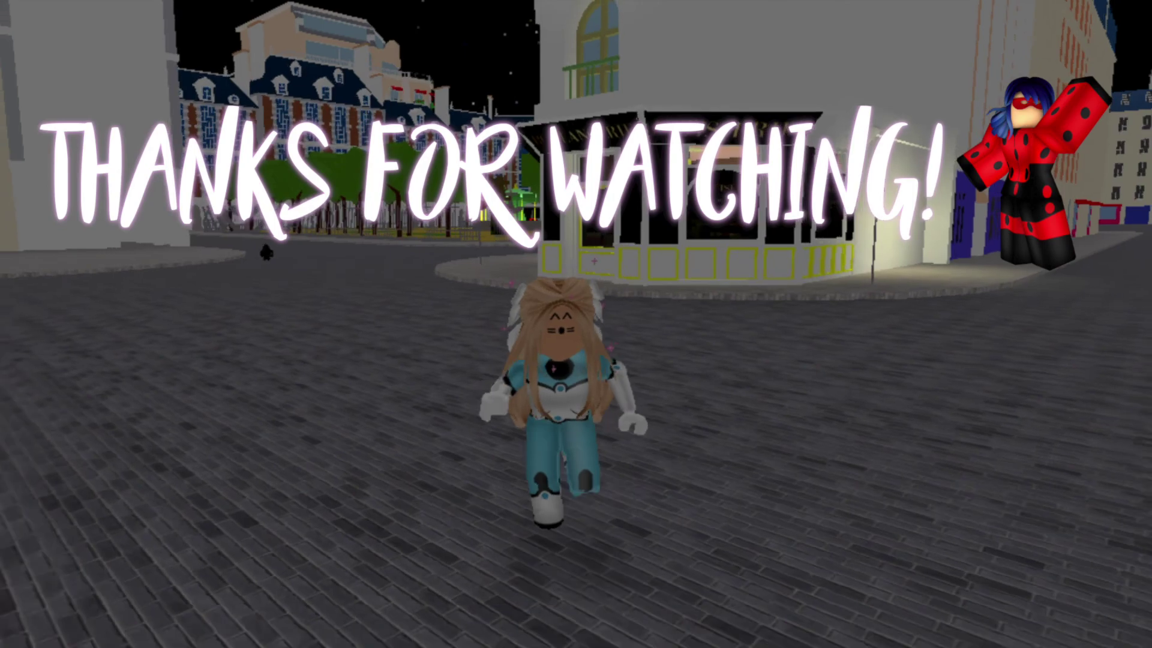
key(space)
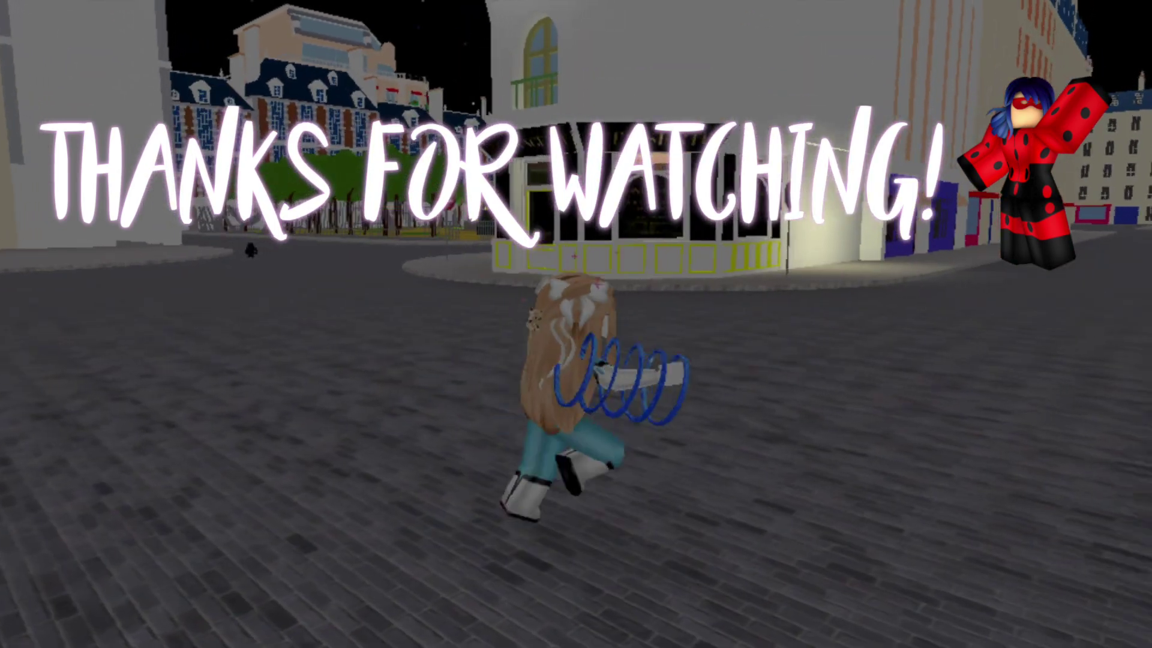
key(d)
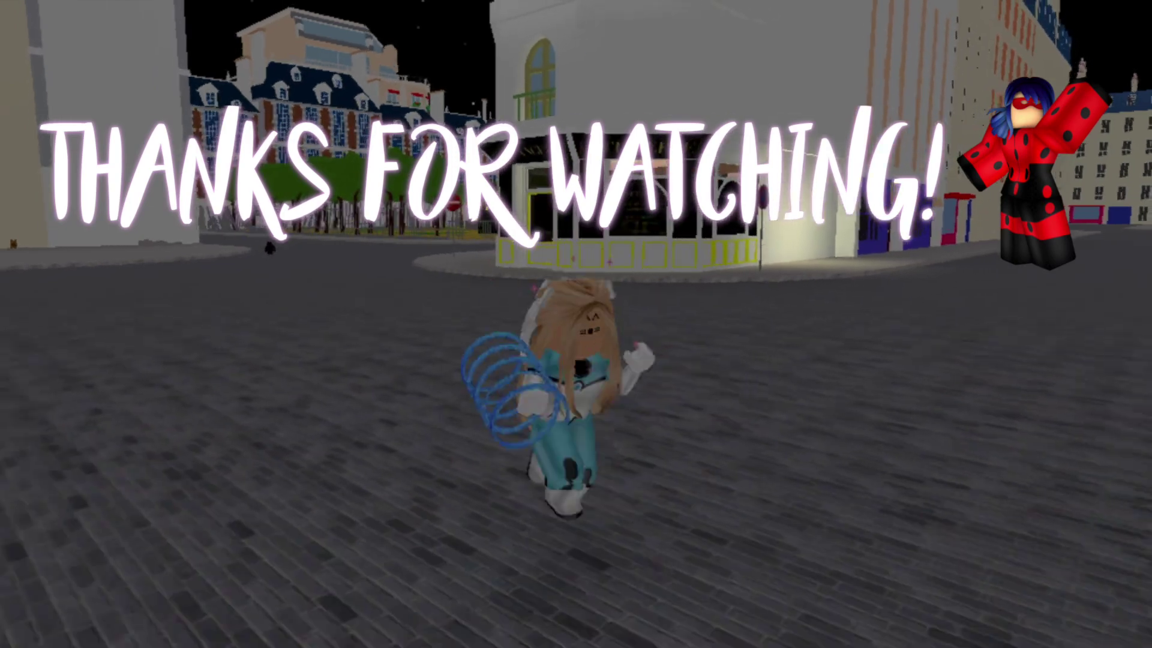
key(a)
key(d)
key(a)
key(d)
key(a)
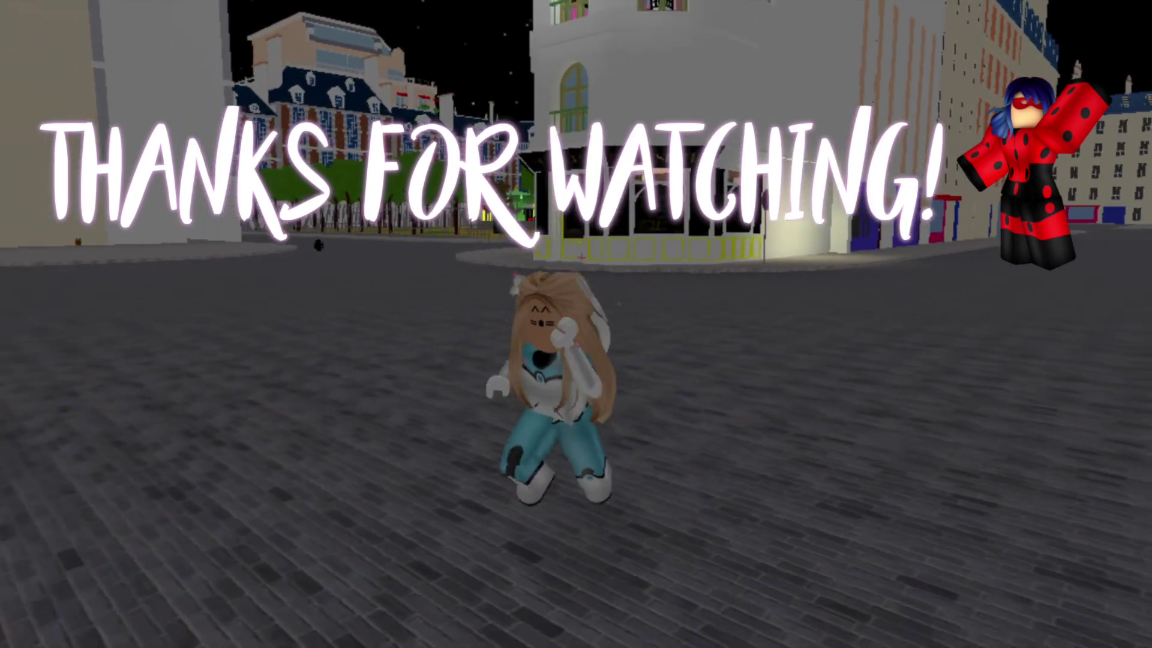
key(d)
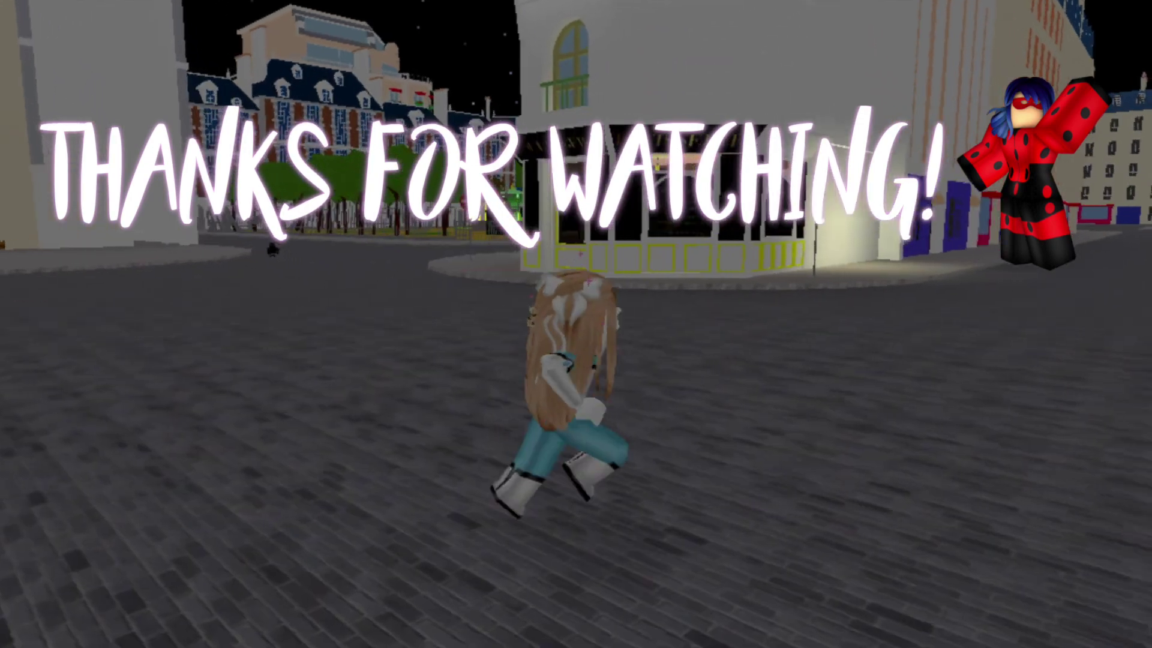
key(s)
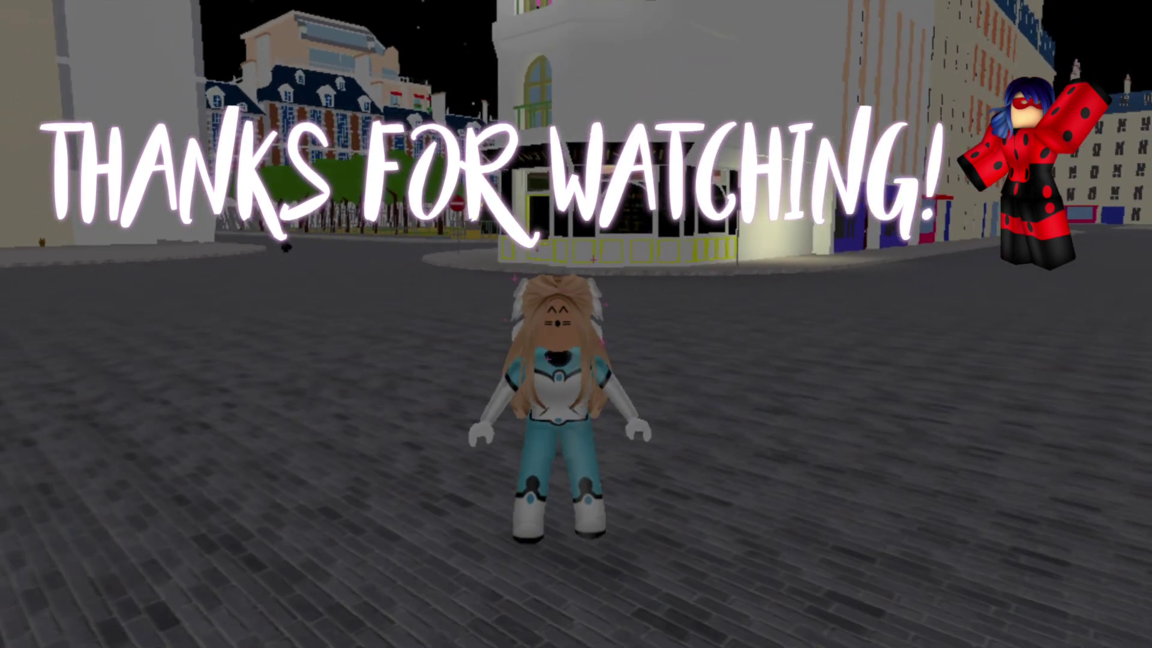